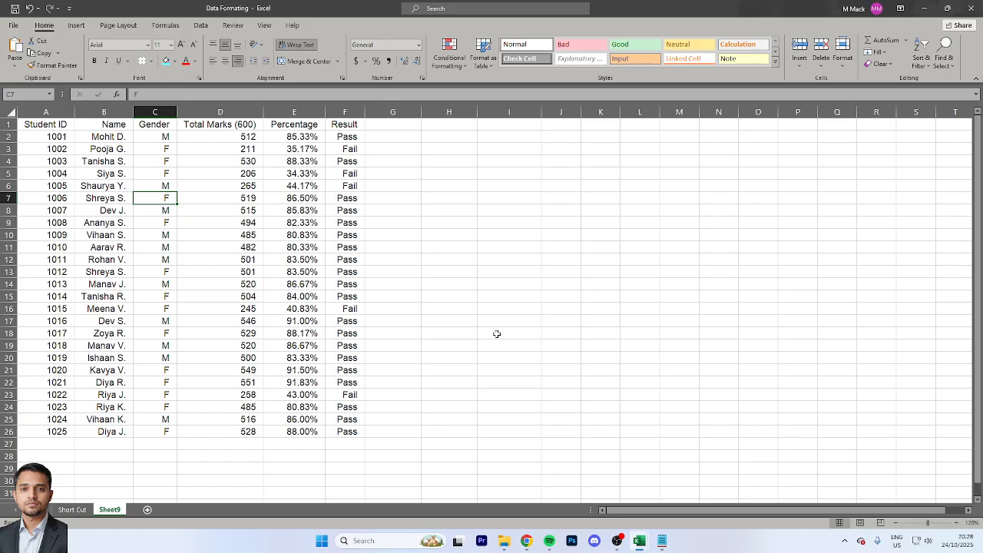
key("ctrl+Home")
key("ctrl+shift+Down")
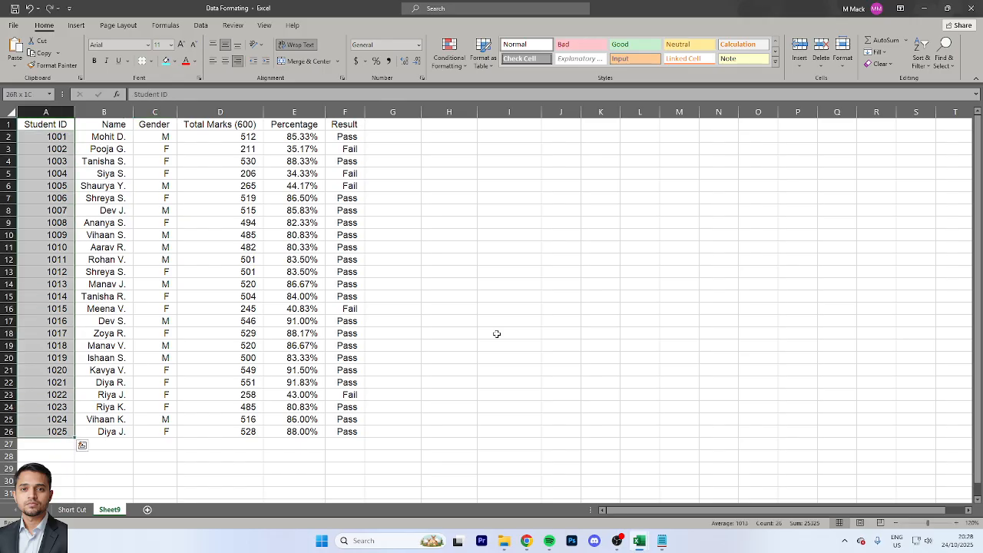
key("ctrl+shift+Right")
key("Right")
key("Left")
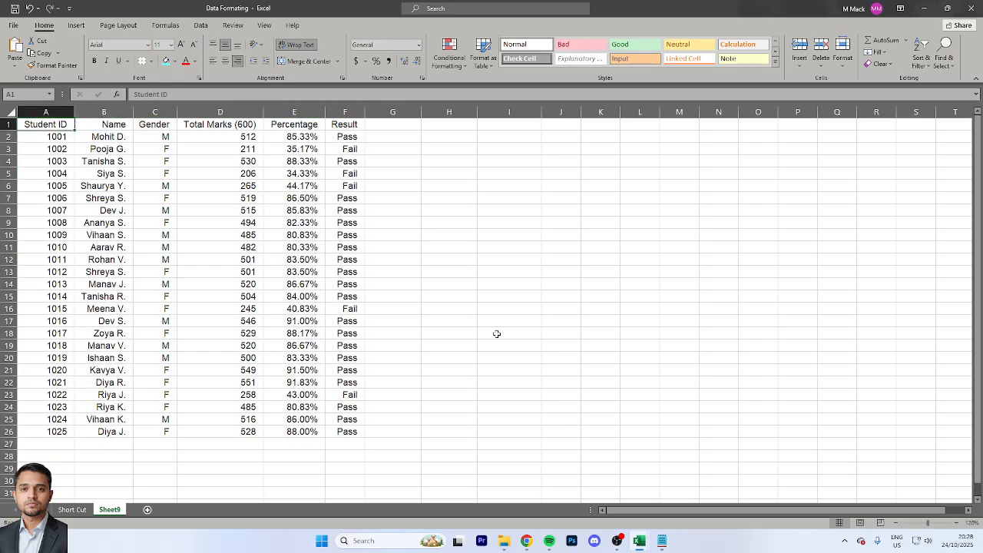
key("ctrl+shift+Down")
key("ctrl+shift+Right")
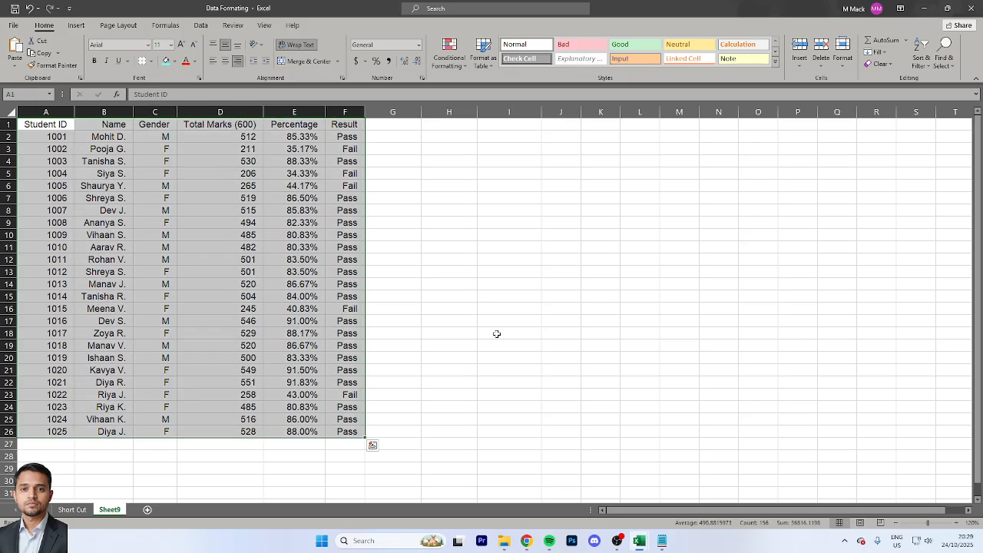
left_click(109, 139)
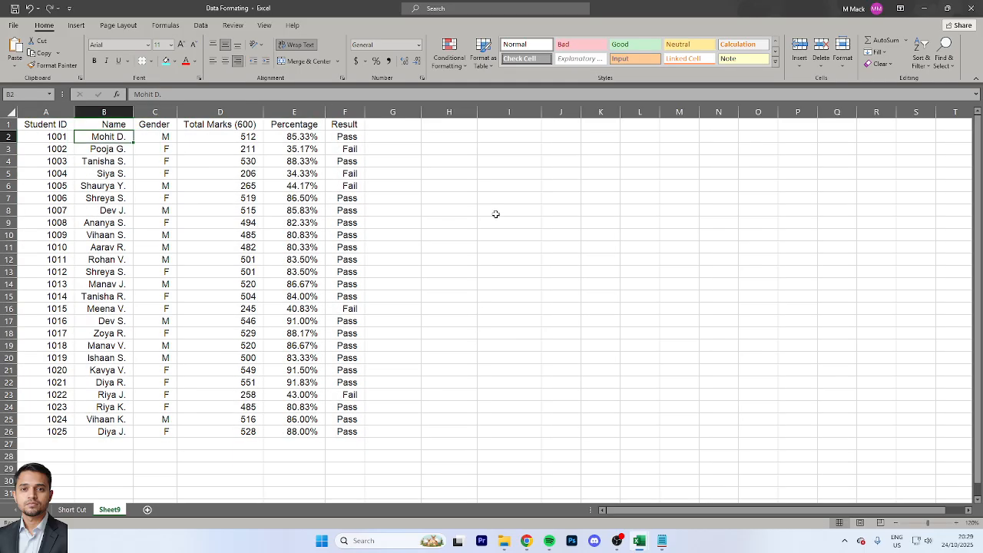
Make the header row from Student ID to Result (A1:F1) bold
key("ctrl+Home")
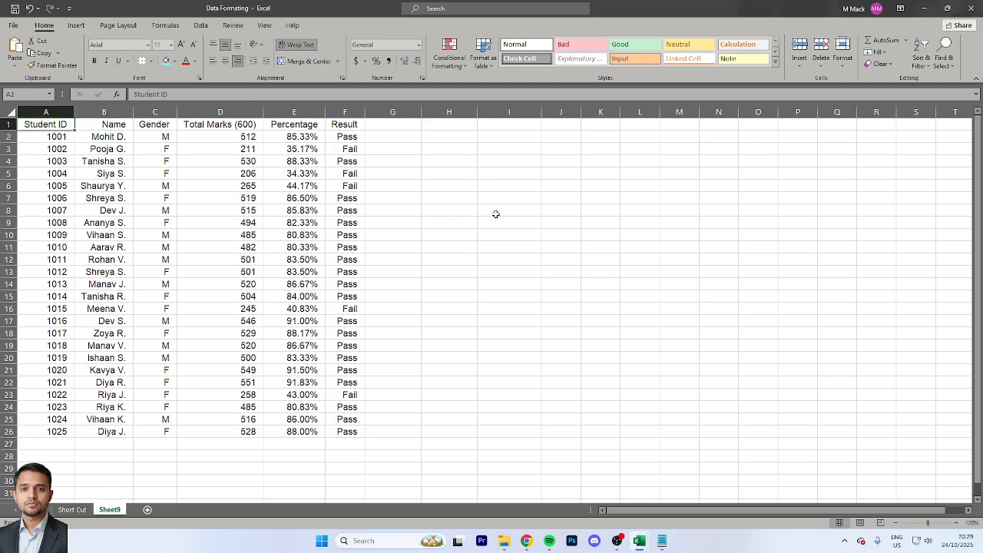
key("ctrl+shift+Right")
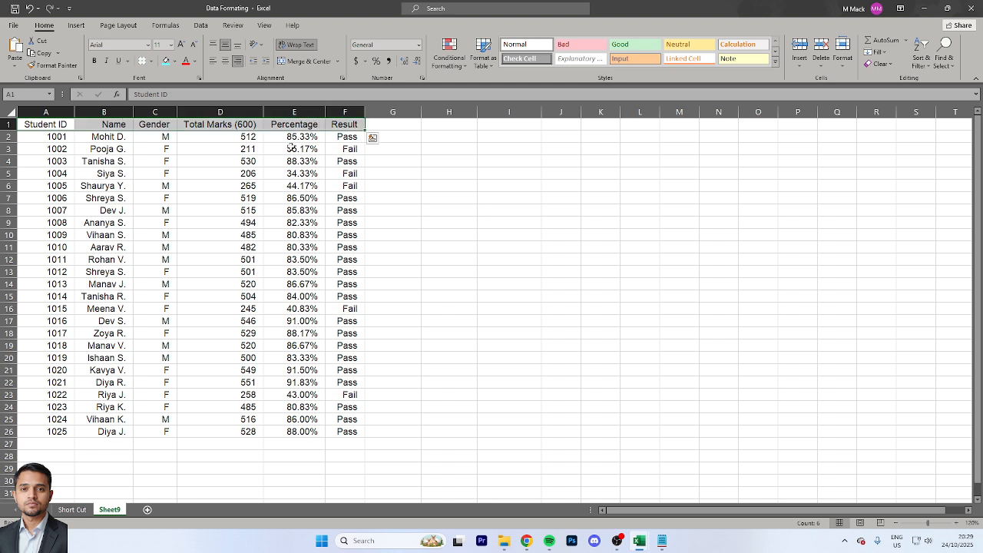
left_click(93, 61)
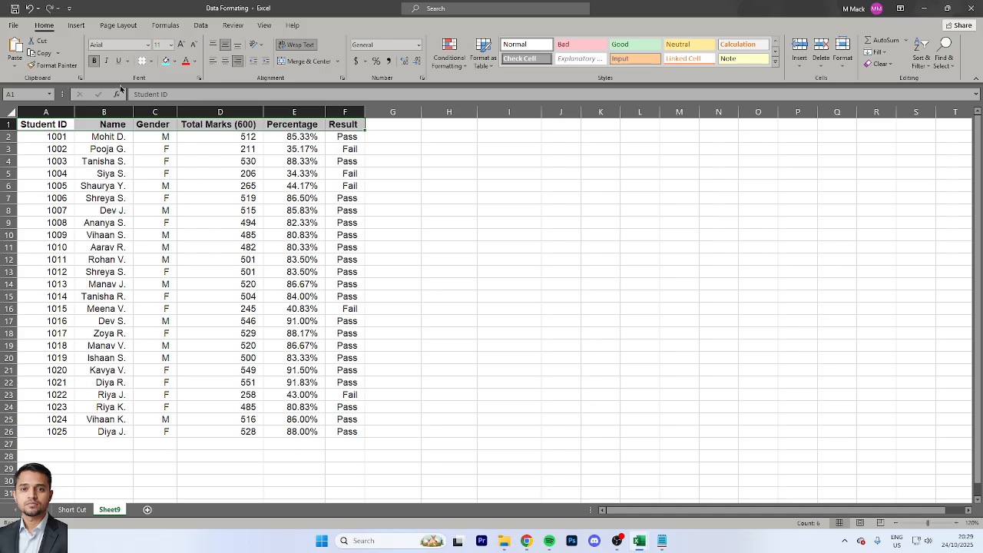
key("Down")
Apply All Borders to the entire student table, A1:F26
key("Up")
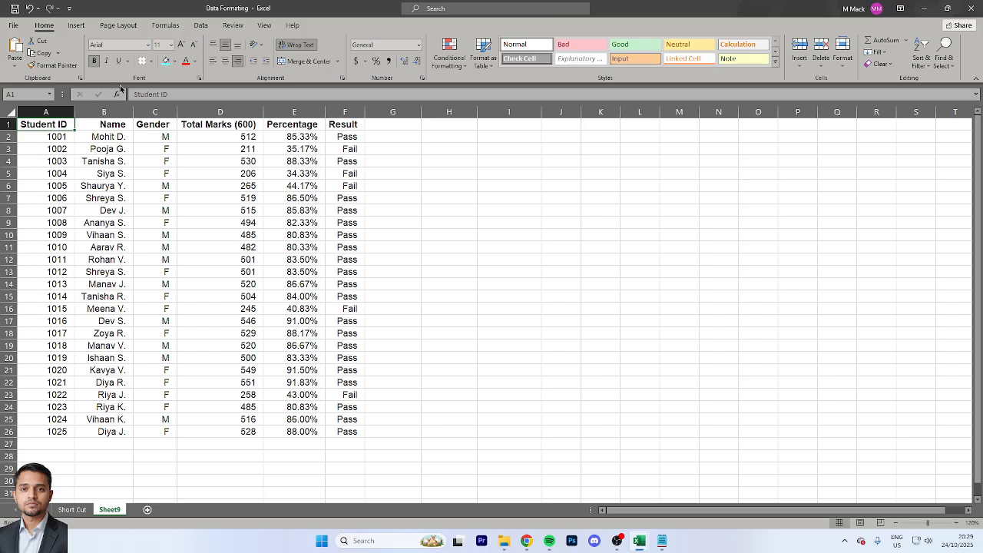
key("ctrl+shift+Down")
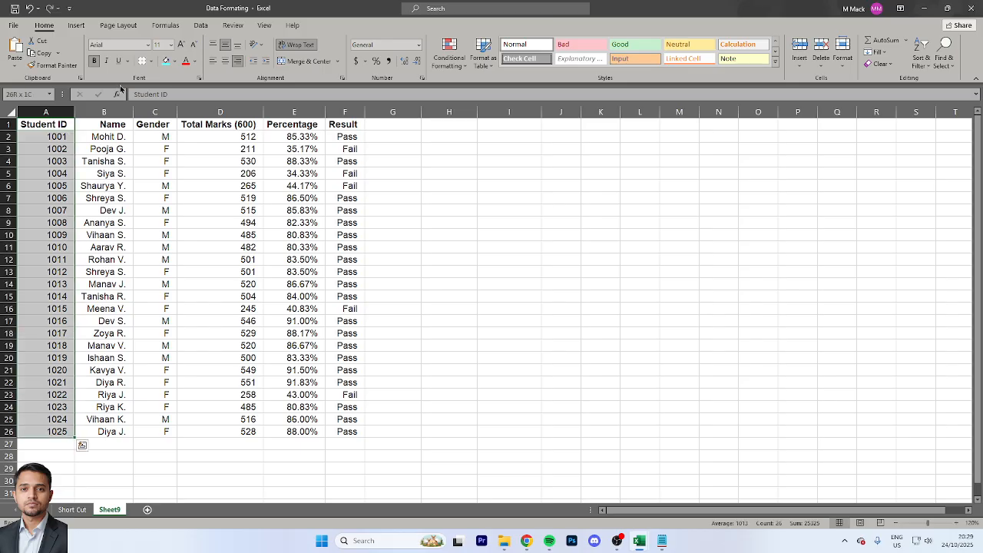
key("shift+Right")
key("shift+Right")
key("shift+Right")
key("shift+Right")
key("shift+Right")
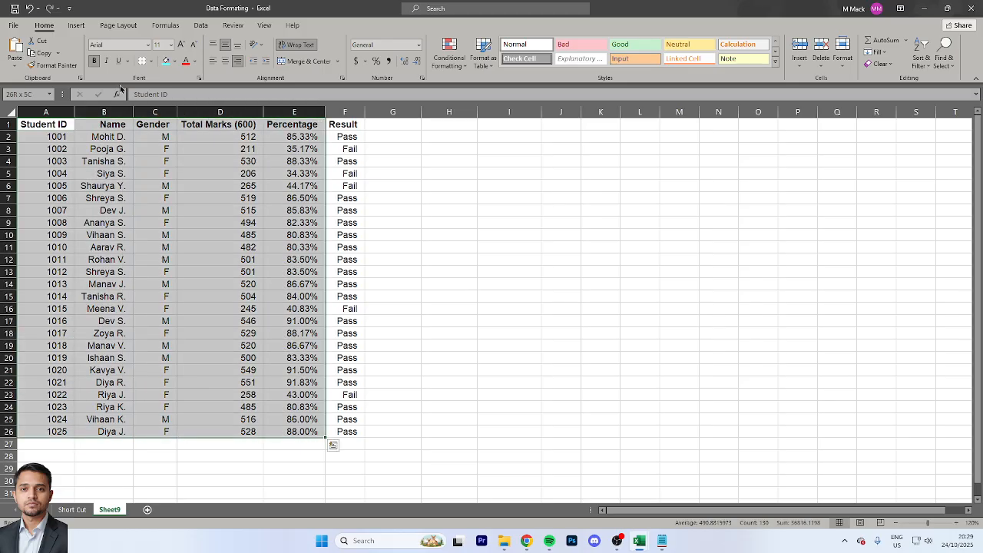
left_click(153, 63)
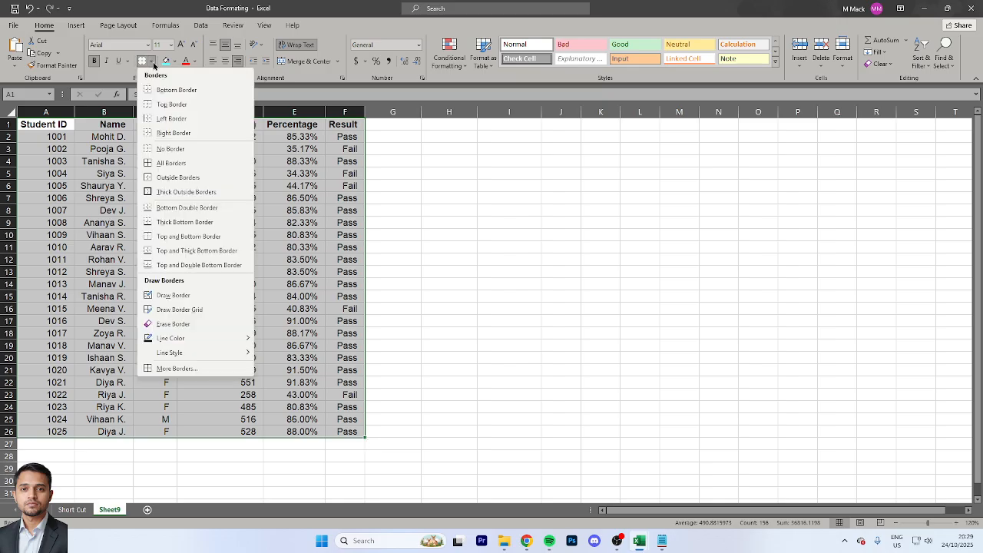
left_click(190, 164)
key("Down")
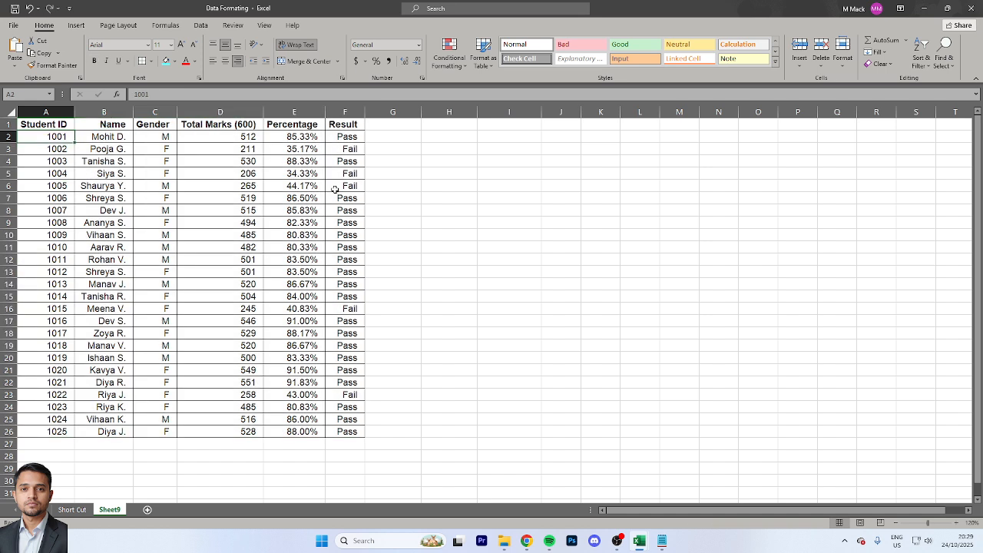
Fill the header row A1:F1 with the green theme colour
key("Up")
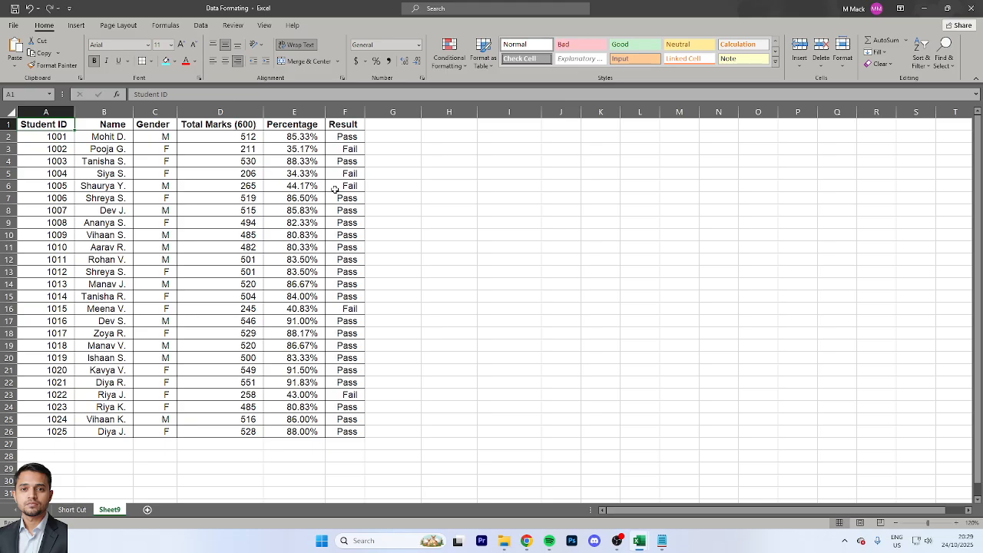
key("ctrl+shift+Right")
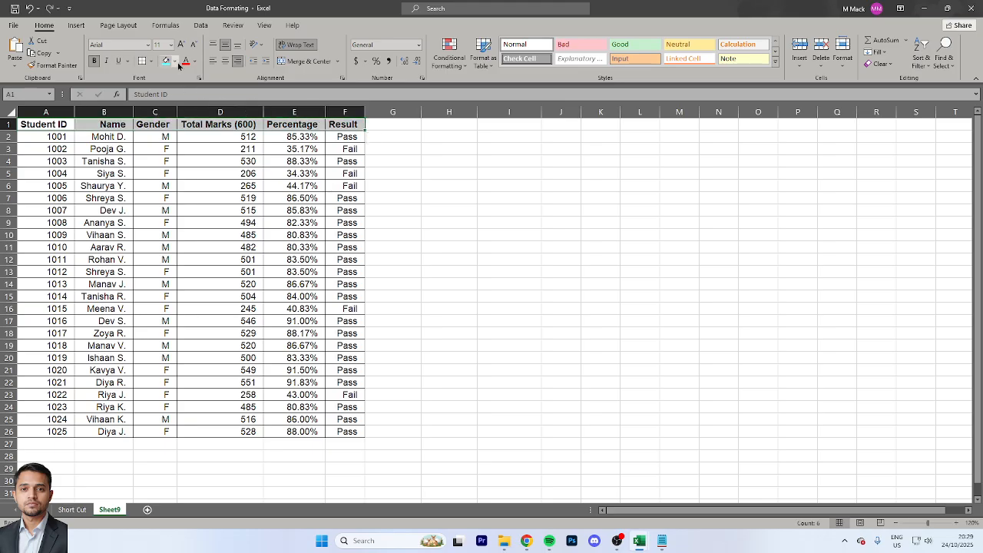
left_click(177, 63)
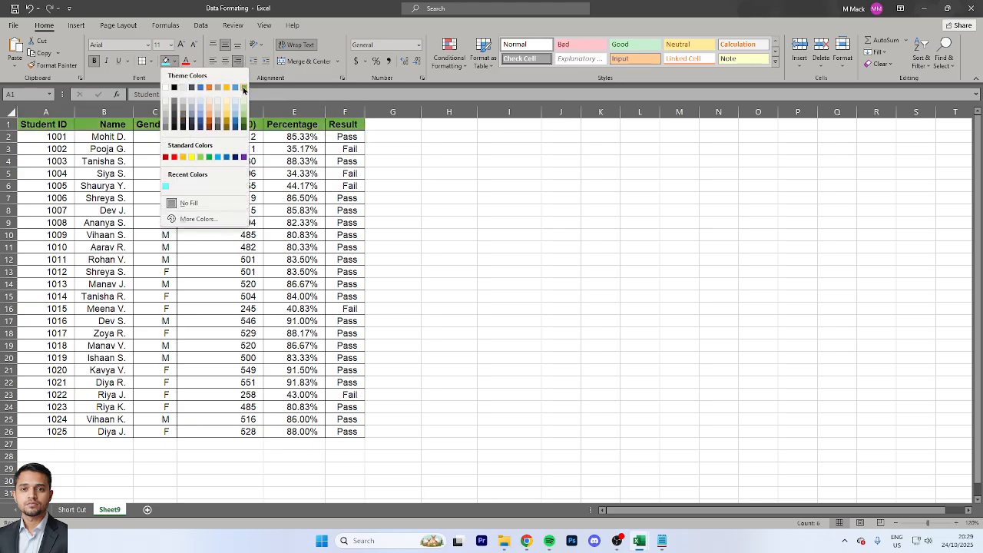
left_click(244, 88)
left_click(231, 163)
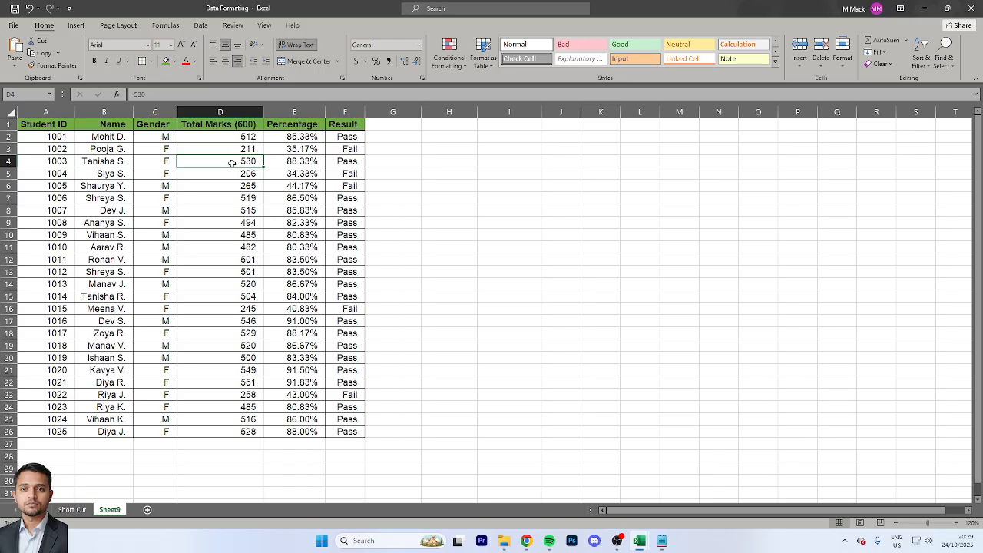
Add a Greater Than 80.00% highlight rule to the Percentage values E2:E26 with Green Fill with Dark Green Text
key("Right")
key("Right")
key("Left")
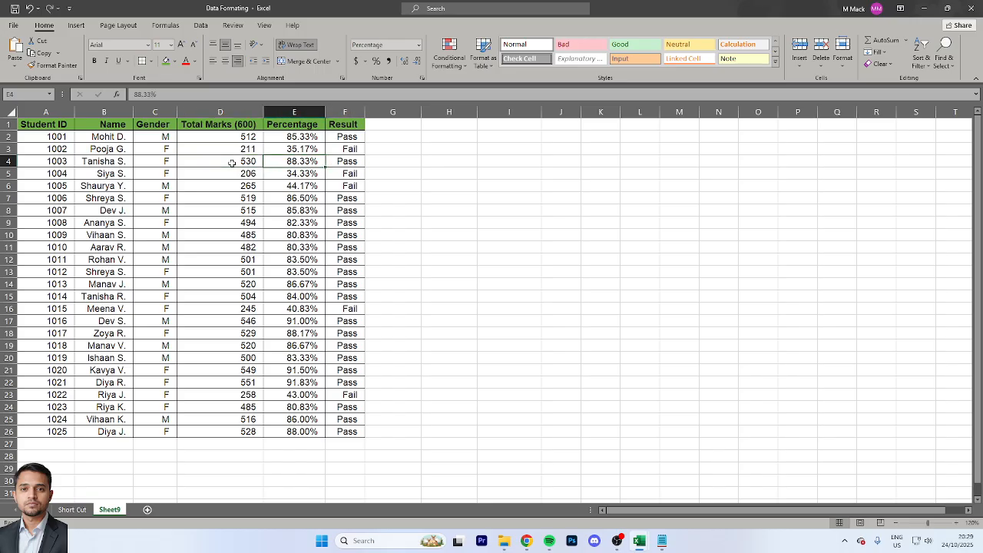
key("Up")
key("Up")
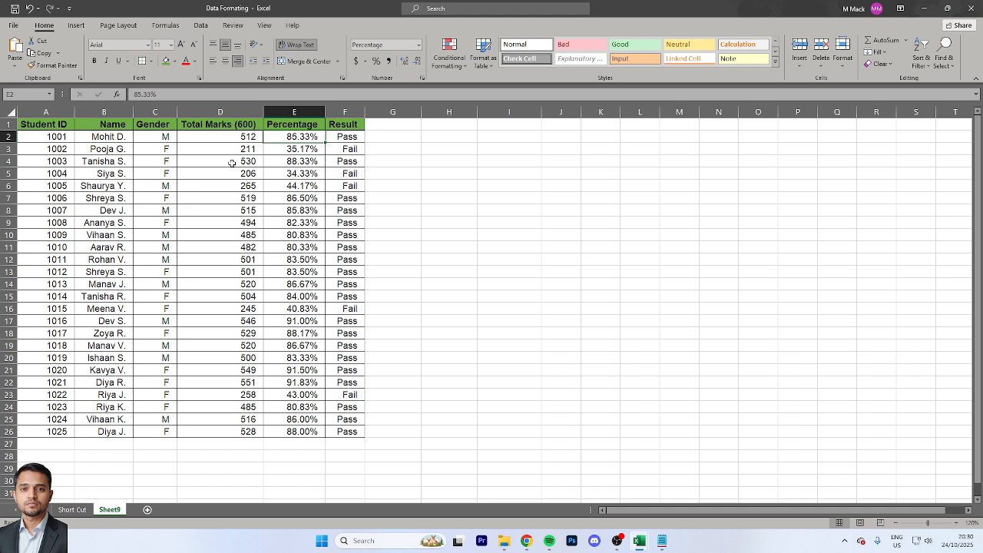
key("ctrl+shift+Down")
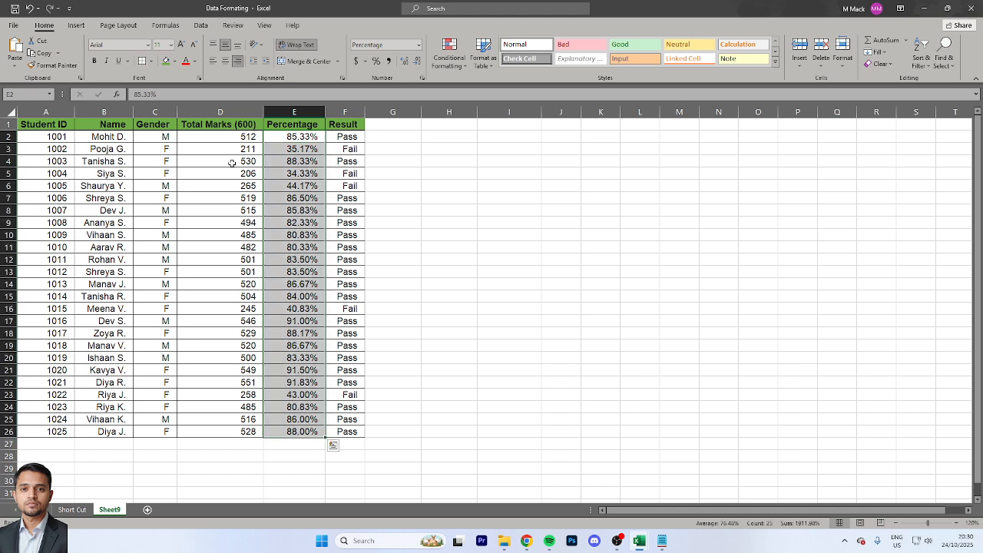
left_click(454, 62)
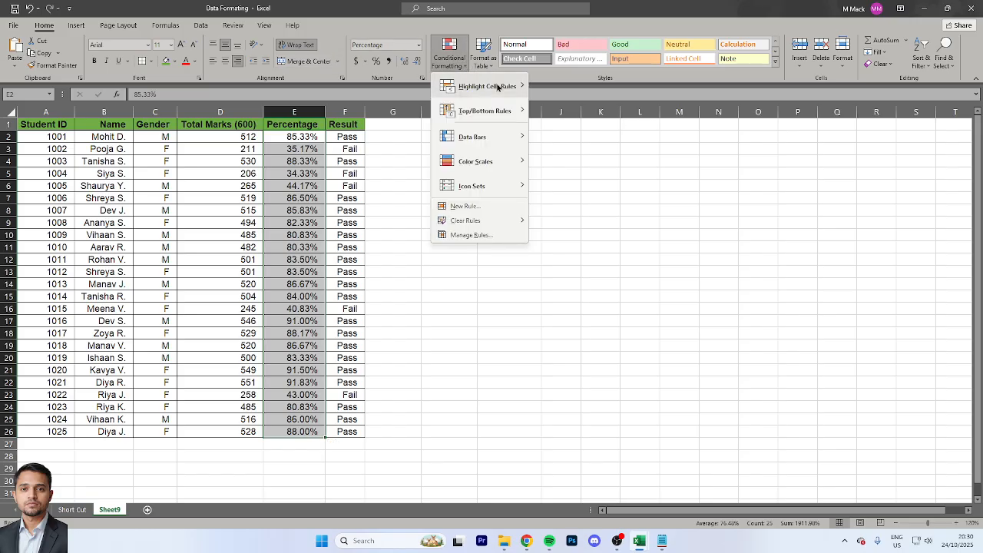
mouse_move(499, 88)
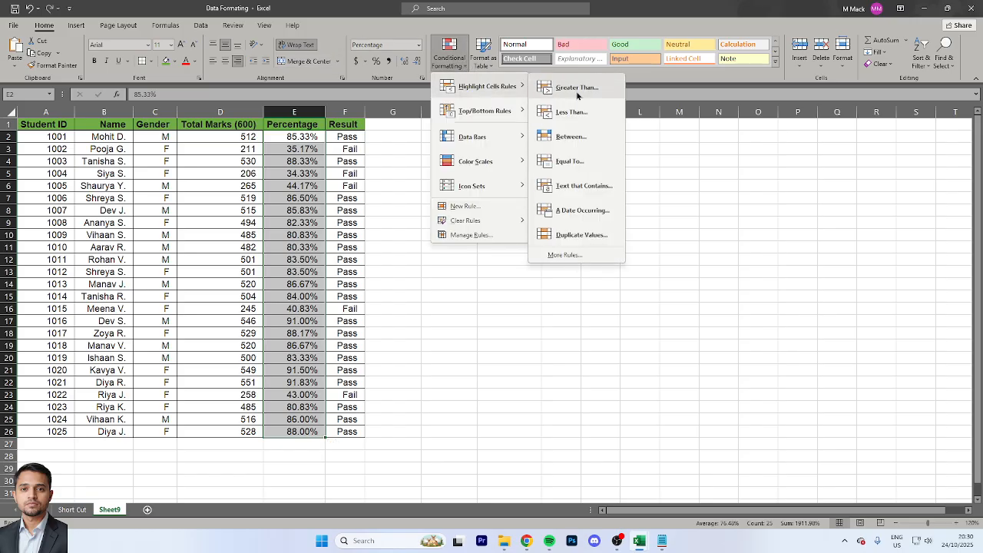
left_click(577, 87)
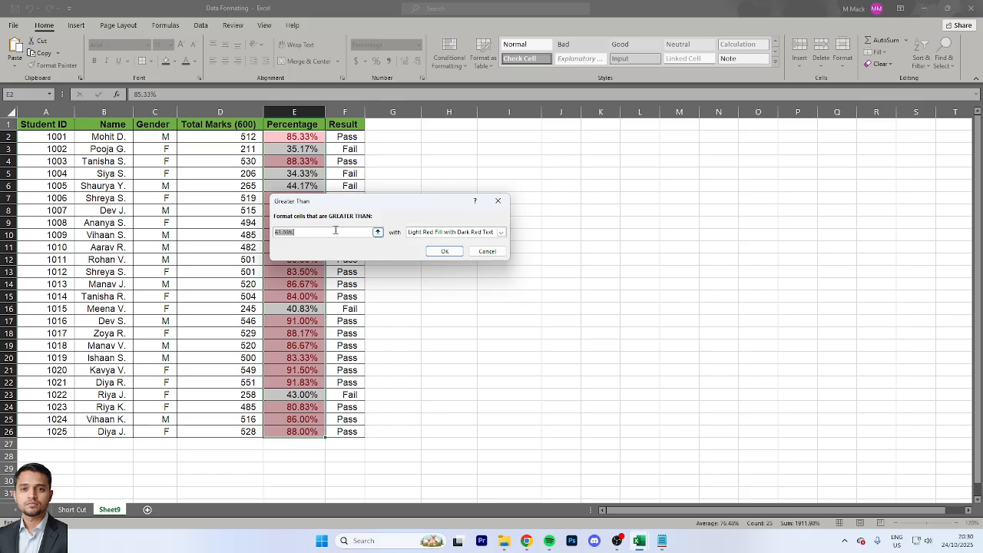
type("8")
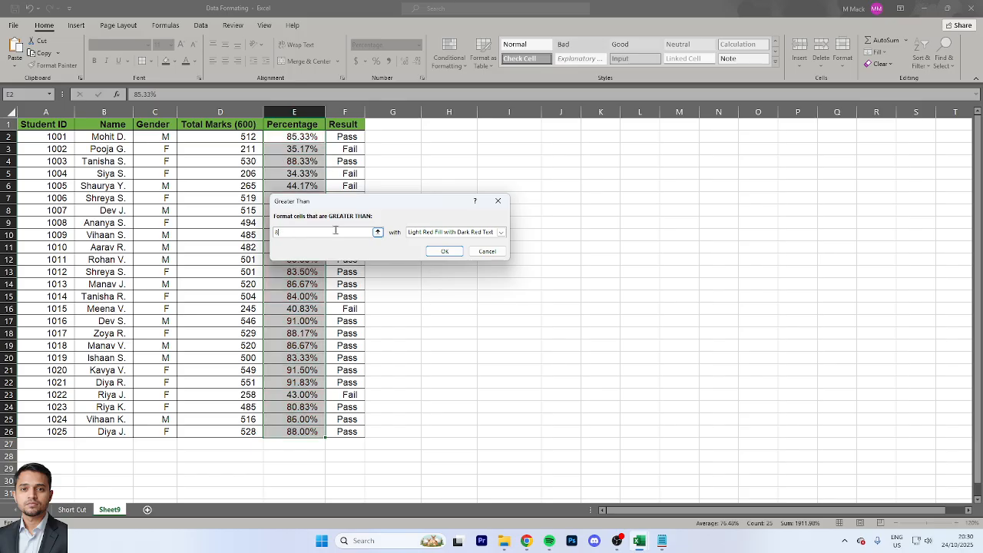
type("0.00%")
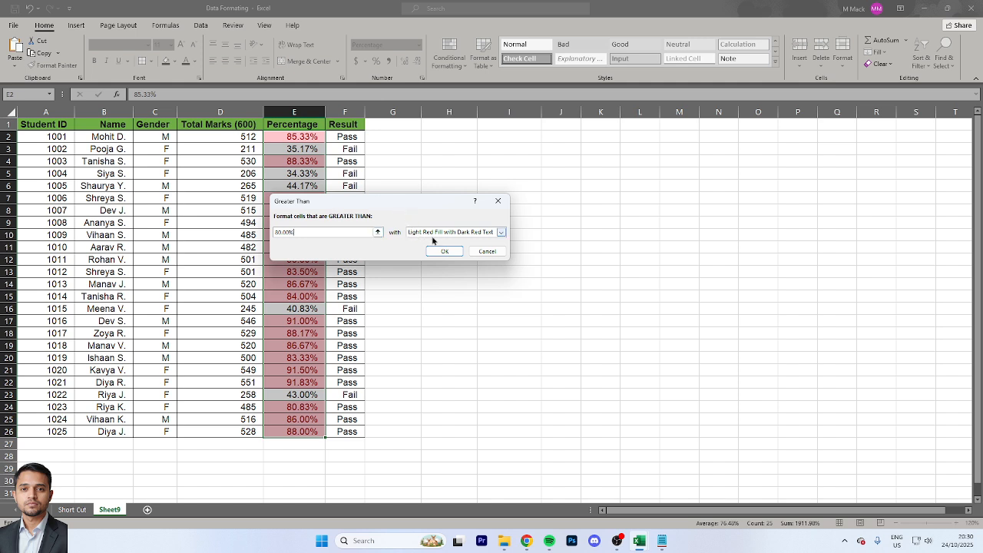
left_click(458, 233)
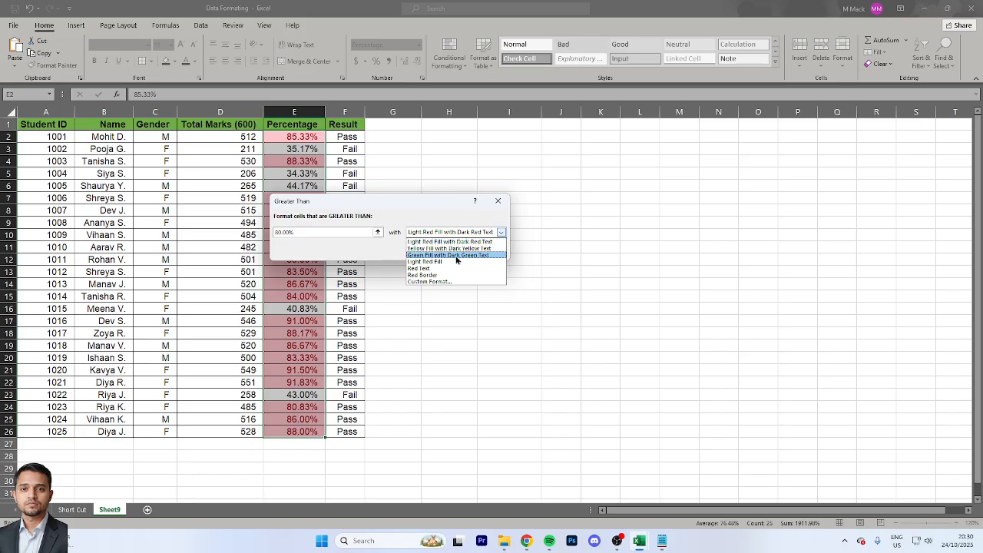
left_click(458, 255)
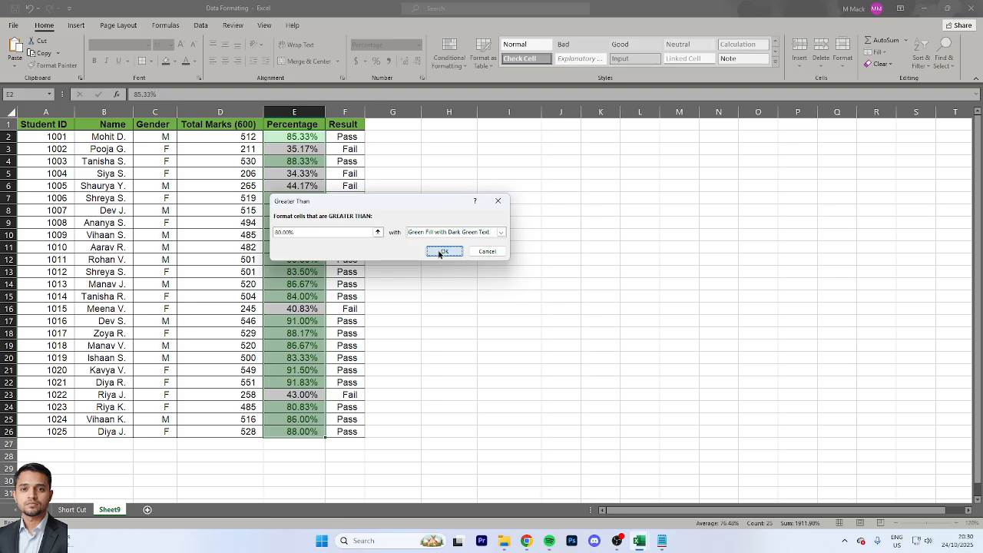
left_click(441, 252)
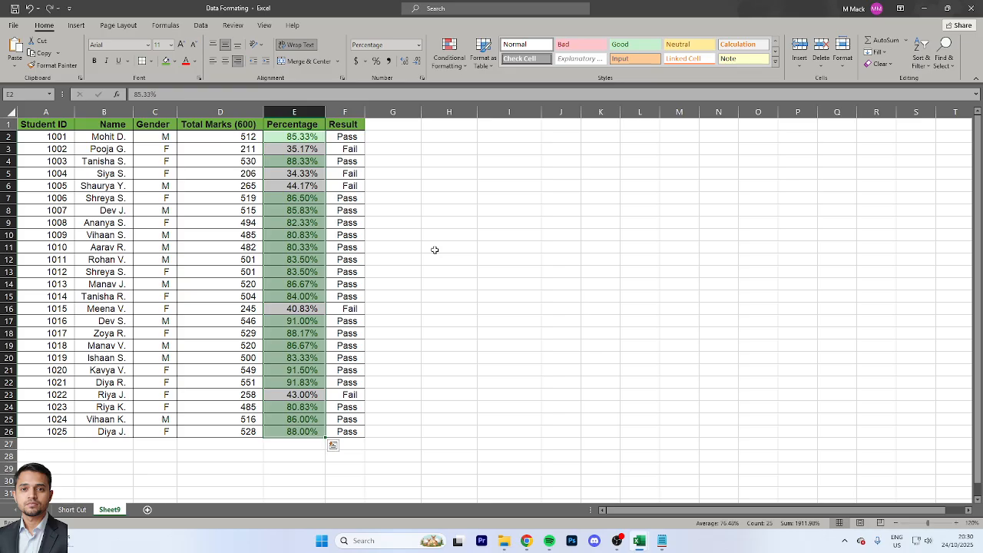
Add a Less Than 45.00% highlight rule to the Percentage values with Light Red Fill with Dark Red Text
left_click(465, 69)
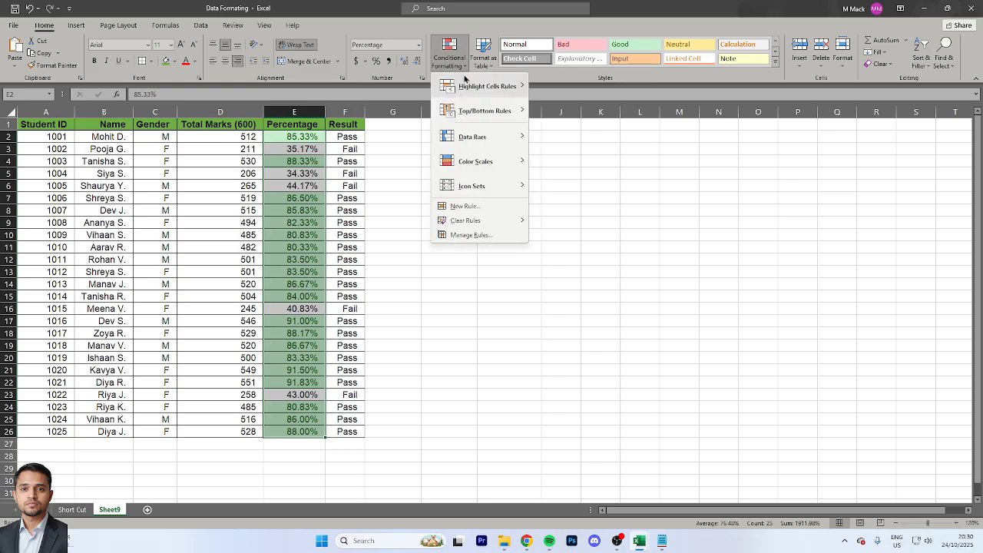
mouse_move(483, 92)
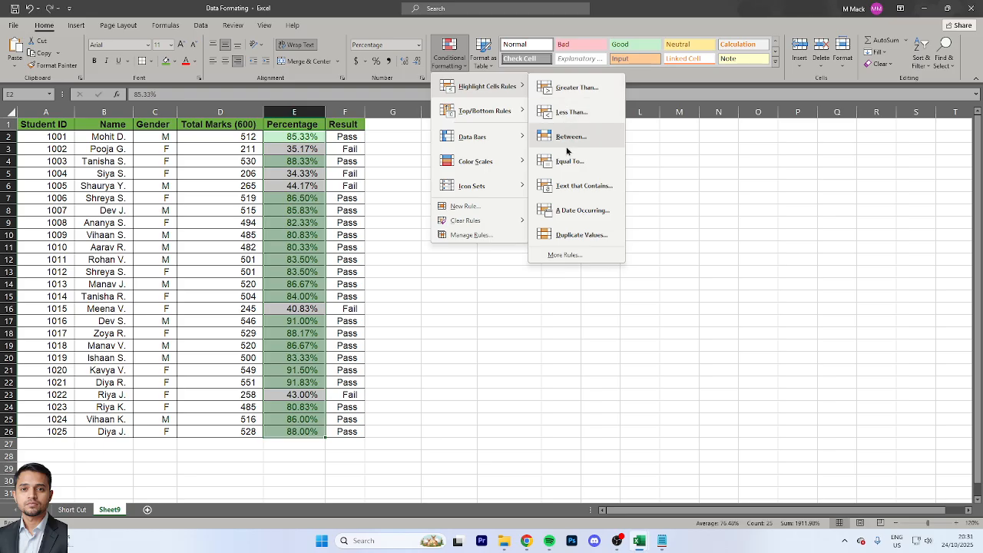
left_click(572, 112)
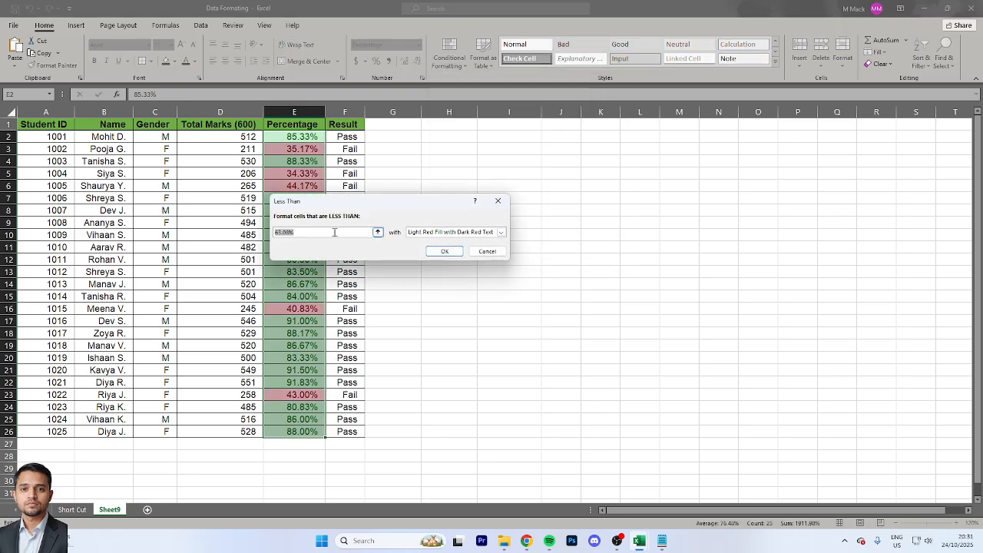
type("45.00%")
left_click(451, 253)
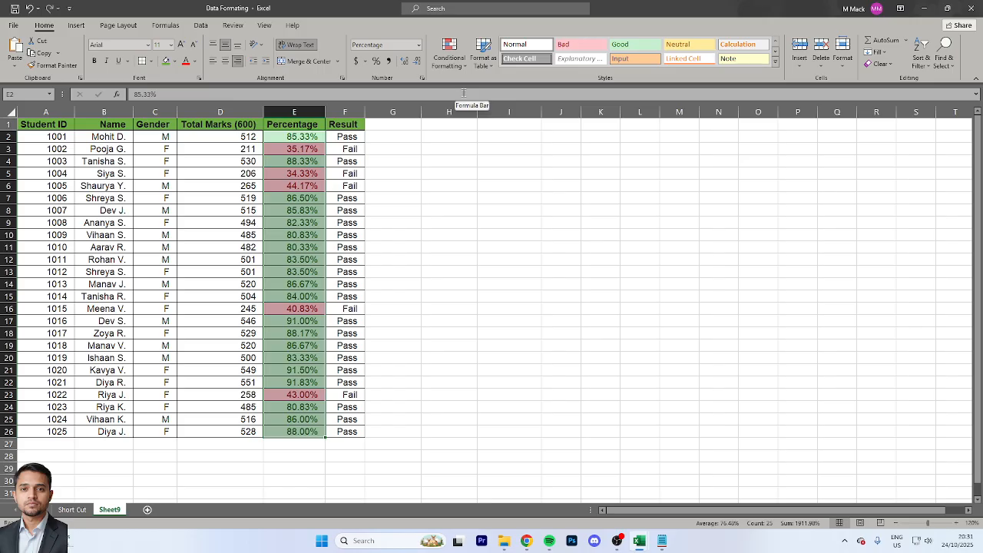
Set up a Between highlight rule for the Percentage values with limits 46.00% and 80.00%
left_click(461, 59)
mouse_move(504, 87)
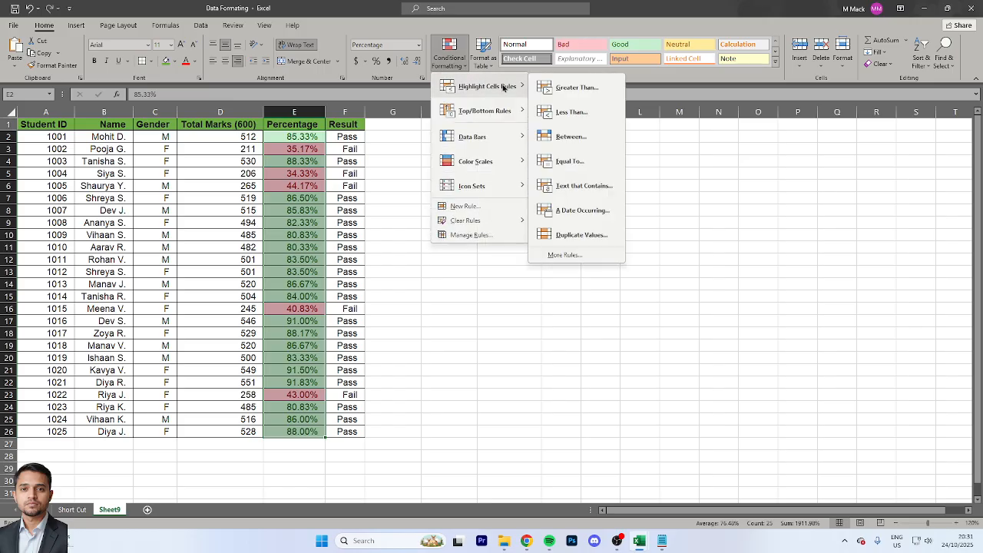
left_click(570, 138)
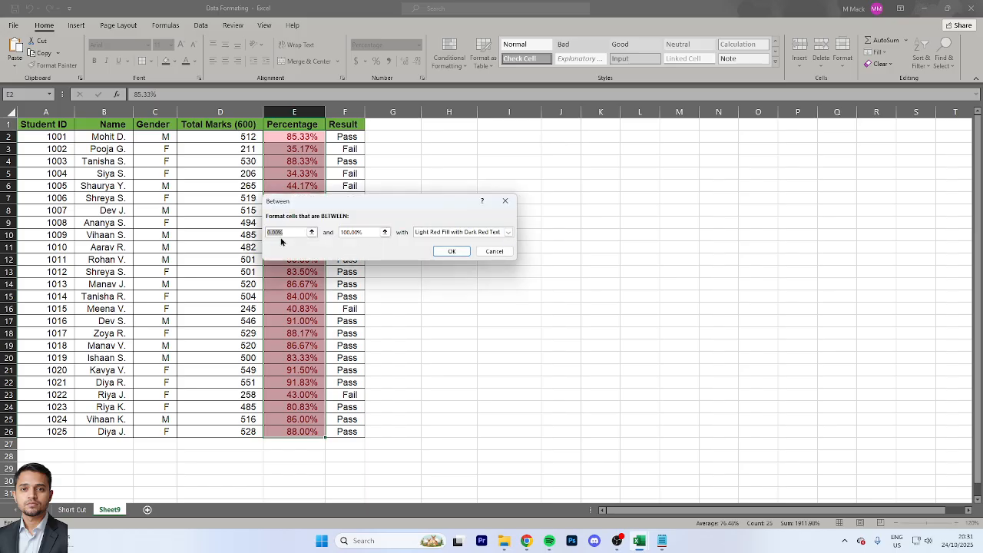
type("45.00%")
left_click(366, 232)
key("BackSpace")
key("BackSpace")
key("BackSpace")
key("BackSpace")
key("BackSpace")
key("BackSpace")
key("BackSpace")
type("80.00%")
Give the Between rule Yellow Fill with Dark Yellow Text and apply it
left_click(430, 233)
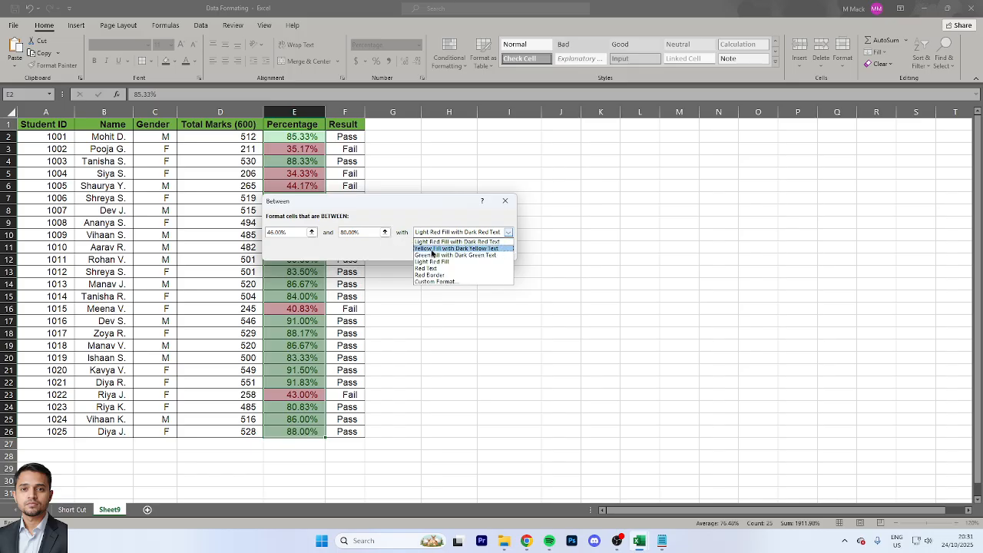
left_click(432, 248)
left_click(445, 251)
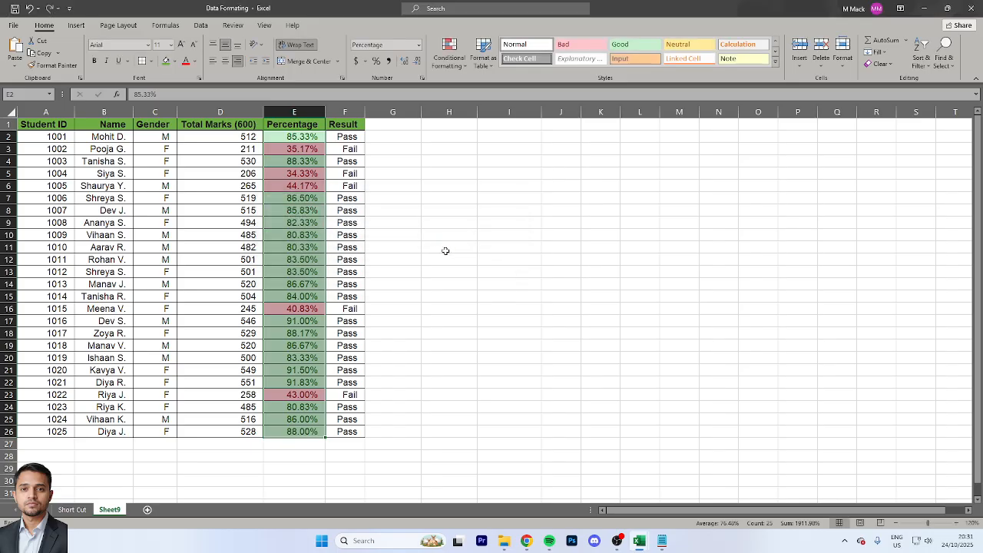
Enter 45% in Percentage cells E10 and E13 to test the conditional formatting
left_click(302, 233)
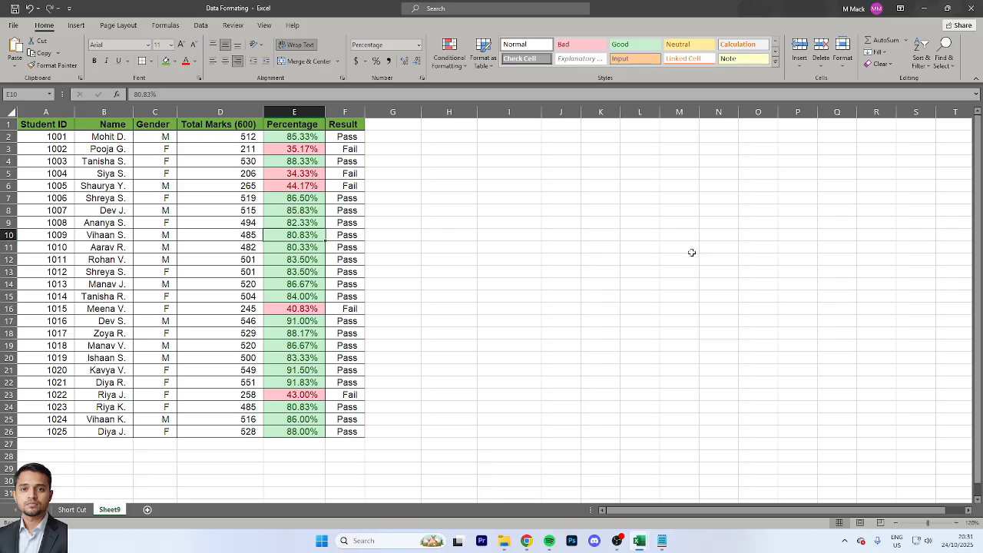
type("45")
key("Return")
key("Up")
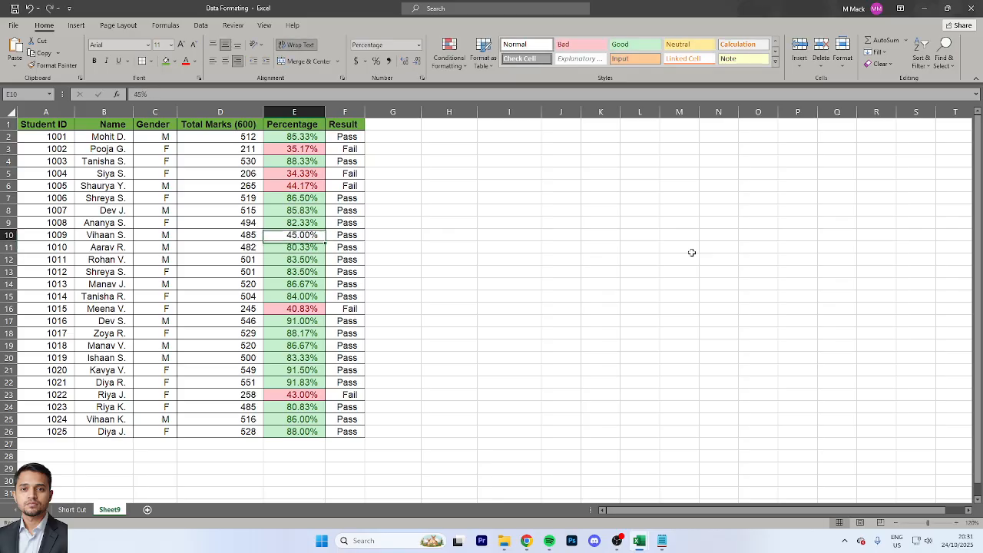
key("Down")
key("Down")
key("Down")
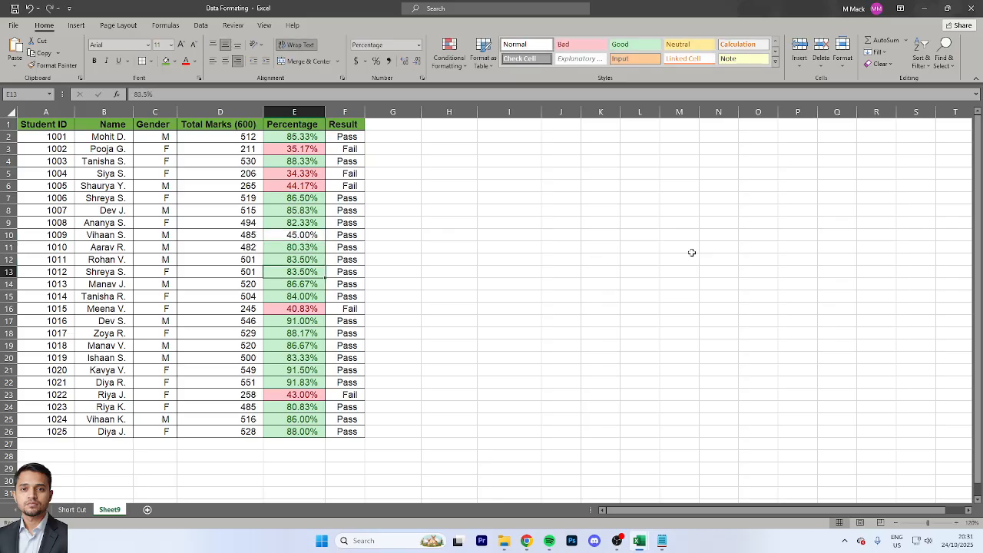
type("45")
key("Return")
key("Up")
key("Up")
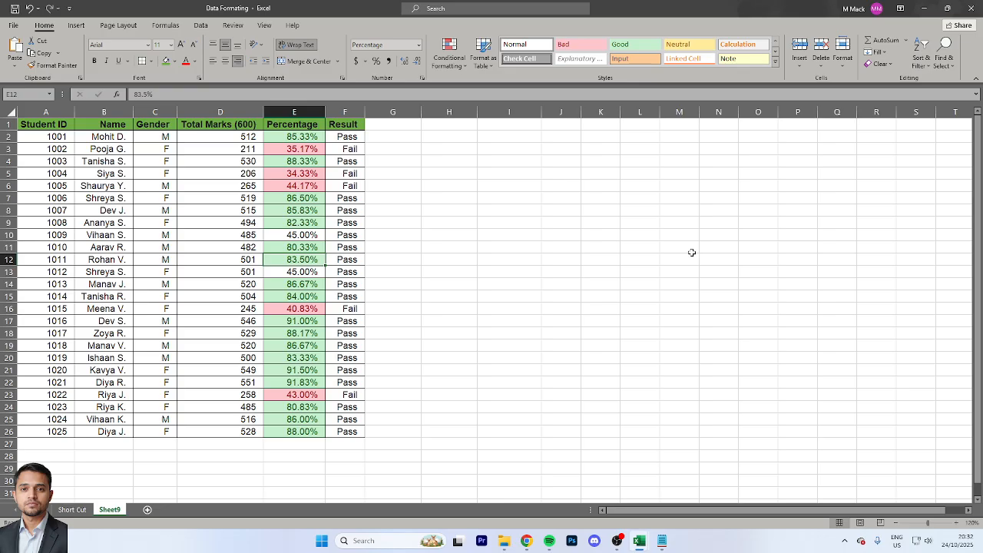
Change the Percentage value in E13 to 46%
key("Down")
type("6")
key("Return")
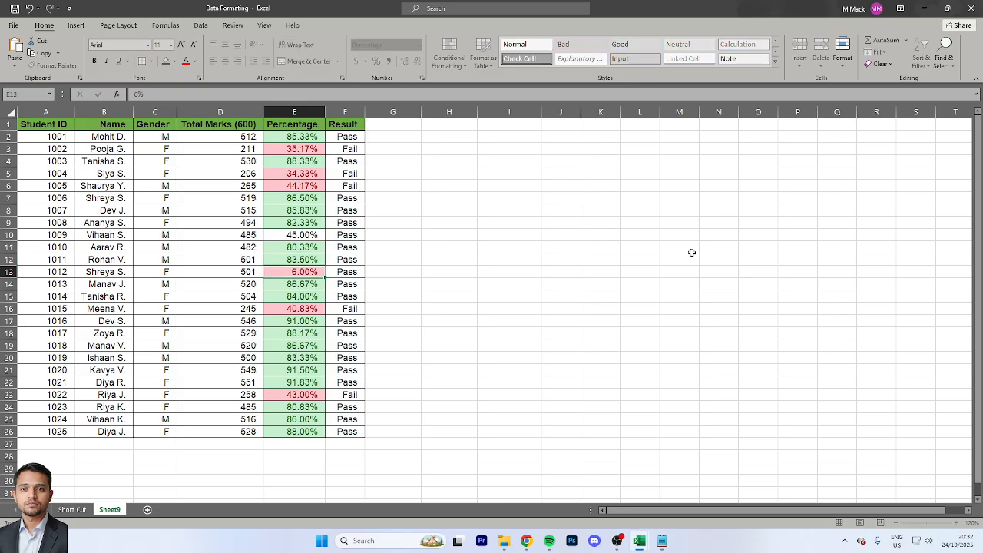
key("Up")
type("64")
key("Return")
Change the Percentage value in E10 to 46%
key("Up")
key("Up")
key("Up")
key("Up")
type("46")
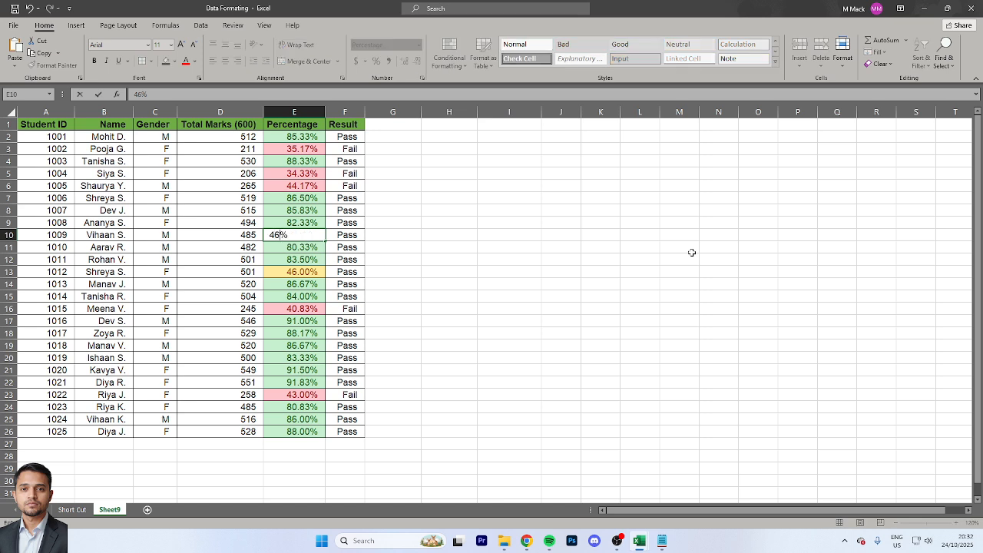
key("Return")
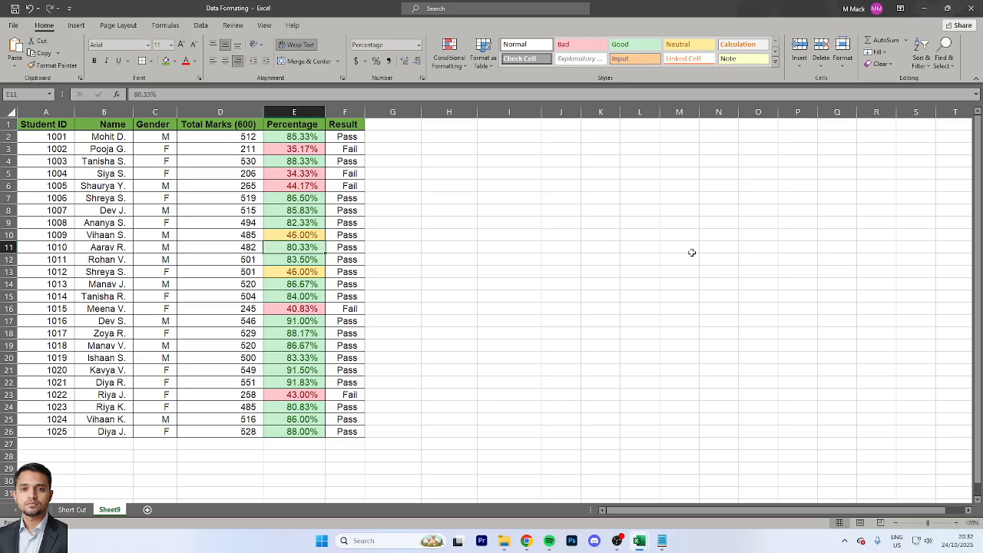
Turn on header filters, filter the Percentage column by the green cell color, and select the filtered values
key("ctrl+Up")
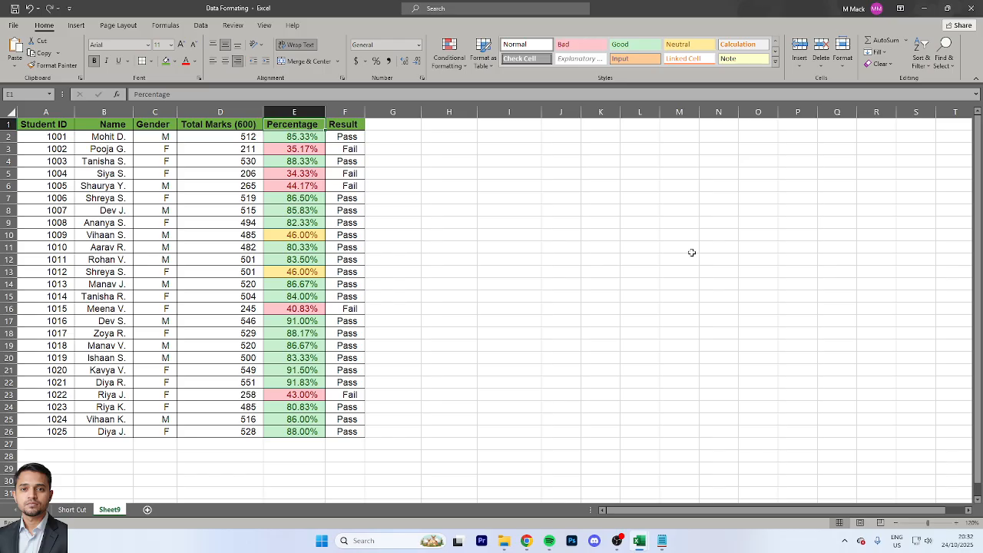
key("ctrl+shift+l")
key("alt+Down")
key("Down")
key("Down")
key("Down")
key("Down")
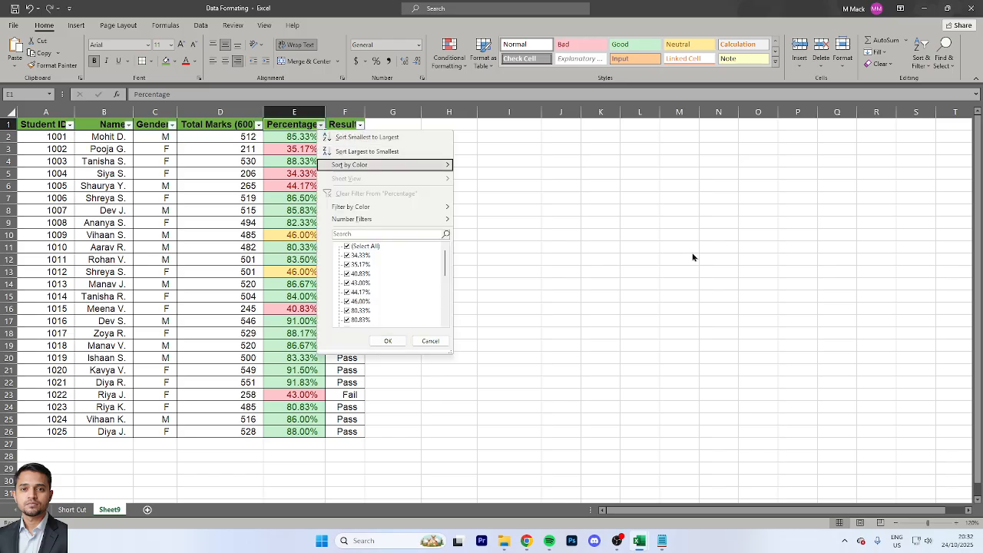
key("Right")
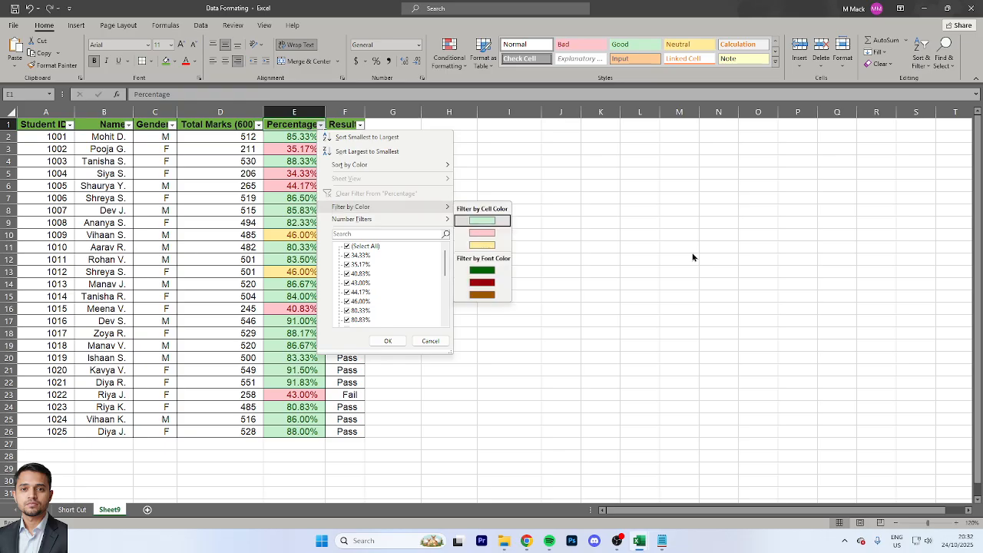
key("Return")
key("Down")
key("ctrl+shift+Down")
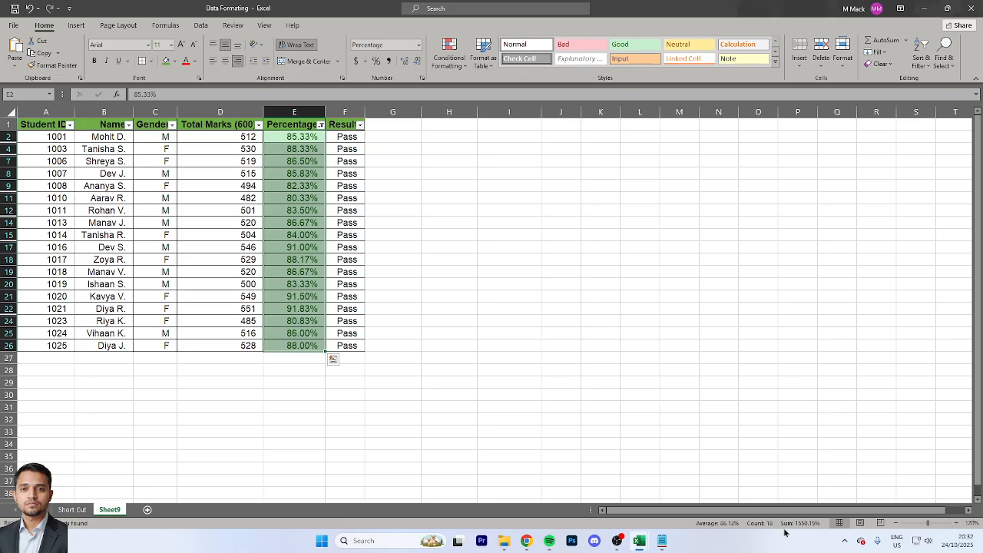
Switch the Percentage filter to the yellow cell color and select the filtered values
key("Up")
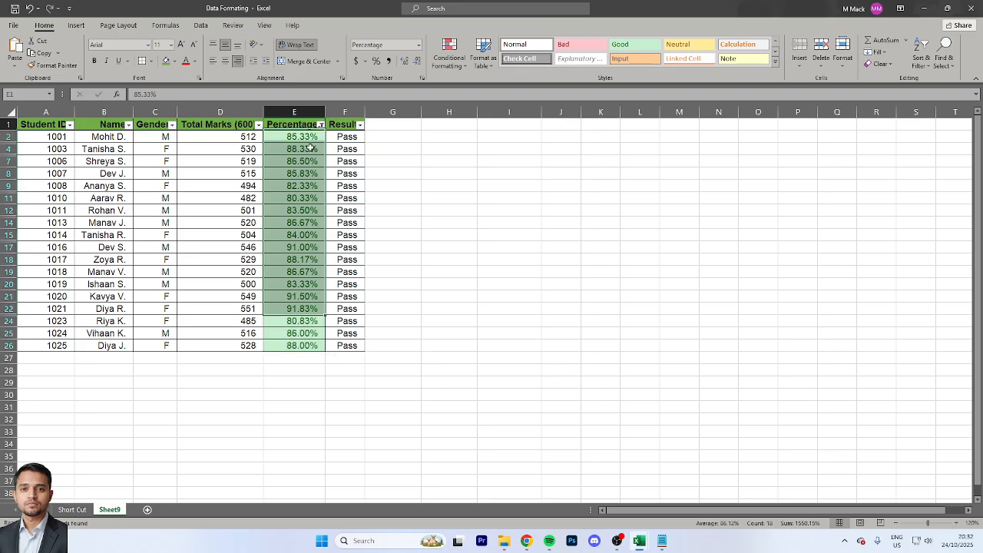
key("alt+Down")
key("Down")
key("Down")
key("Down")
key("Down")
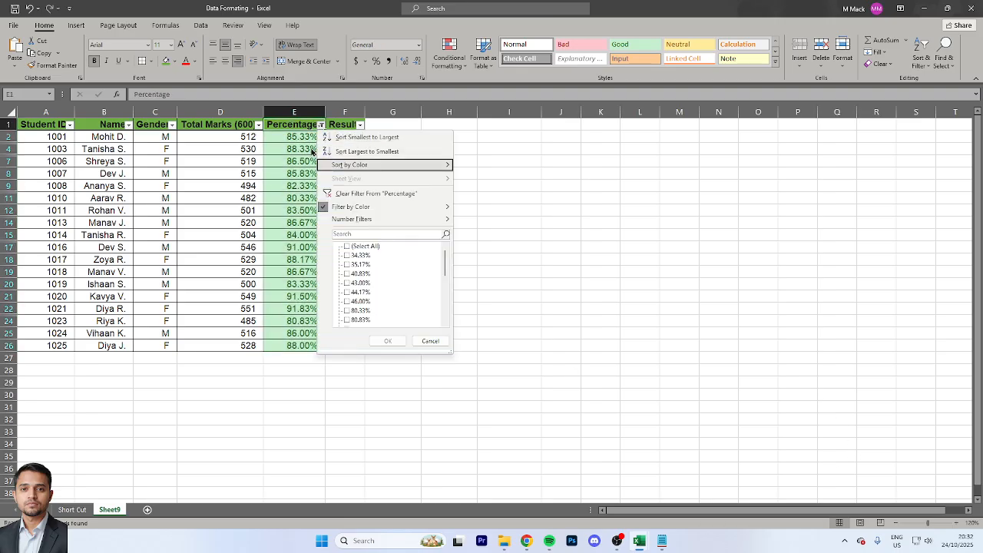
key("Right")
key("Down")
key("Down")
key("Return")
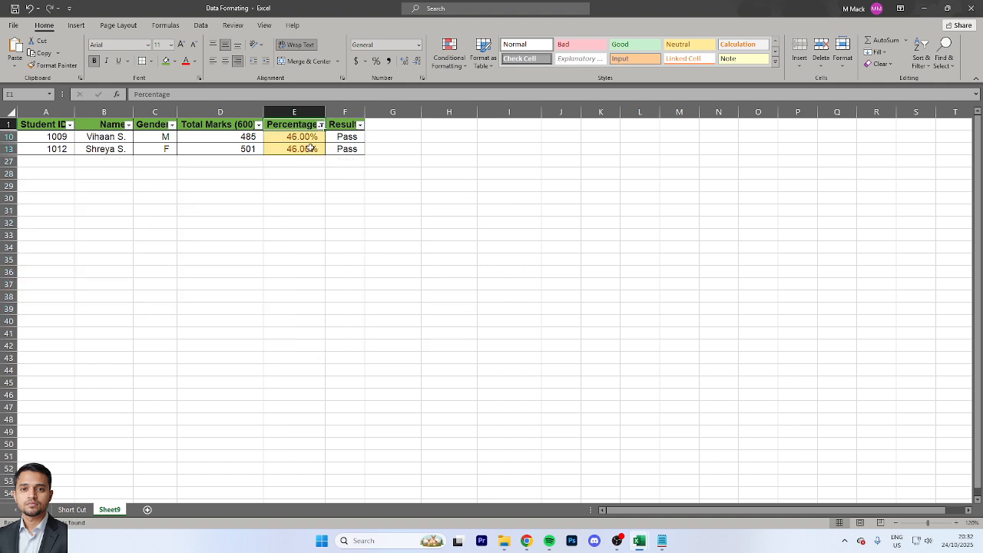
key("Down")
key("shift+Down")
Filter the Percentage column by the light red cell color to check its values, and turn the header filters off again
key("Up")
key("alt+Down")
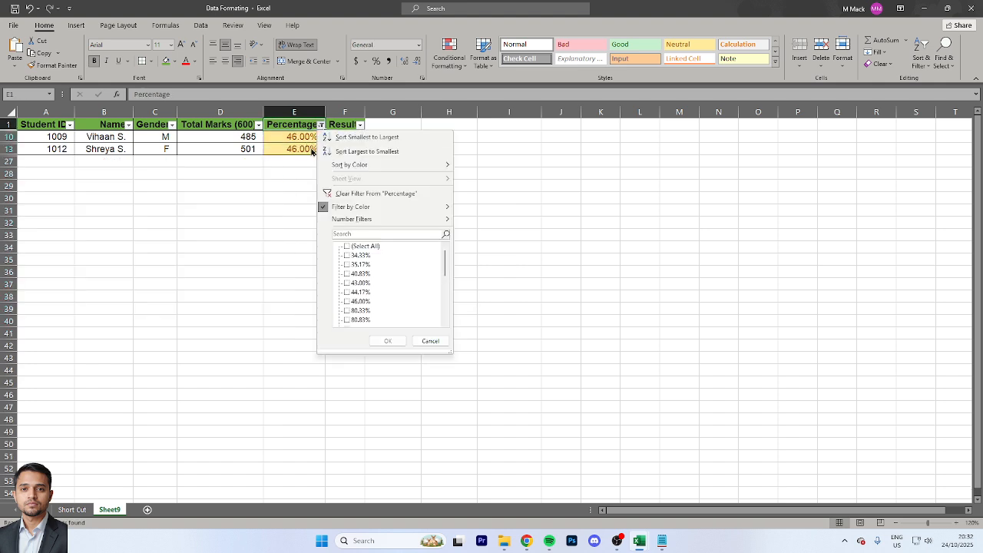
key("Down")
key("Down")
key("Down")
key("Down")
key("Down")
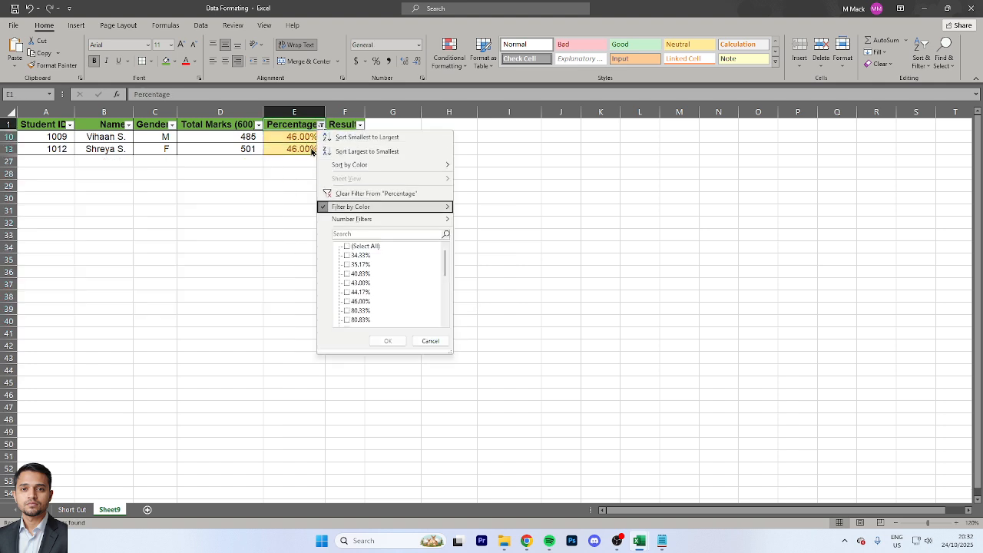
key("Right")
key("Down")
key("Return")
key("Down")
key("ctrl+shift+Down")
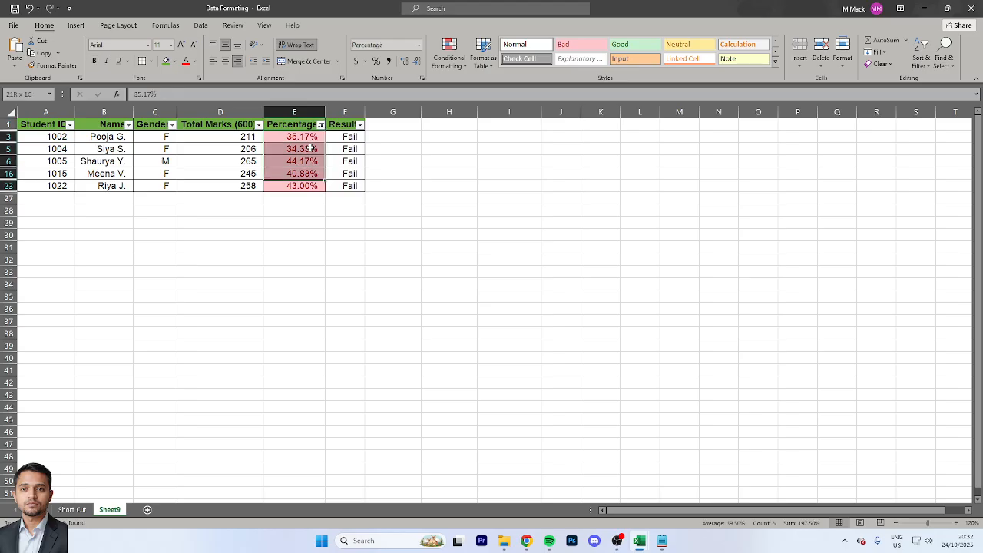
key("ctrl+Up")
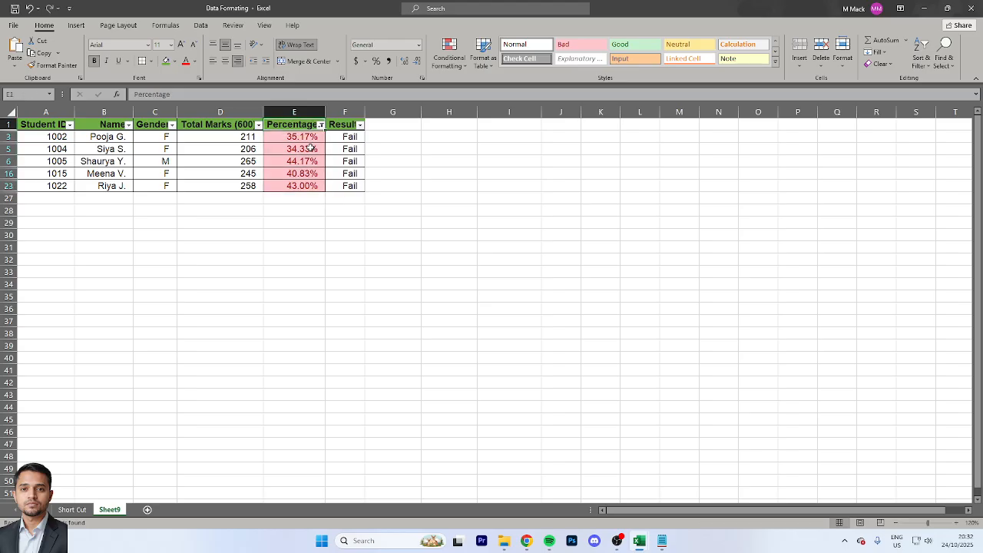
key("ctrl+shift+l")
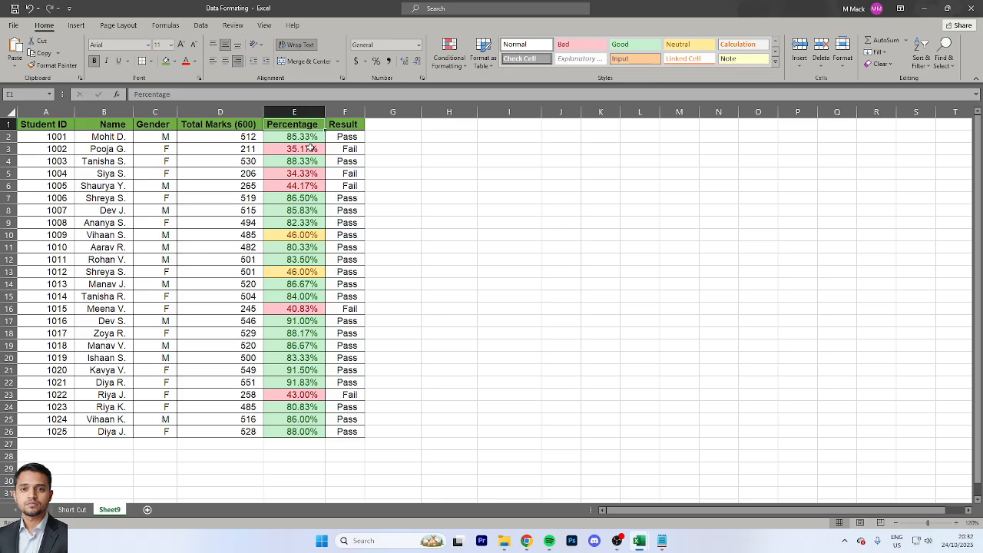
Change the font of the header row A1:F1 to Georgia
key("ctrl+Left")
key("ctrl+shift+Right")
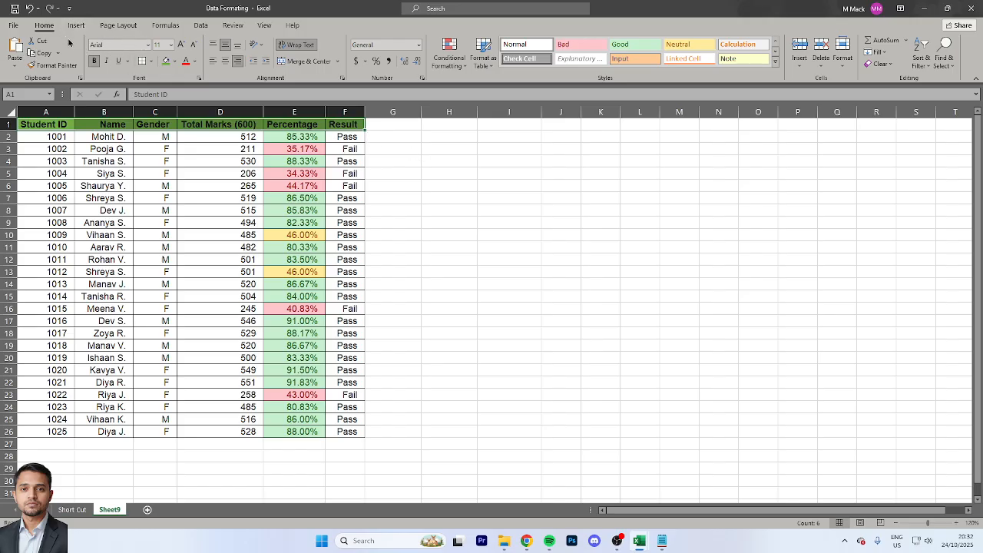
left_click(148, 46)
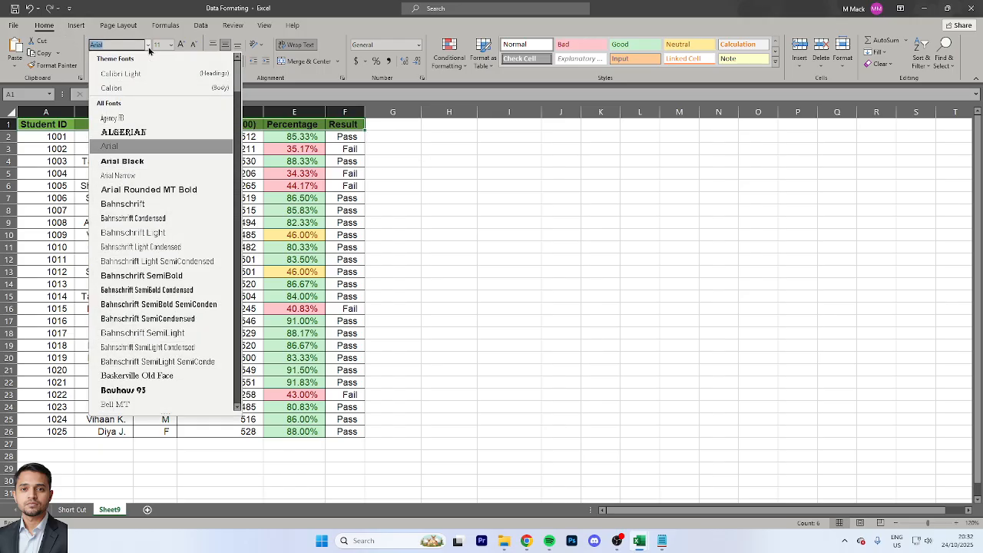
left_click_drag(239, 82, 241, 175)
scroll(240, 175, "down", 1)
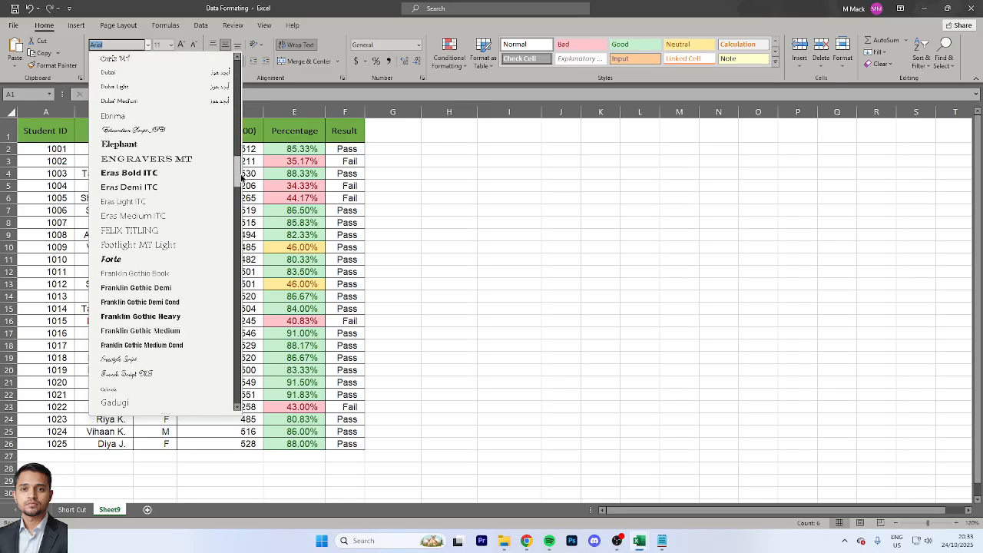
scroll(240, 175, "down", 6)
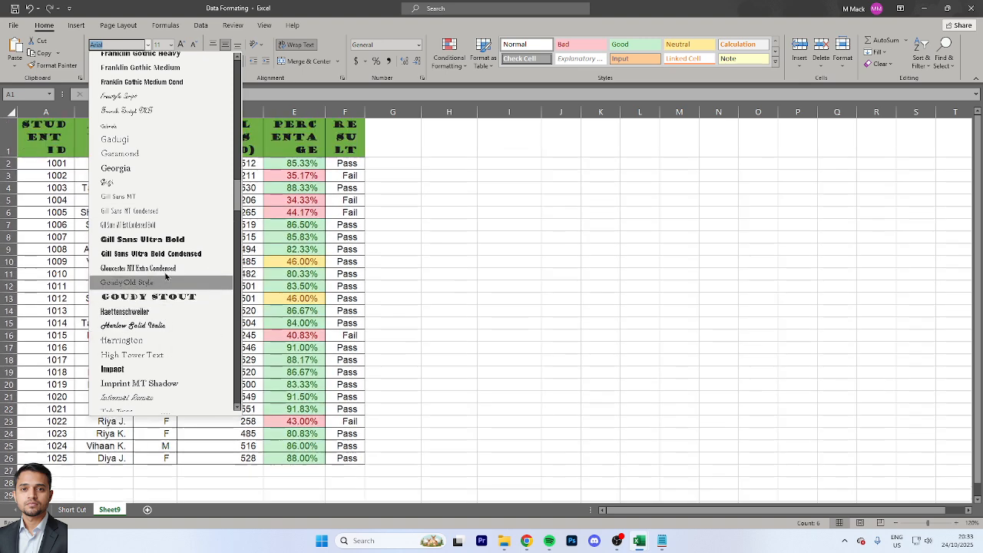
left_click(129, 173)
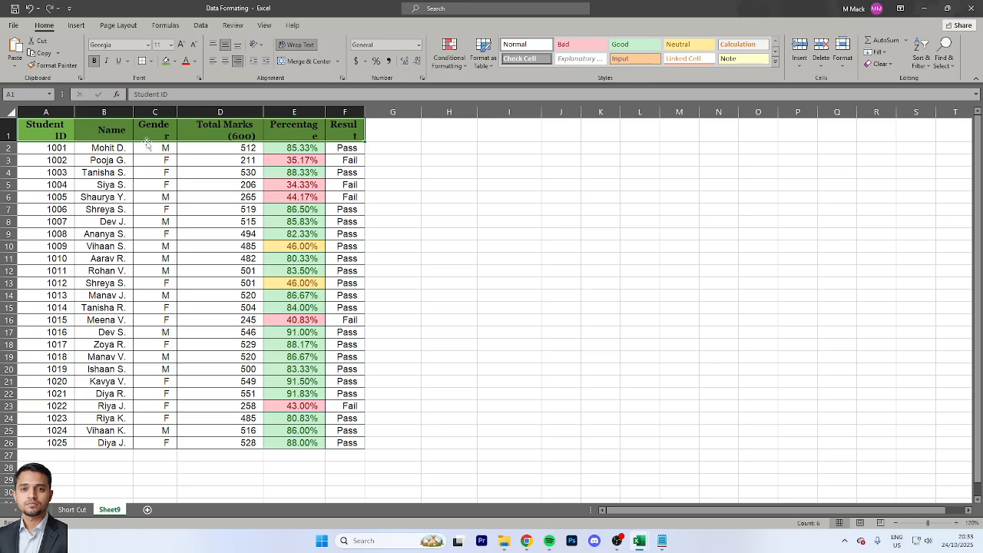
Set the header row's font size to 13
left_click(170, 45)
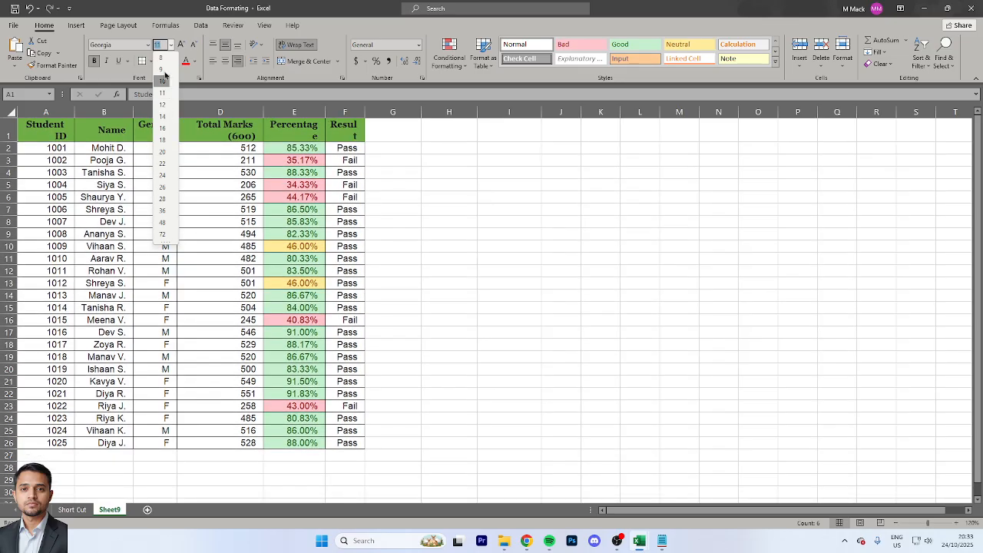
key("BackSpace")
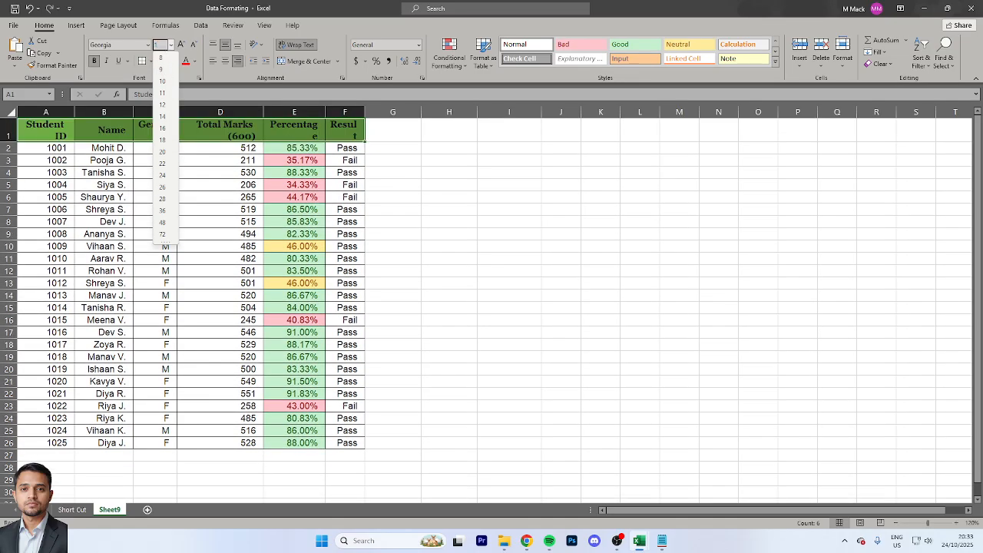
type("13")
key("Return")
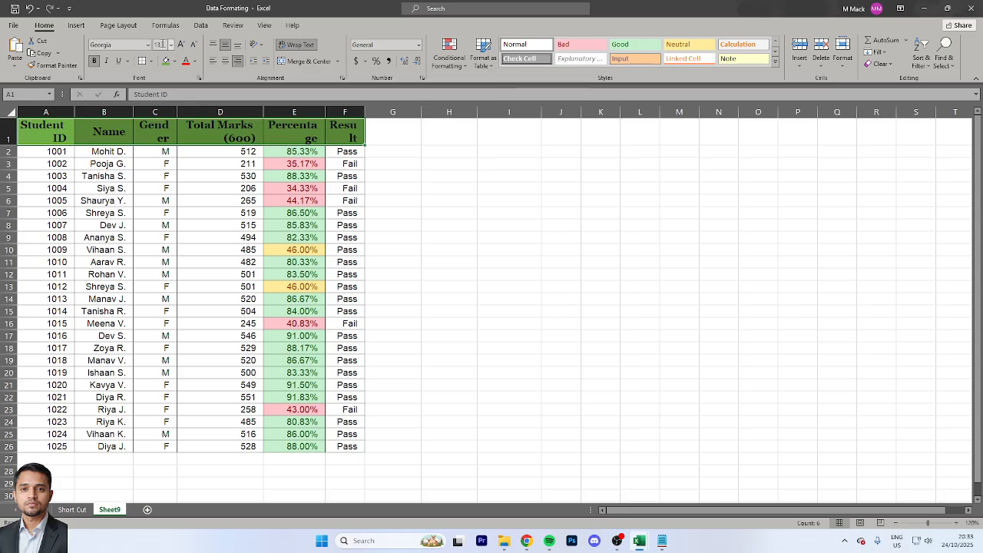
Set the header row's font size to 10
left_click(170, 45)
left_click(168, 82)
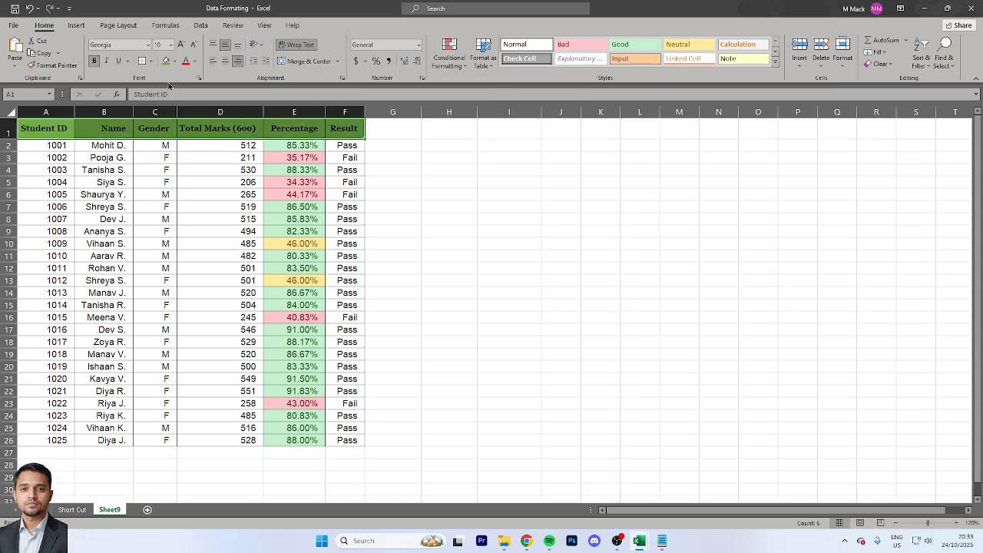
left_click(153, 157)
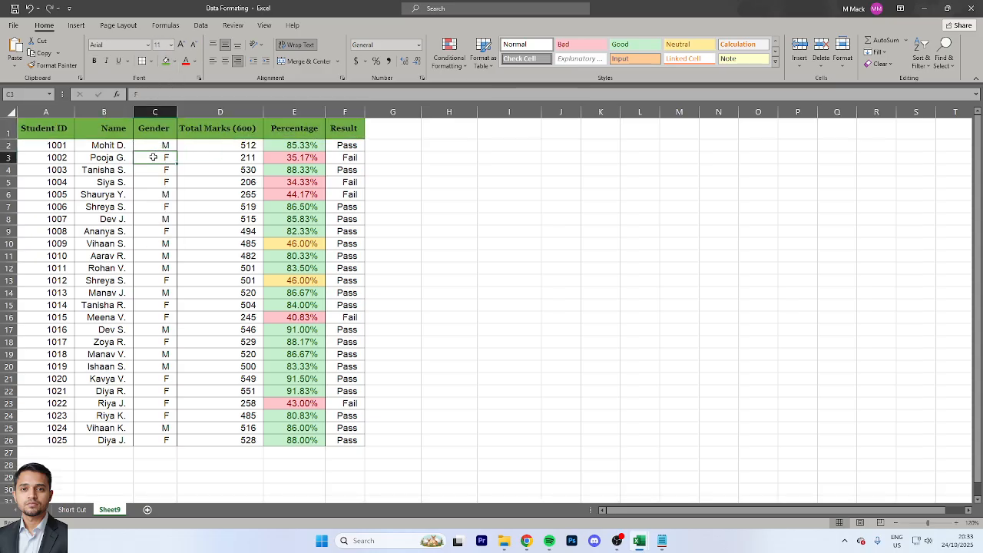
Give the Student ID values in A2:A26 the standard Green font color
key("Left")
key("Up")
key("Left")
key("ctrl+shift+Down")
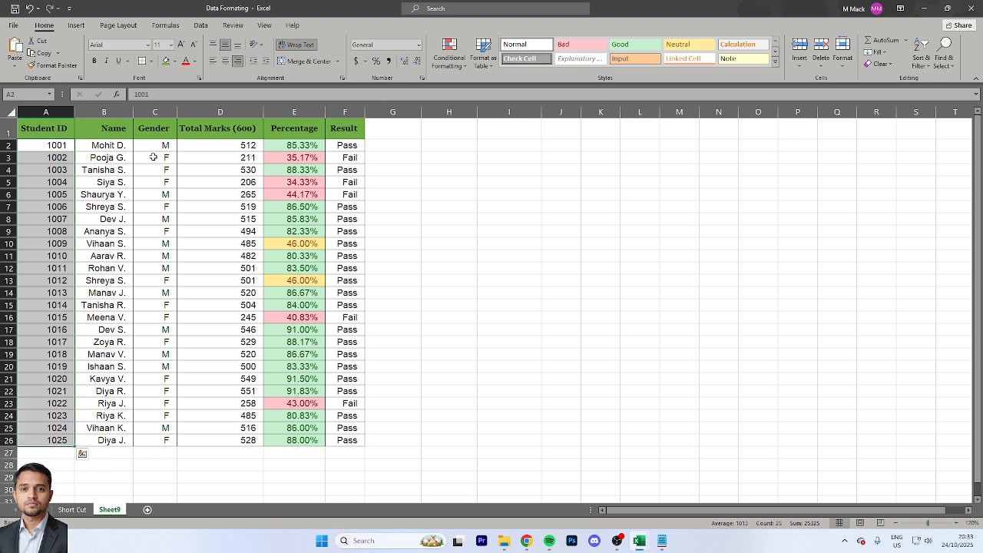
left_click(198, 66)
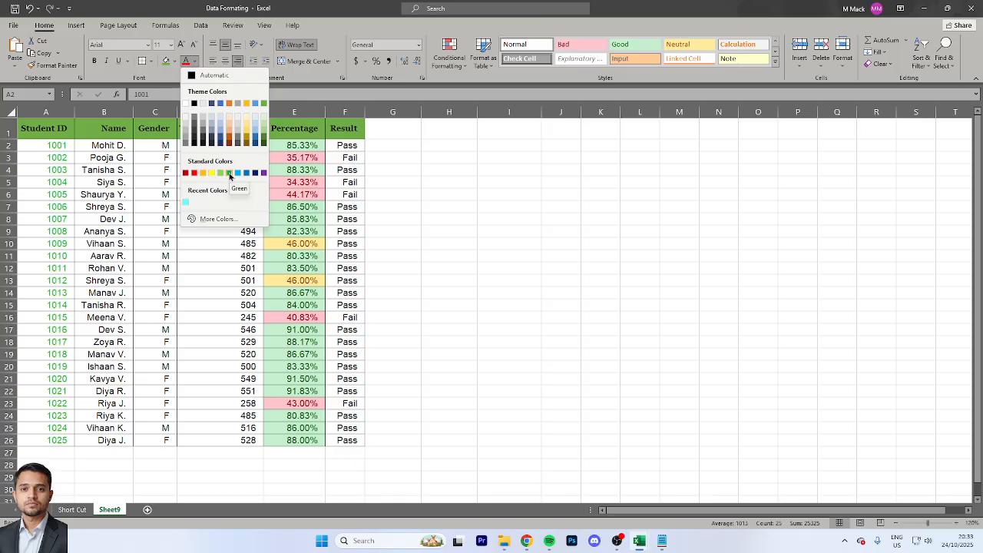
left_click(229, 173)
left_click(114, 146)
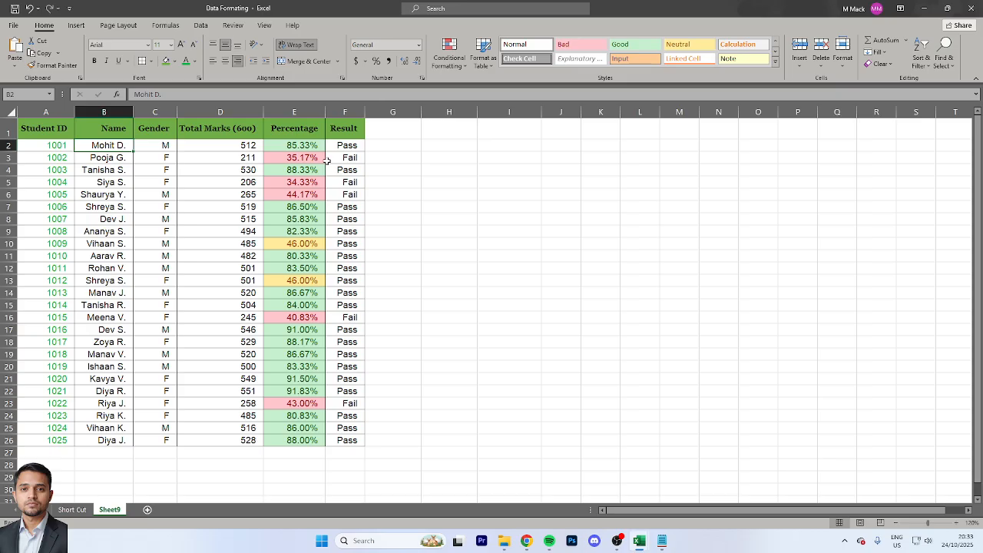
key("F2")
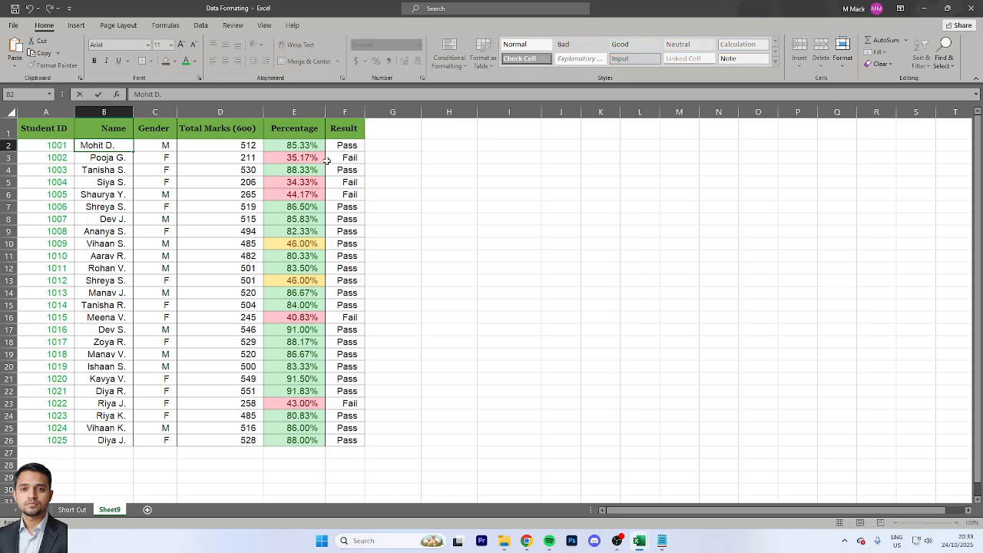
key("Return")
key("F2")
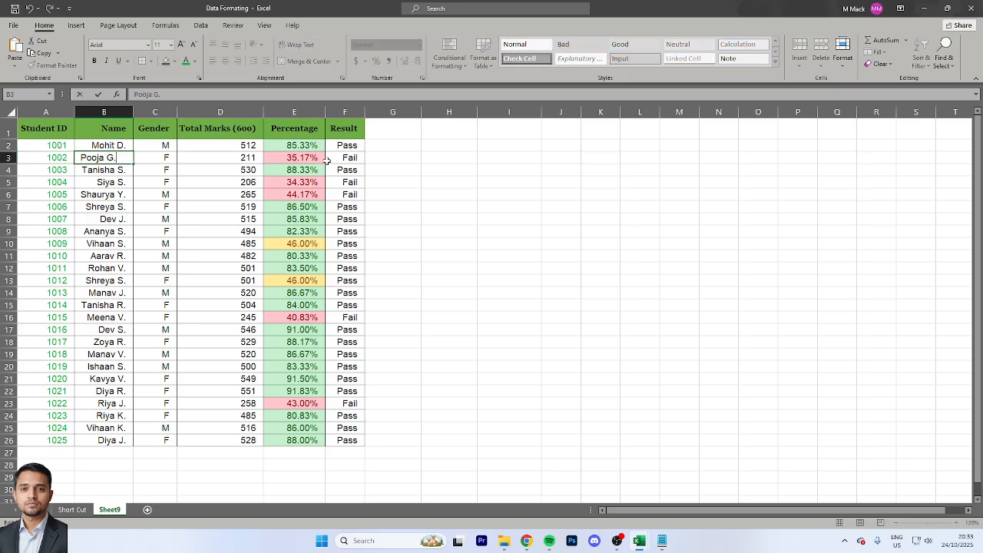
key("Escape")
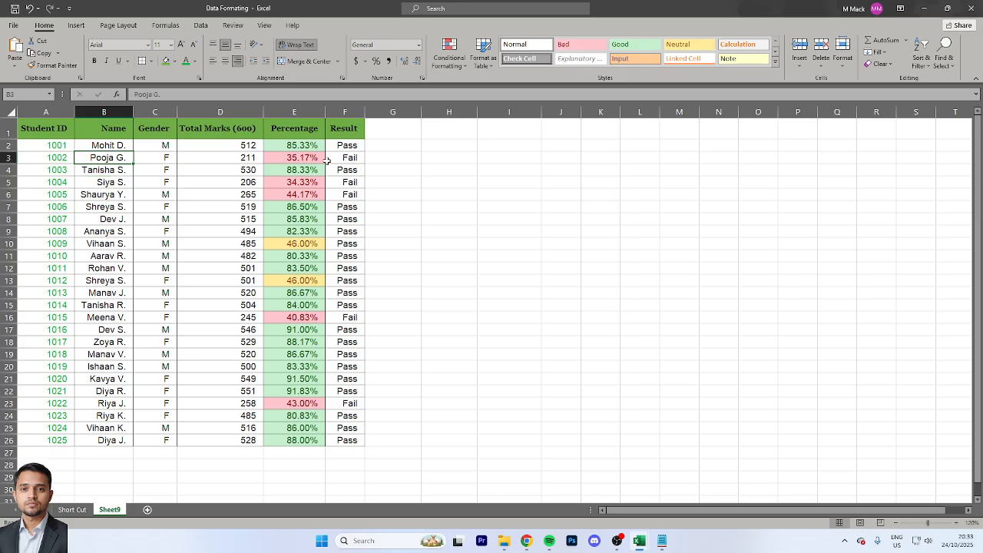
Examine the contents of name cell B2 in edit mode for extra trailing spaces
key("Up")
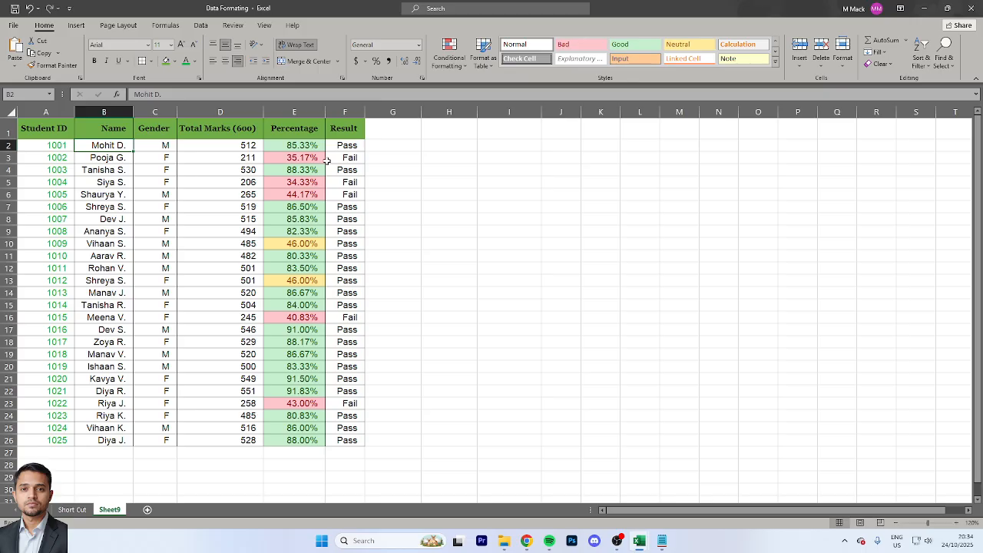
key("Right")
key("Right")
key("Right")
key("Right")
key("Right")
key("Left")
key("Left")
key("Left")
key("Left")
key("Left")
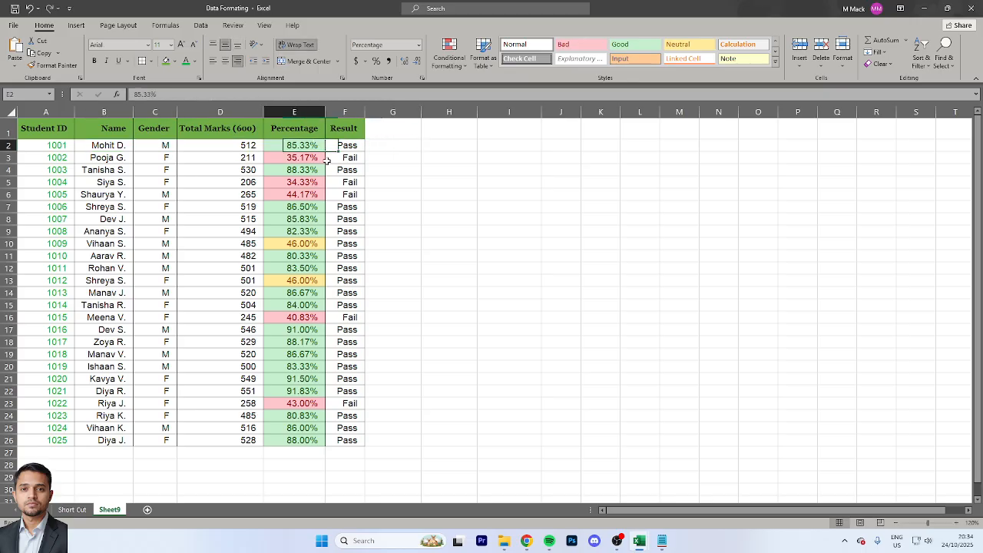
key("ctrl+x")
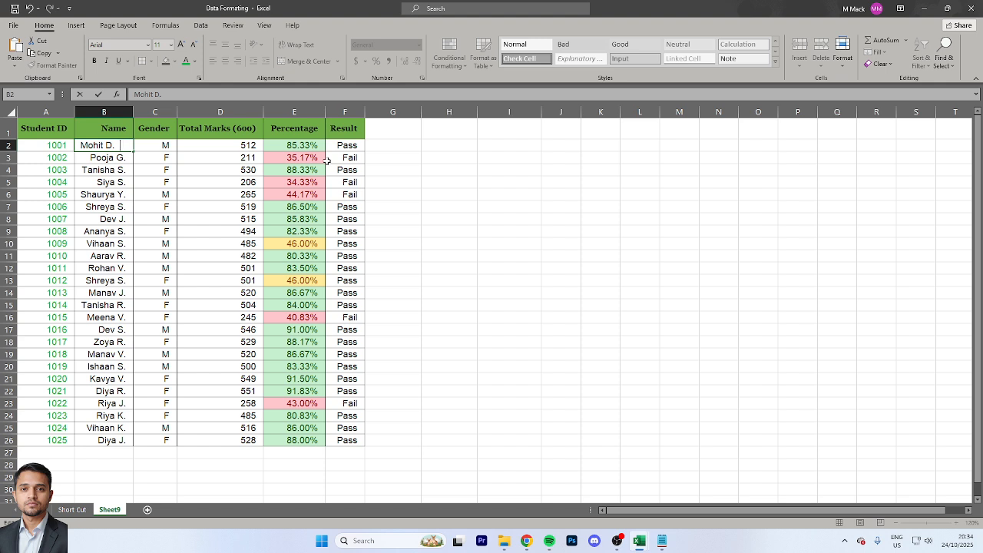
key("Down")
key("Escape")
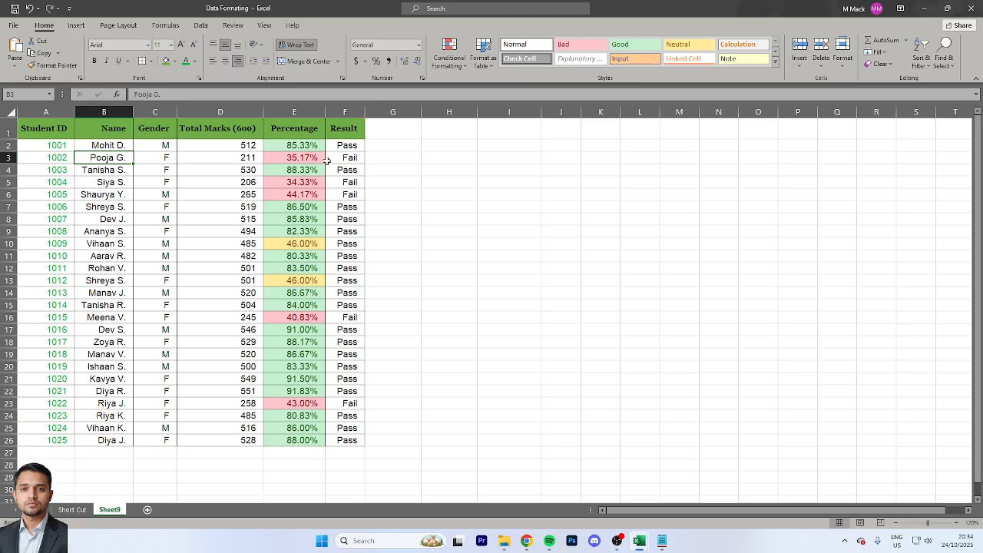
Enter the formula =TRIM(CLEAN(B2)) in cell G2 to strip extra spaces and nonprintable characters from the first name
key("Right")
key("Right")
key("Right")
key("Right")
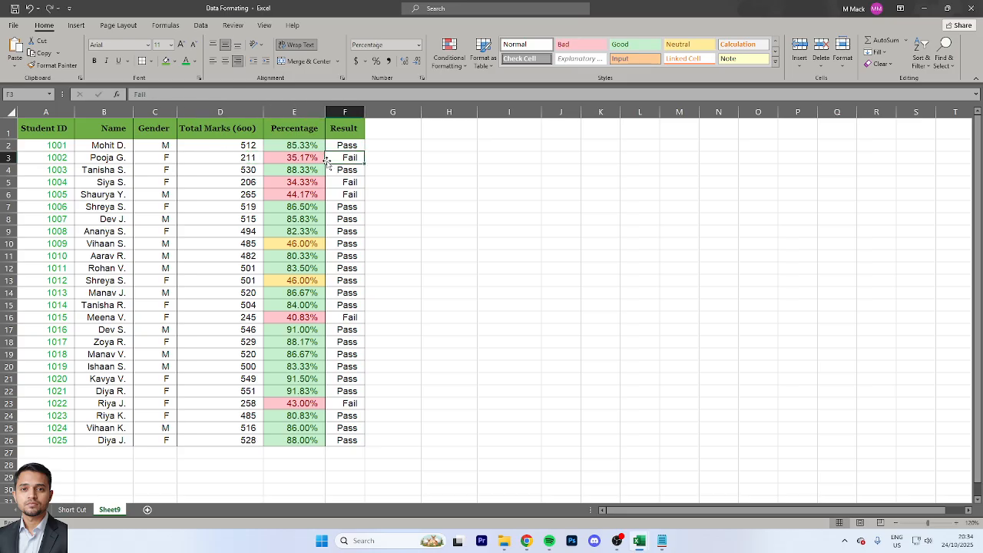
key("Right")
key("Up")
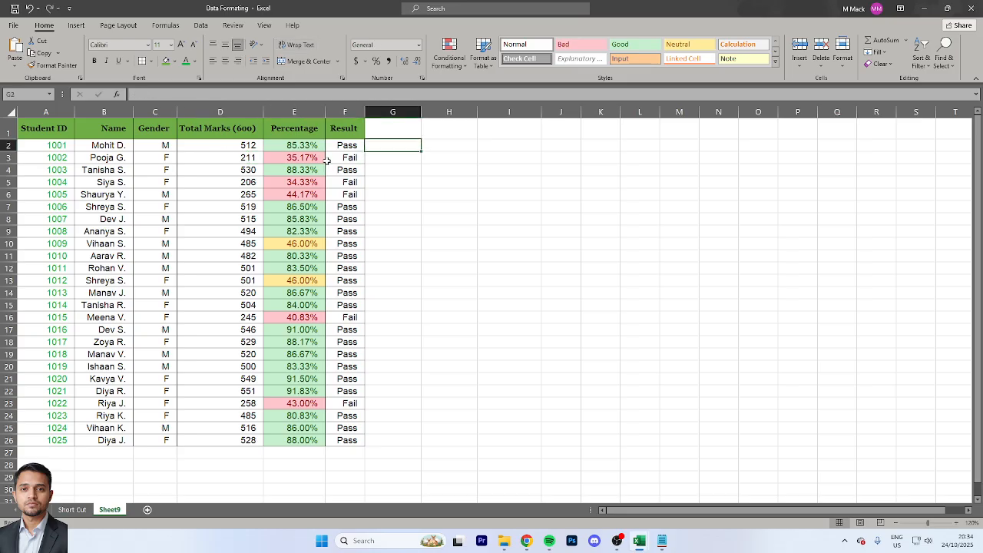
type("=tr")
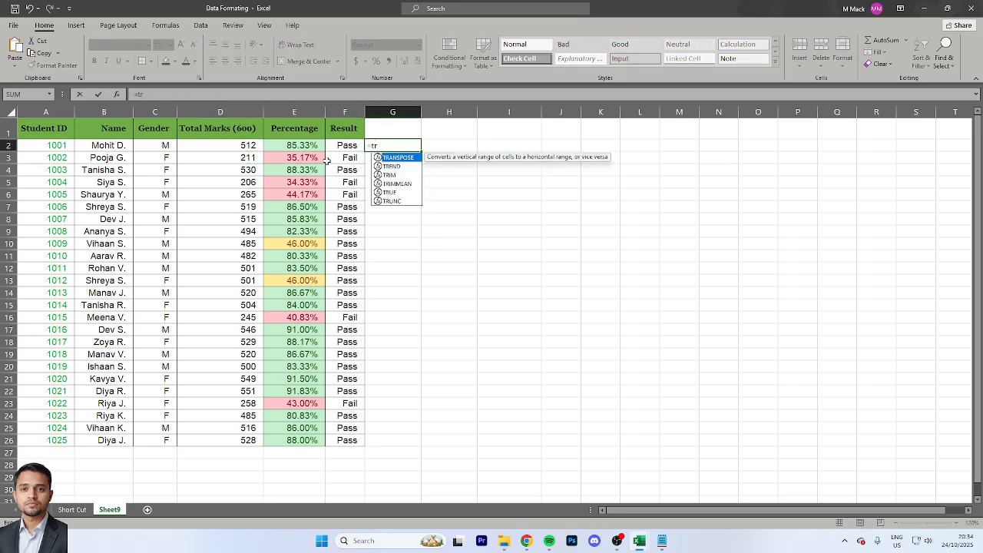
type("im")
key("Tab")
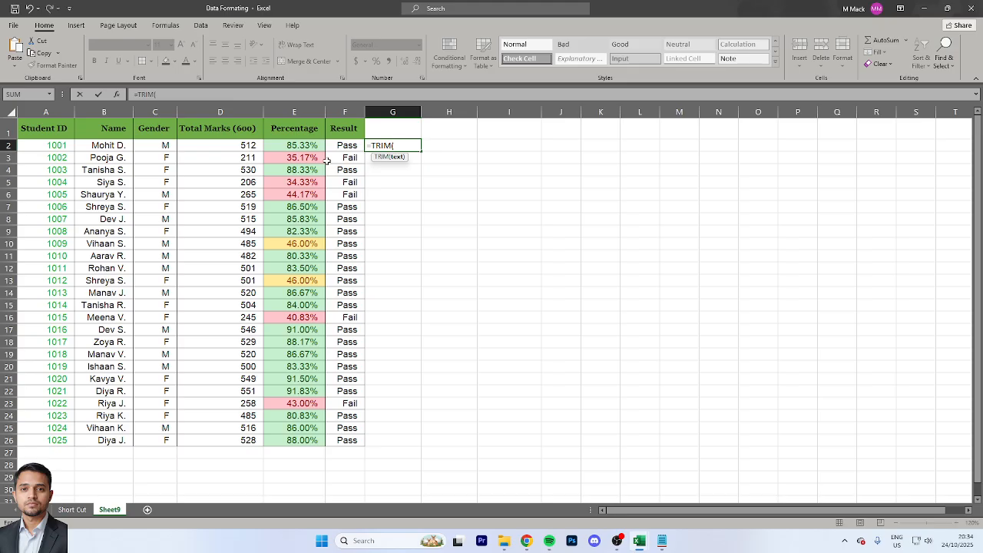
type("cl")
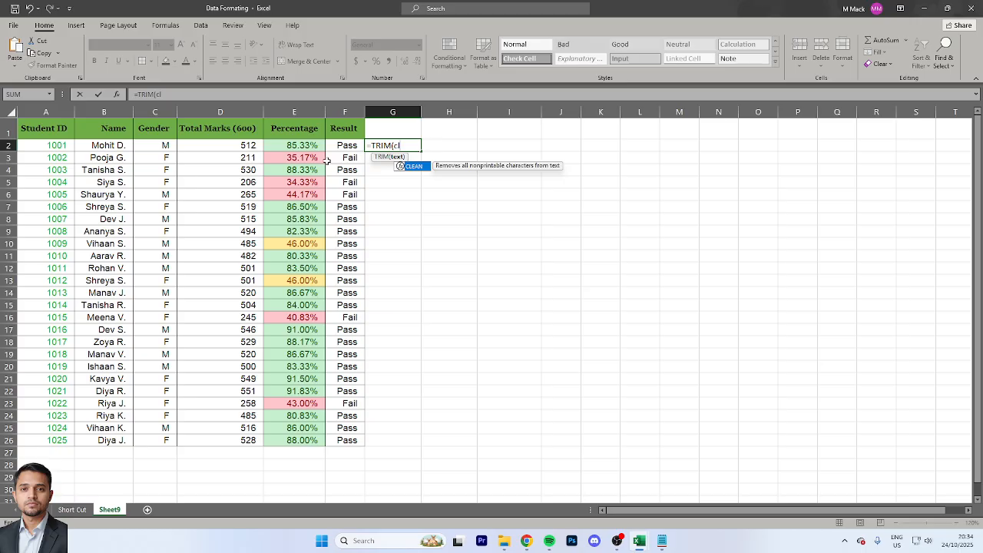
key("Tab")
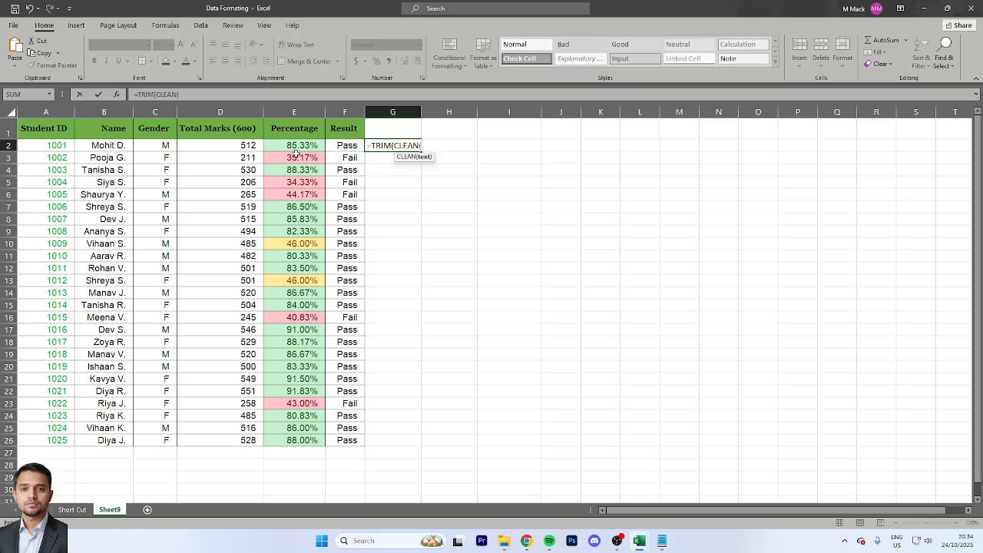
left_click(109, 144)
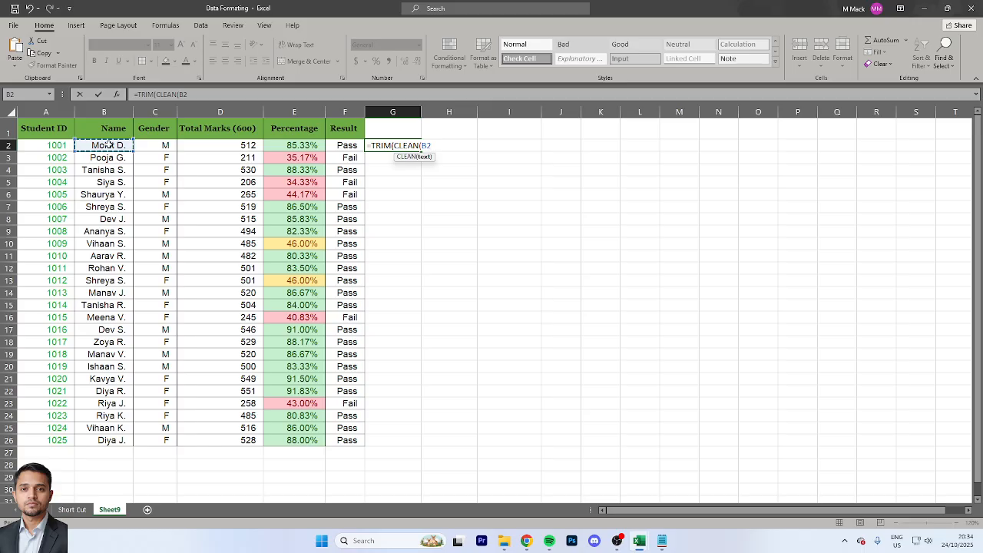
type(")")
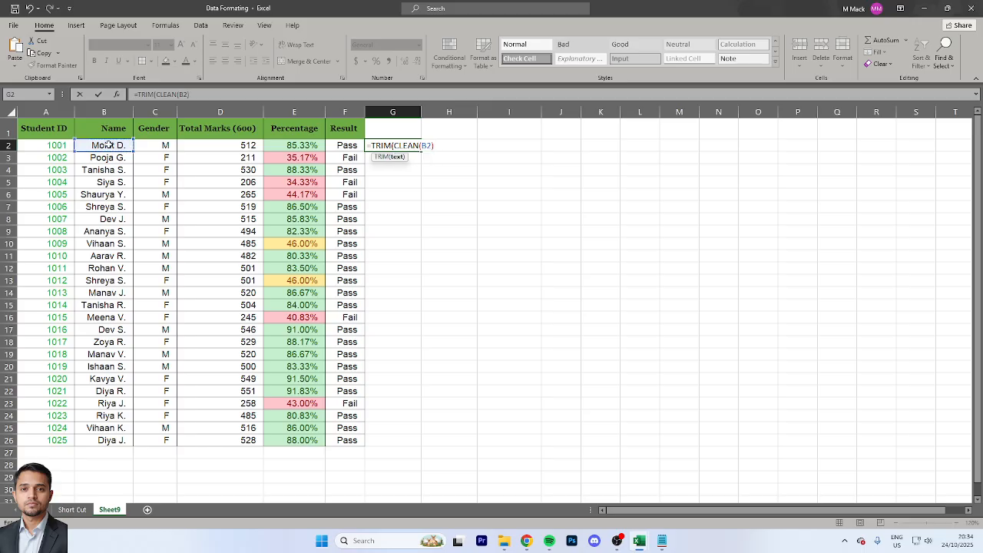
type(")")
key("ctrl+Return")
Copy the TRIM and CLEAN formula from G2 down through G26 so every student row has a cleaned name
key("ctrl+c")
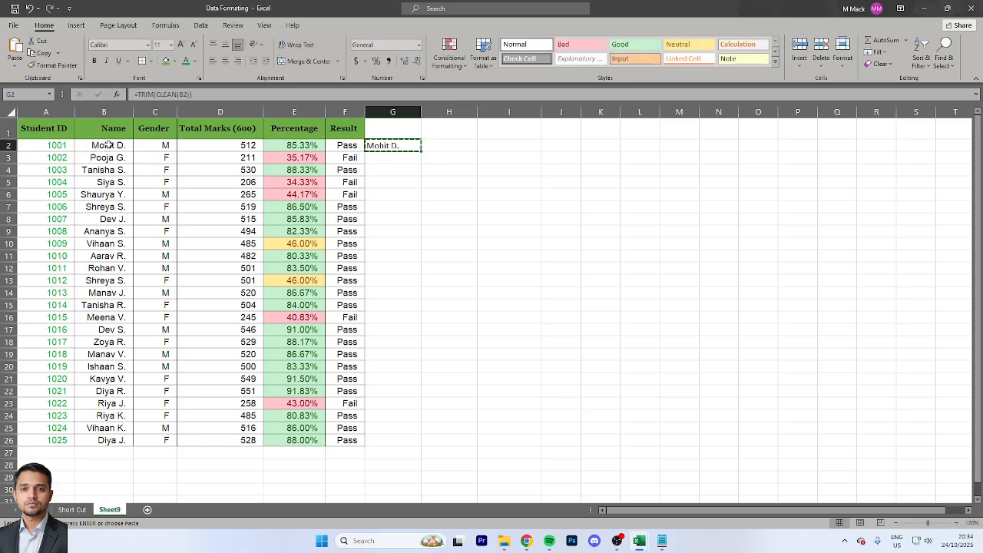
key("Left")
key("ctrl+Down")
key("Right")
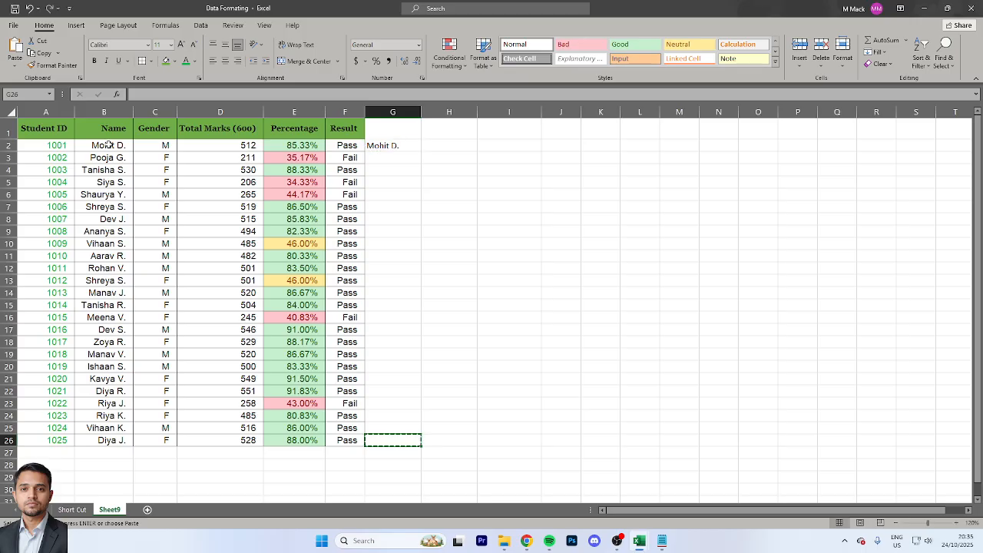
key("ctrl+v")
key("ctrl+Up")
key("ctrl")
key("Escape")
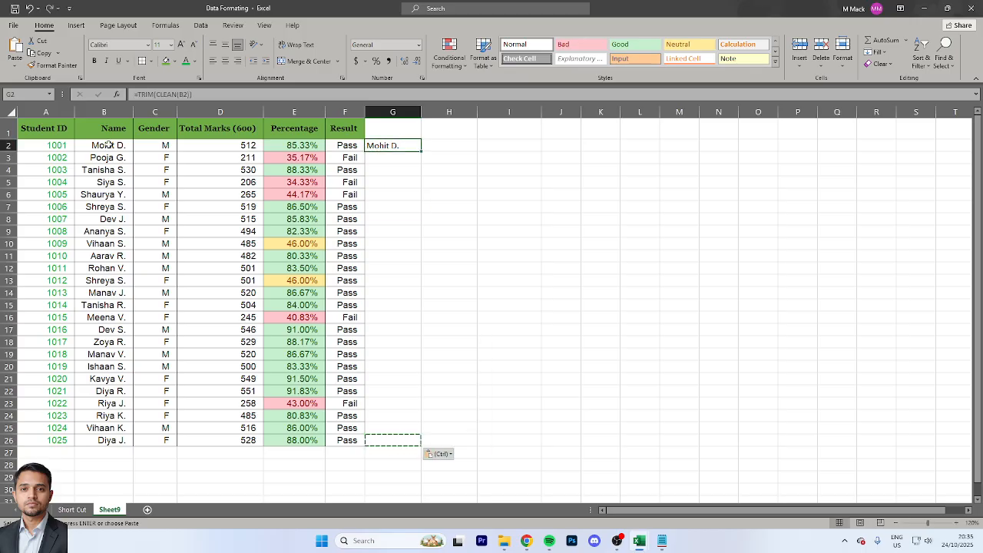
key("ctrl+c")
key("Left")
key("ctrl+Down")
key("Right")
key("ctrl+v")
key("ctrl+c")
key("ctrl+shift+Up")
key("ctrl+v")
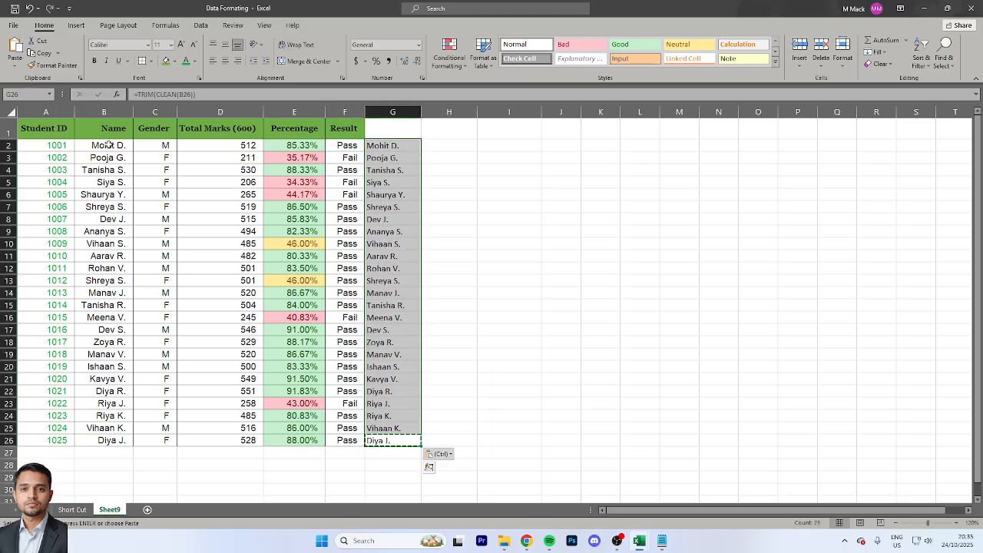
Copy the cleaned name formulas in G2:G26
key("ctrl+Up")
key("ctrl+shift+Down")
key("ctrl+c")
key("Up")
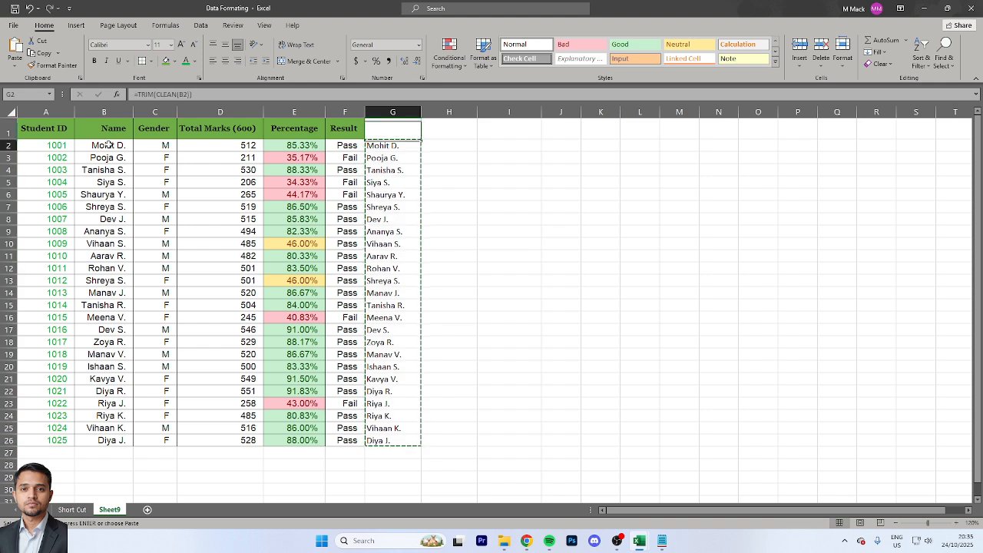
Try a regular paste of the copied formulas over the Name values in B2:B26, and undo it
key("ctrl+shift+Down")
key("ctrl+v")
key("Left")
key("Left")
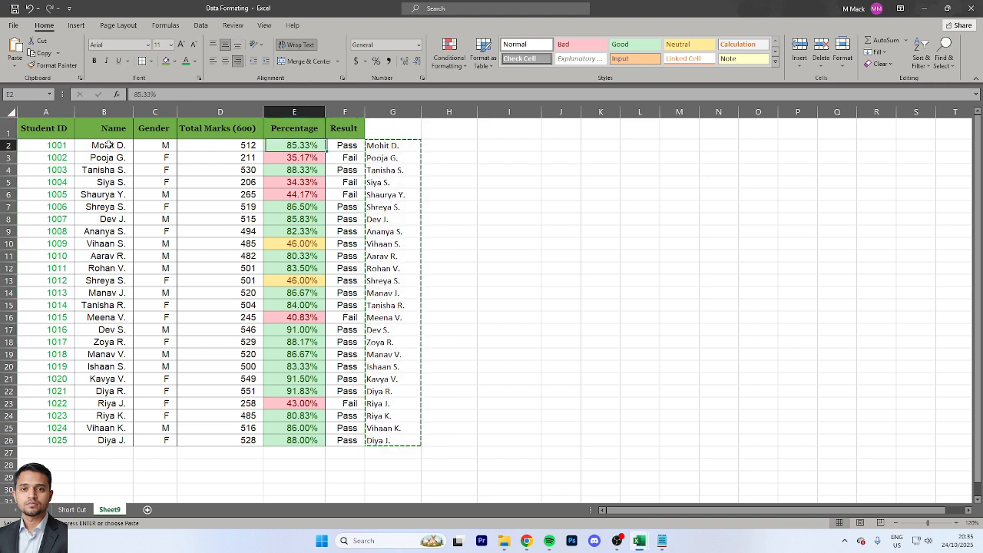
key("Left")
key("Left")
key("Left")
key("Right")
key("Right")
key("Right")
key("Right")
key("Right")
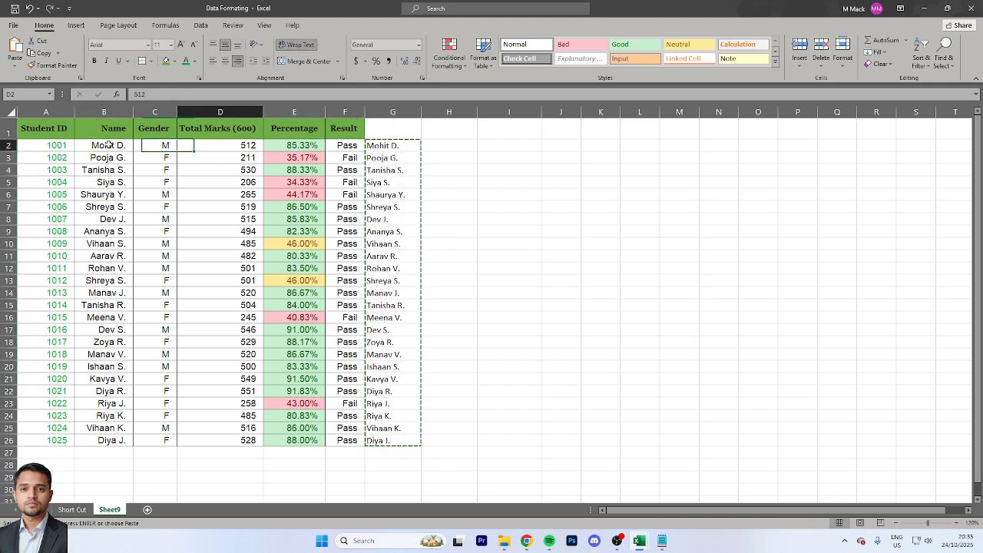
key("ctrl+shift+Down")
key("ctrl+v")
key("Left")
key("Left")
key("Left")
key("Left")
key("Left")
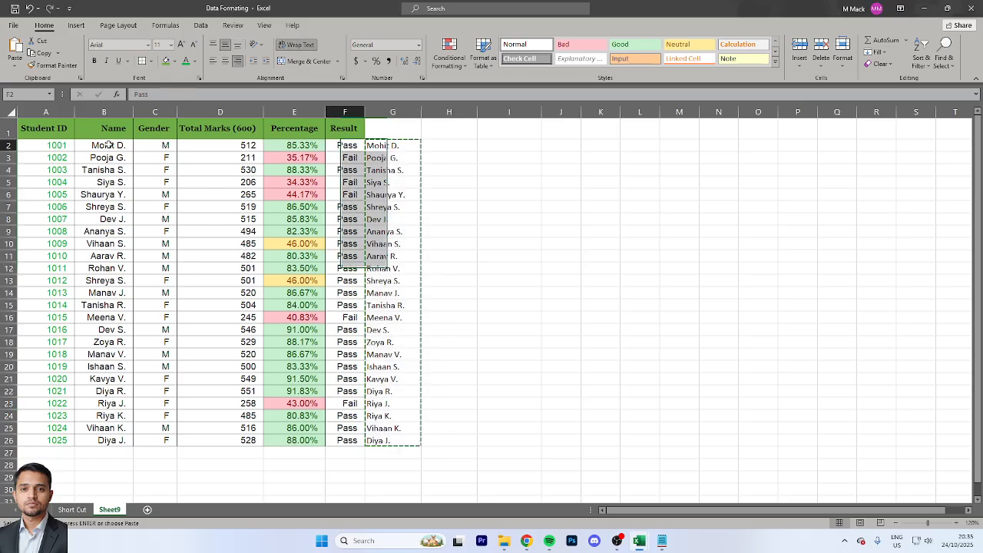
key("ctrl+shift+Down")
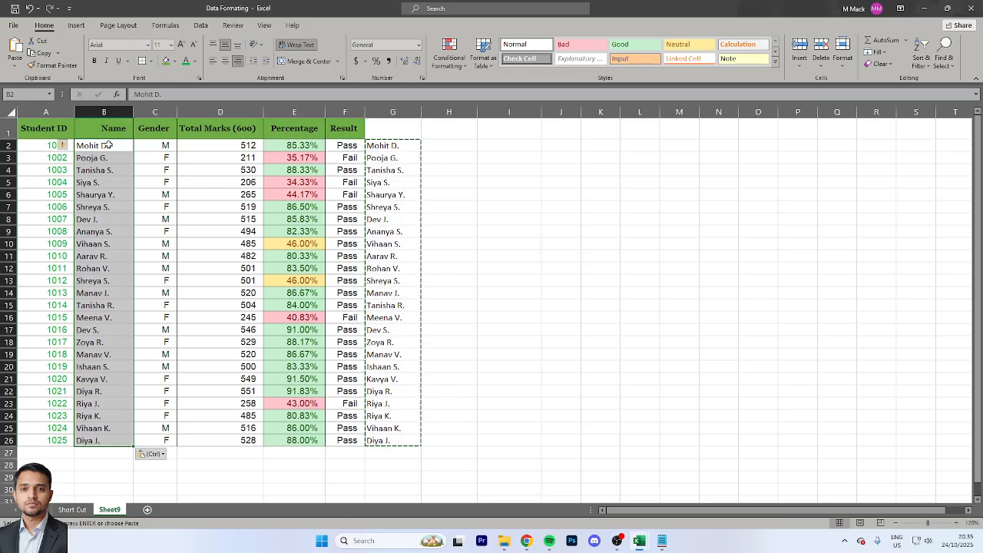
key("ctrl+v")
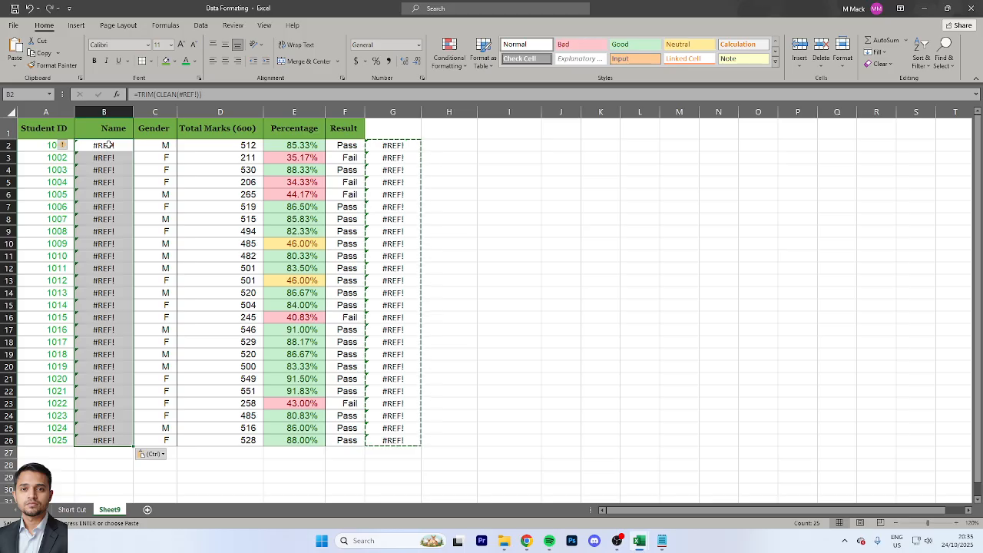
key("ctrl+z")
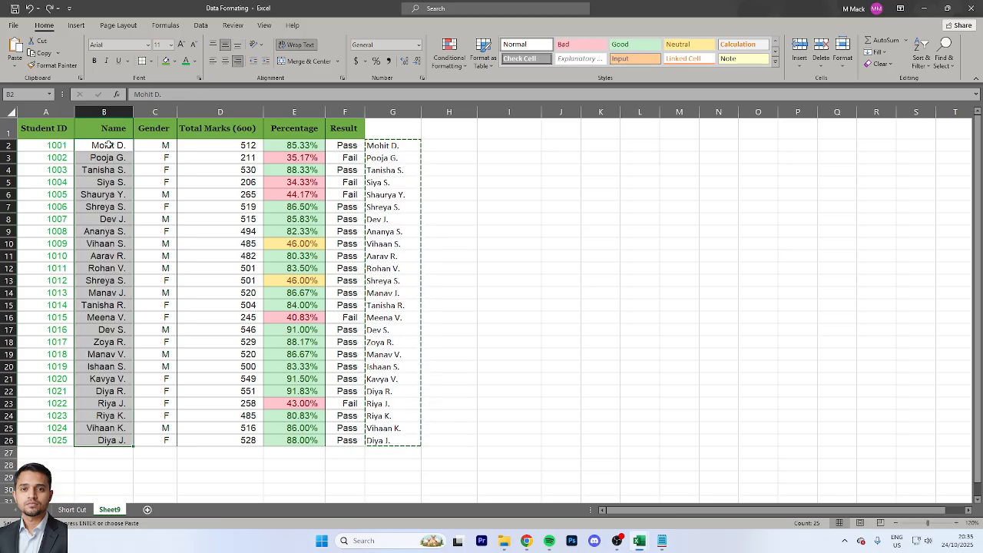
Reselect G2:G26, try once more to paste its formulas over the Name column, and undo that paste
key("ctrl+Right")
key("ctrl+shift+Down")
key("ctrl+q")
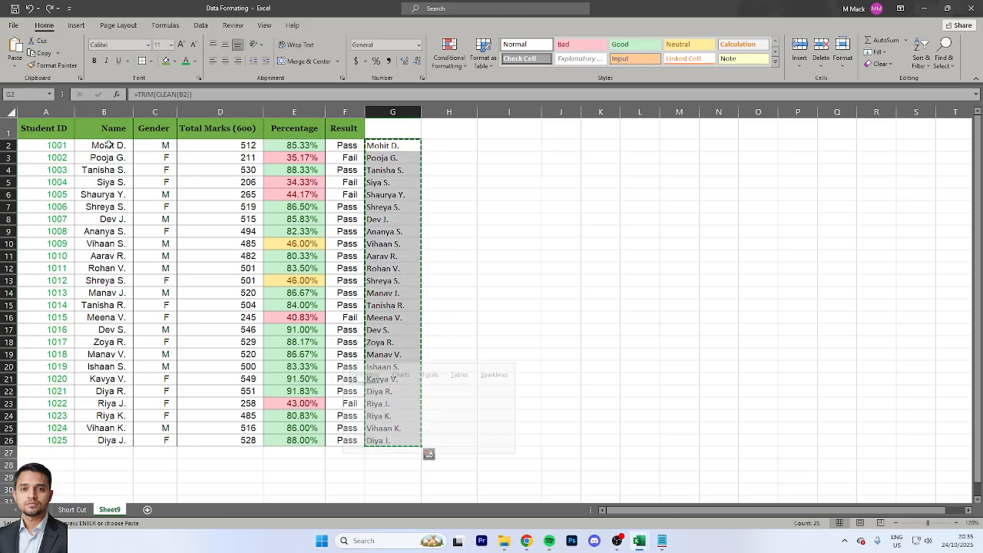
key("Escape")
key("Left")
key("Left")
key("Left")
key("Left")
key("Left")
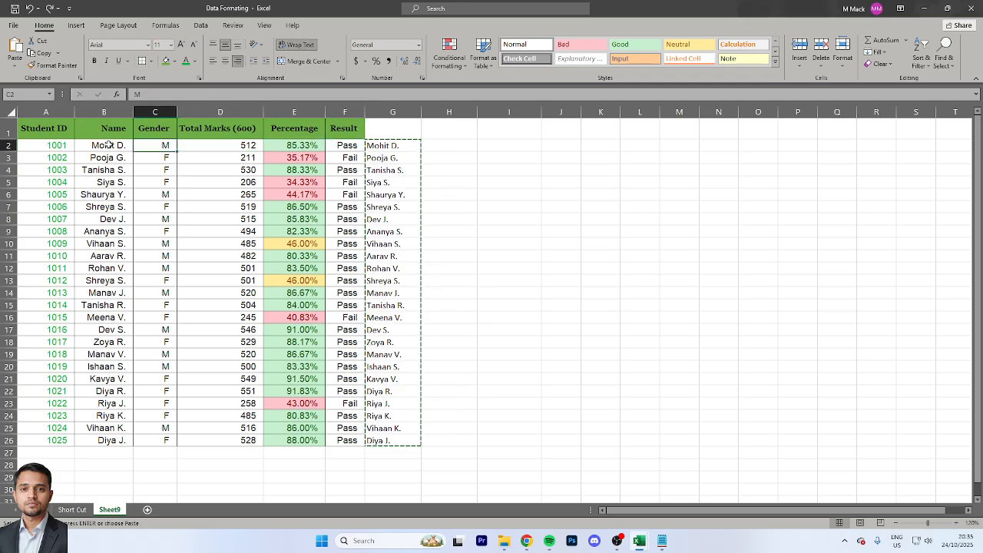
key("ctrl+shift+Down")
key("ctrl+v")
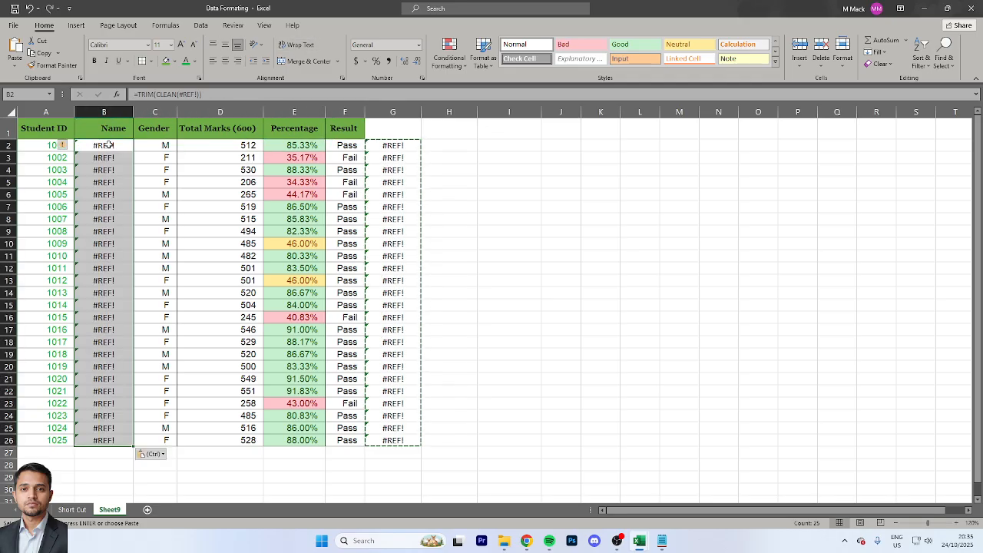
key("Down")
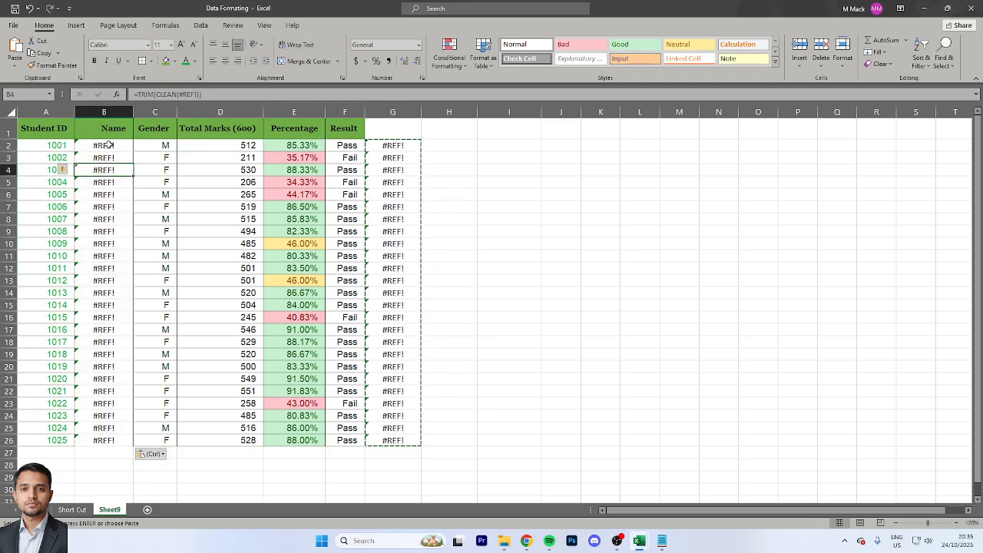
key("ctrl+z")
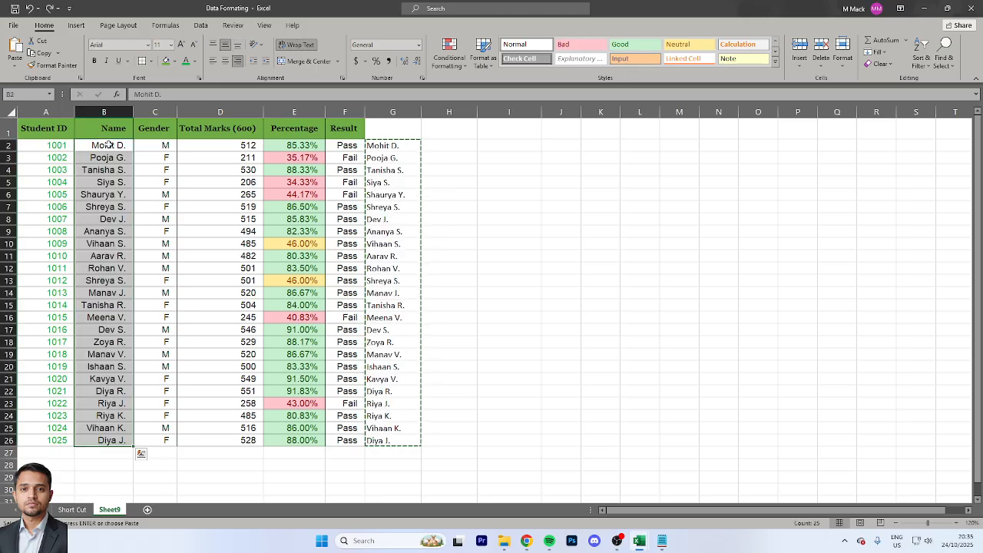
Paste the cleaned names from G2:G26 as values only over the Name column starting at B2
key("Right")
key("Right")
key("Right")
key("Right")
key("Right")
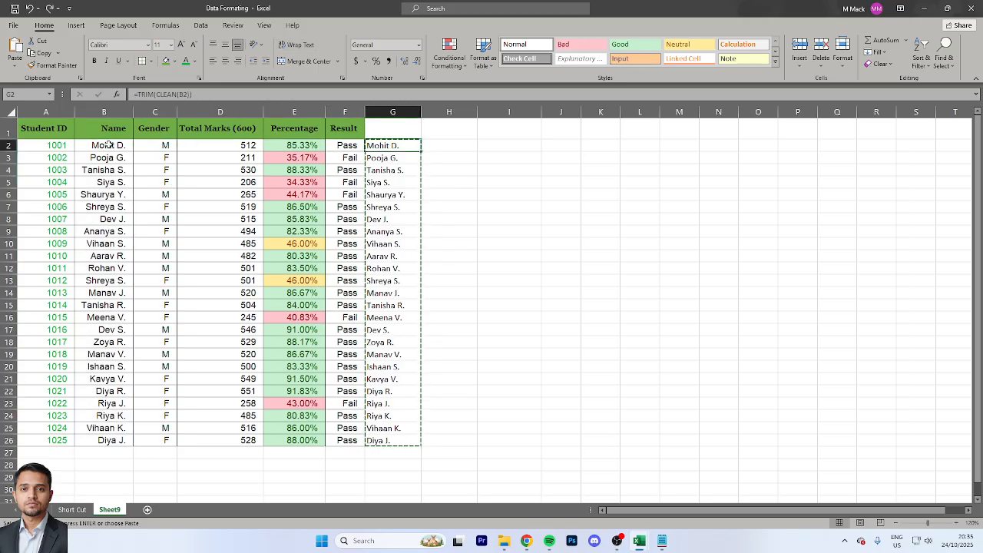
key("ctrl+shift+Down")
key("Left")
key("Left")
key("Left")
key("Left")
key("Left")
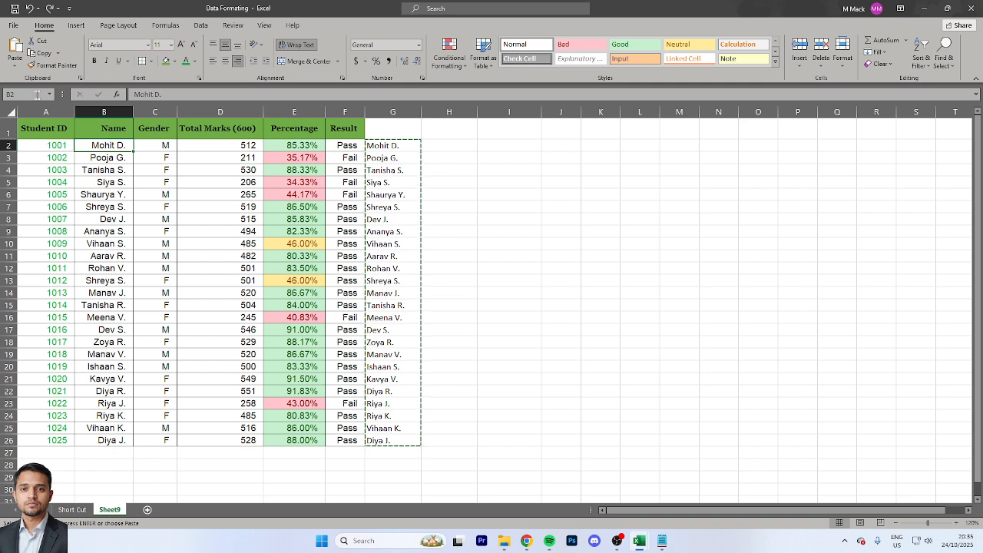
left_click(15, 71)
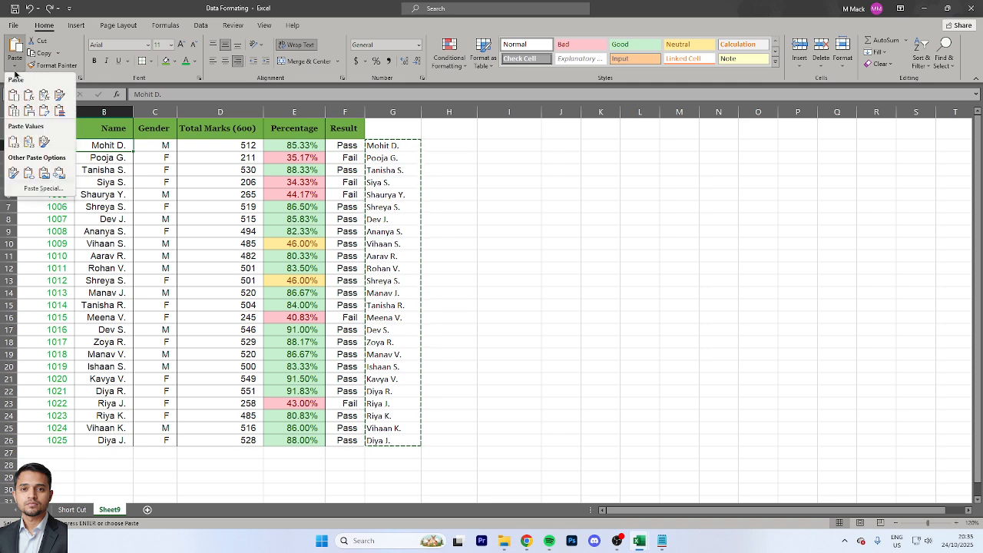
left_click(11, 143)
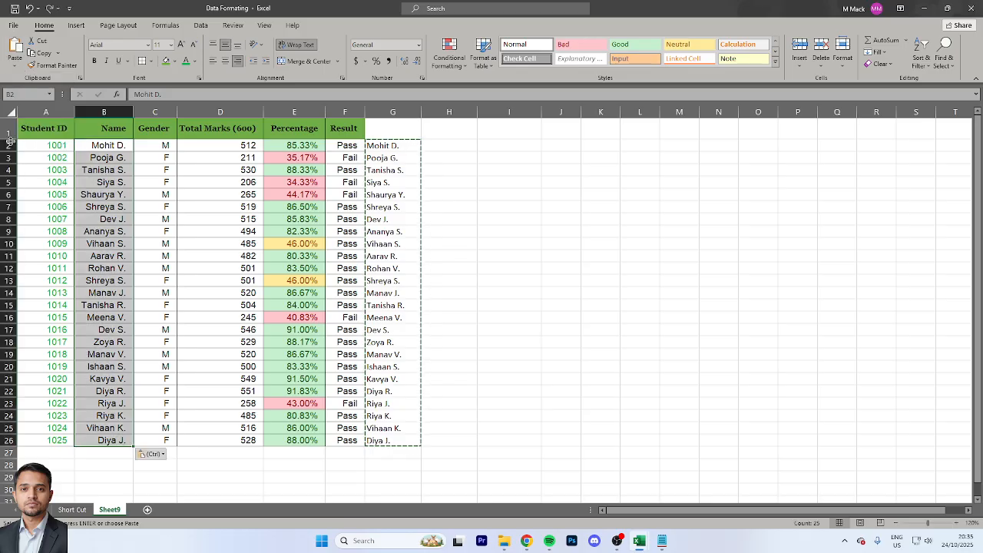
left_click(111, 144)
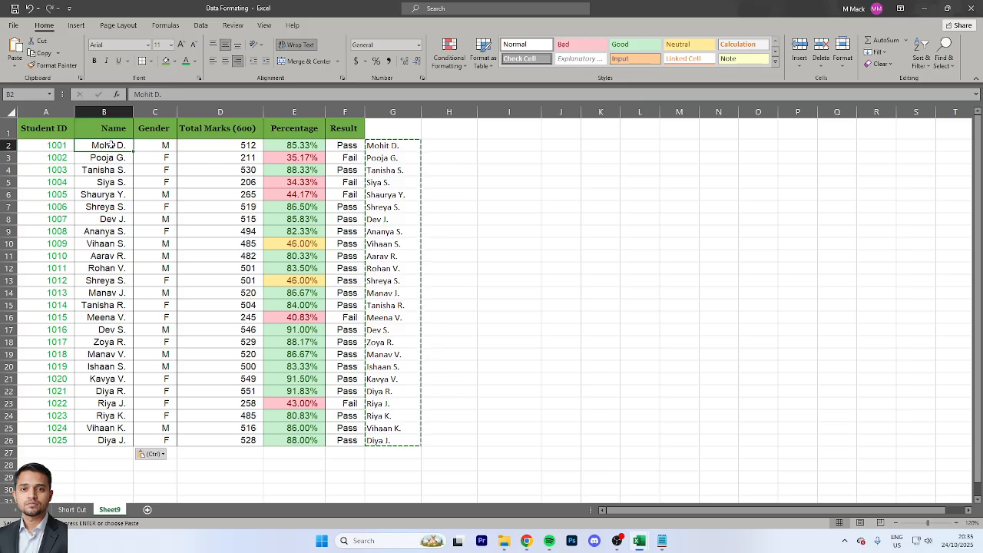
key("Right")
key("Right")
key("Right")
key("Right")
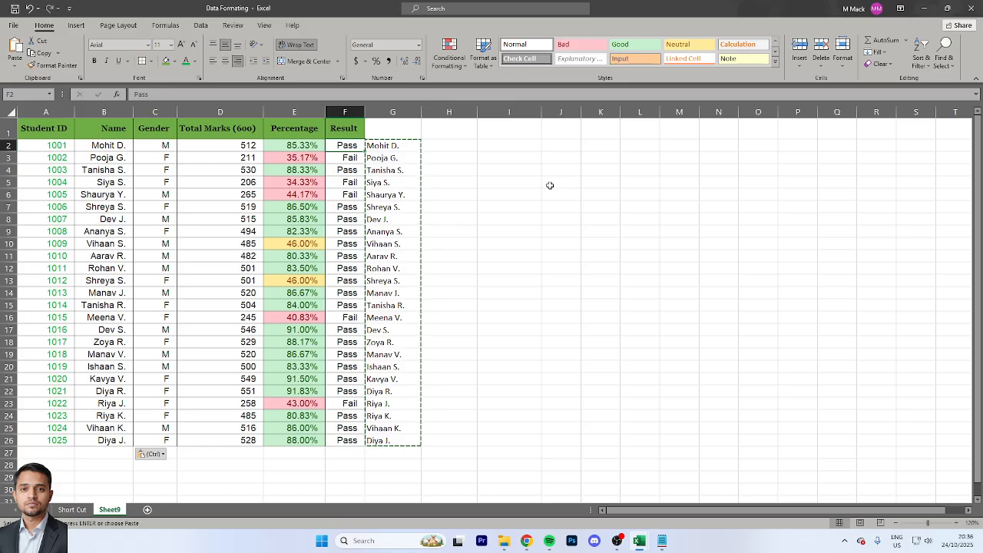
key("Right")
key("Right")
key("Right")
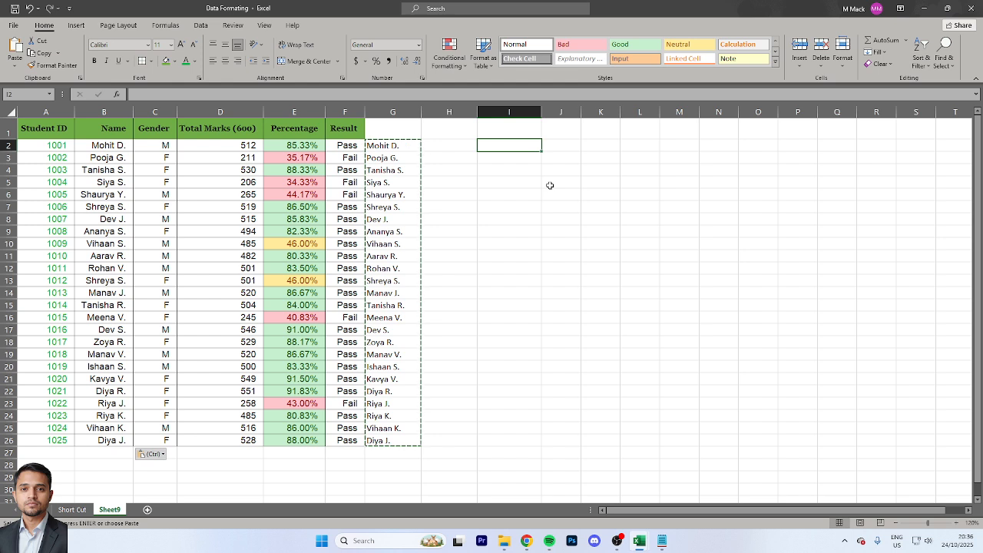
Enter the formula =IF(E2>=80%,"Pass","Fail") in cell H2 to grade the percentage
key("Left")
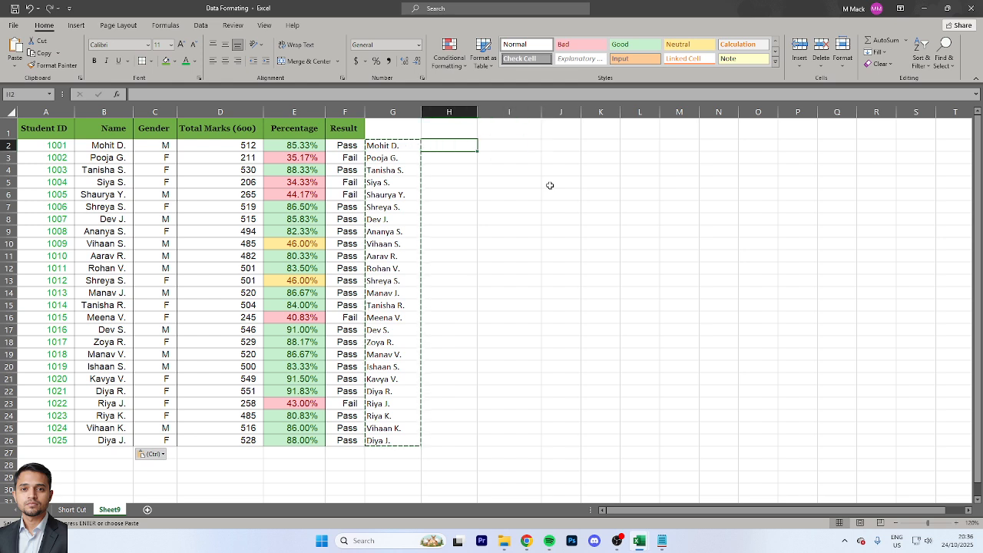
type("=if")
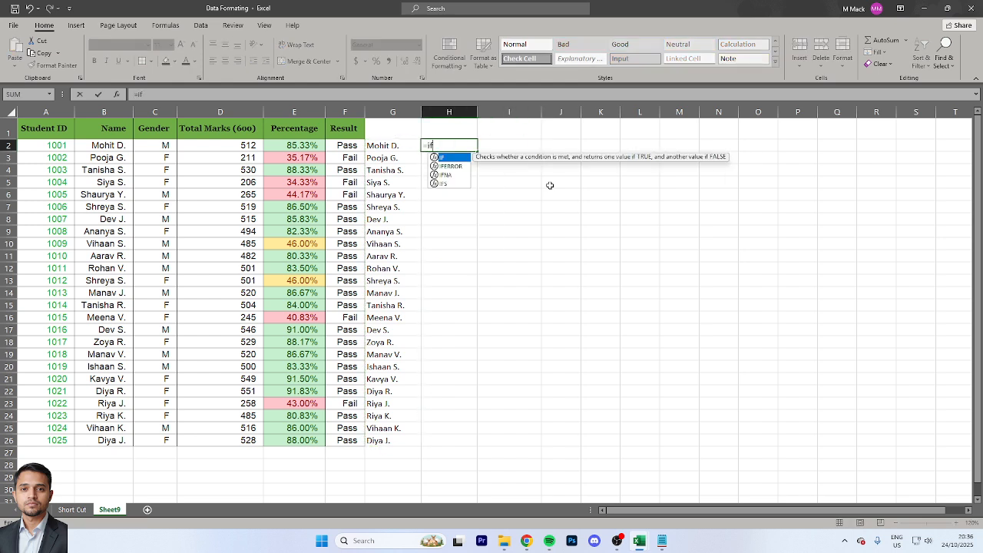
key("Tab")
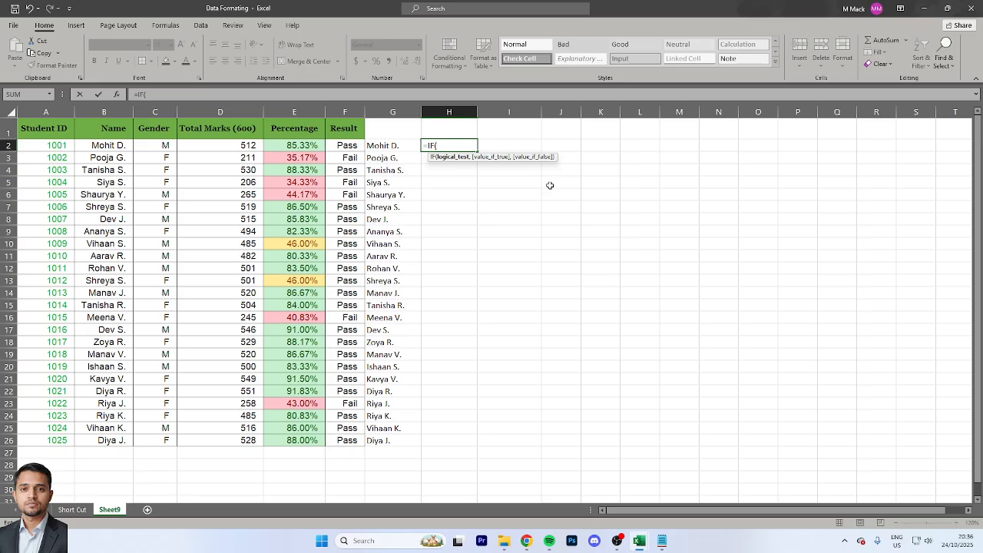
key("Left")
key("Left")
key("Left")
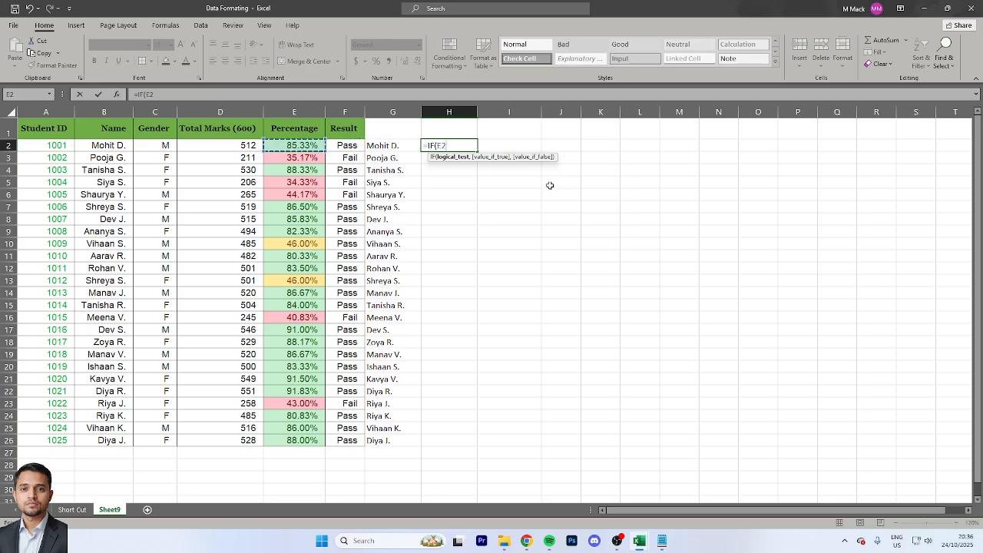
type(">=80")
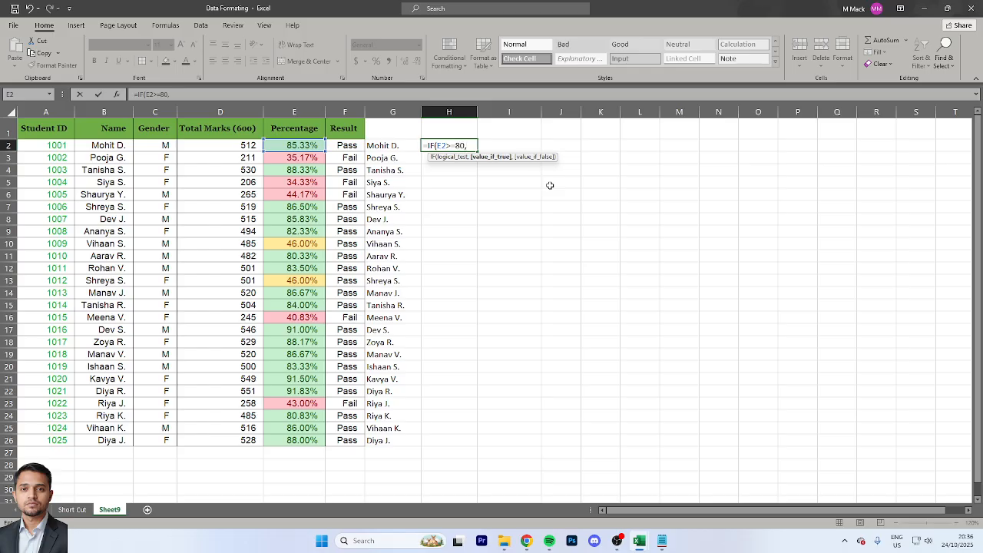
type(".00")
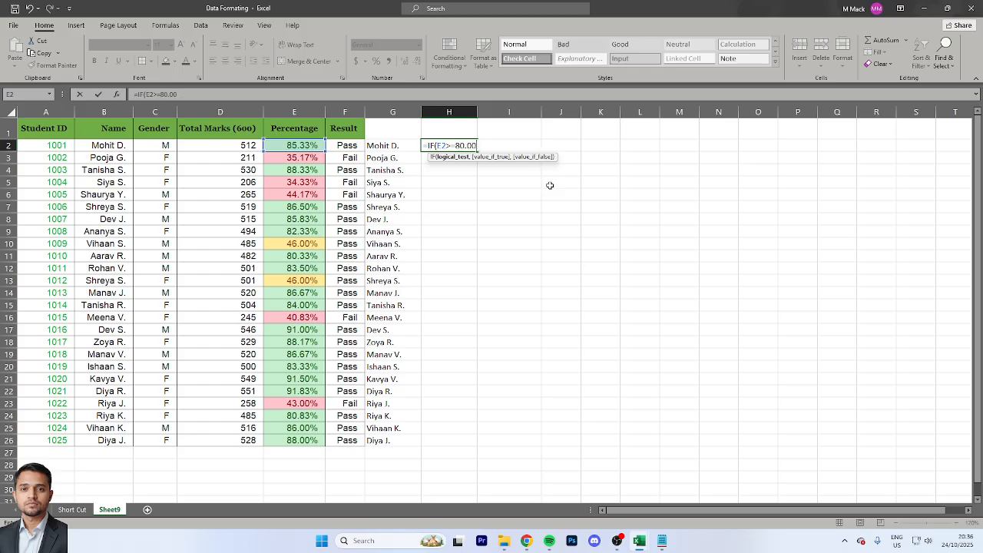
type("%,")
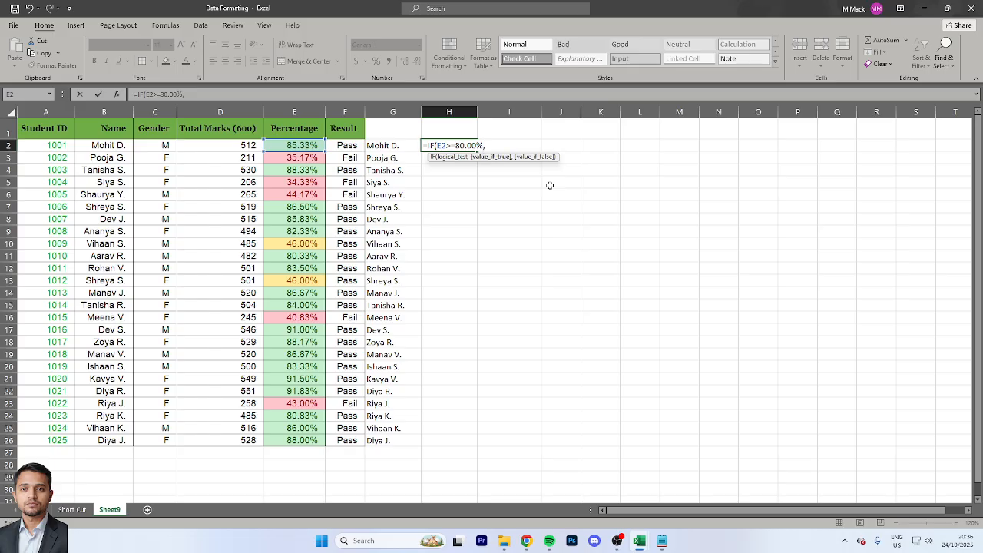
type("\"Pass\",")
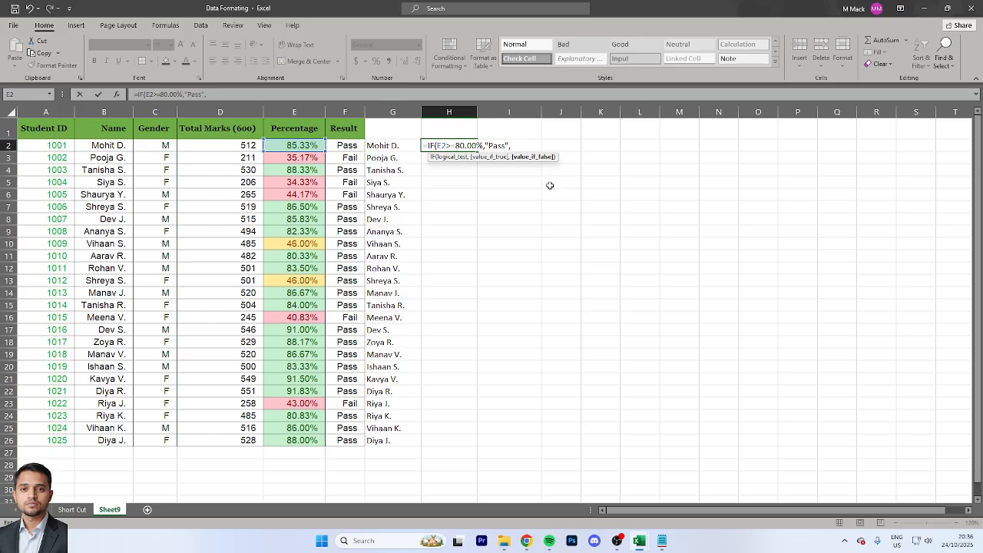
type("\"Fail\"")
key("Return")
key("Up")
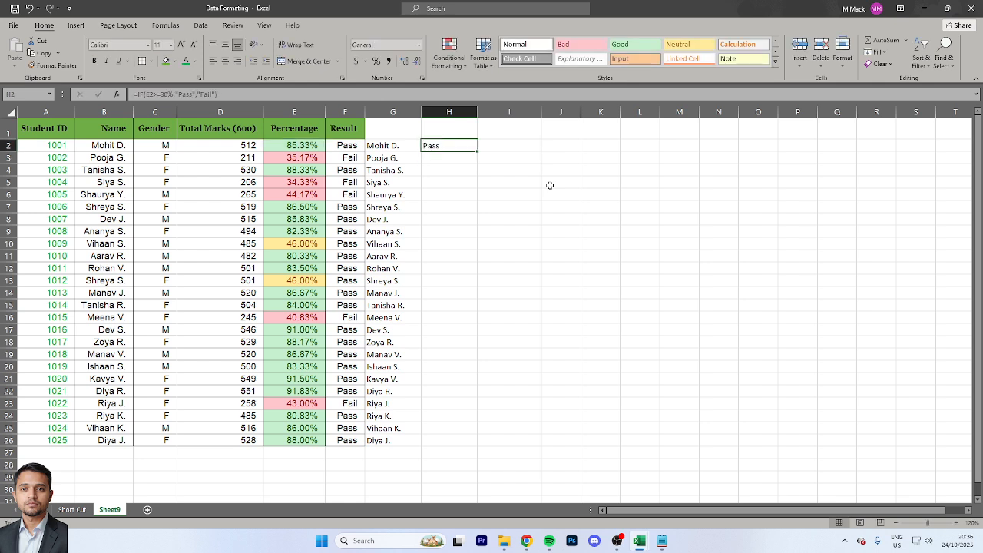
Copy the Pass/Fail formula from H2 down through H26
key("ctrl+c")
key("Left")
key("ctrl+Down")
key("Right")
key("ctrl+v")
key("ctrl+shift+Up")
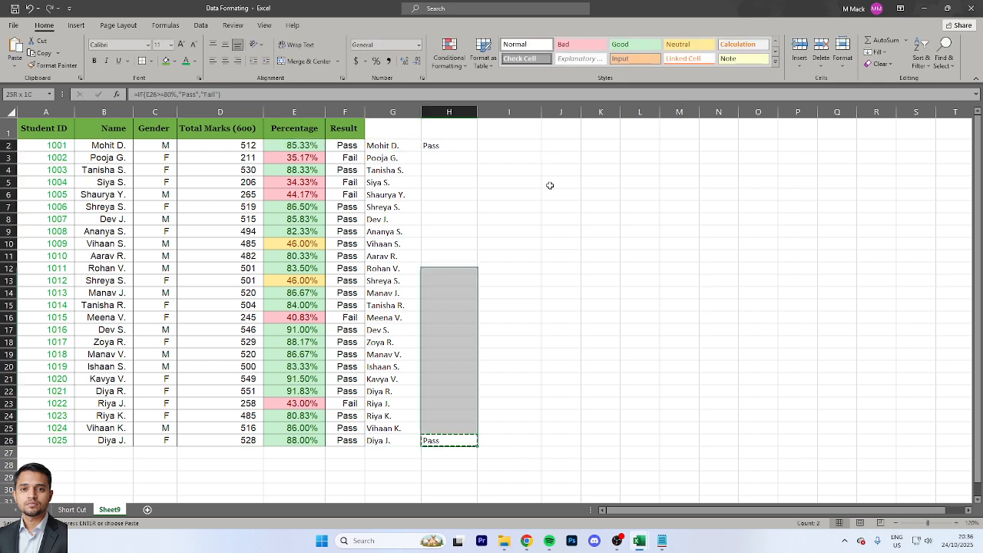
key("ctrl+v")
key("Down")
key("Up")
key("Down")
key("ctrl+Up")
key("ctrl+Up")
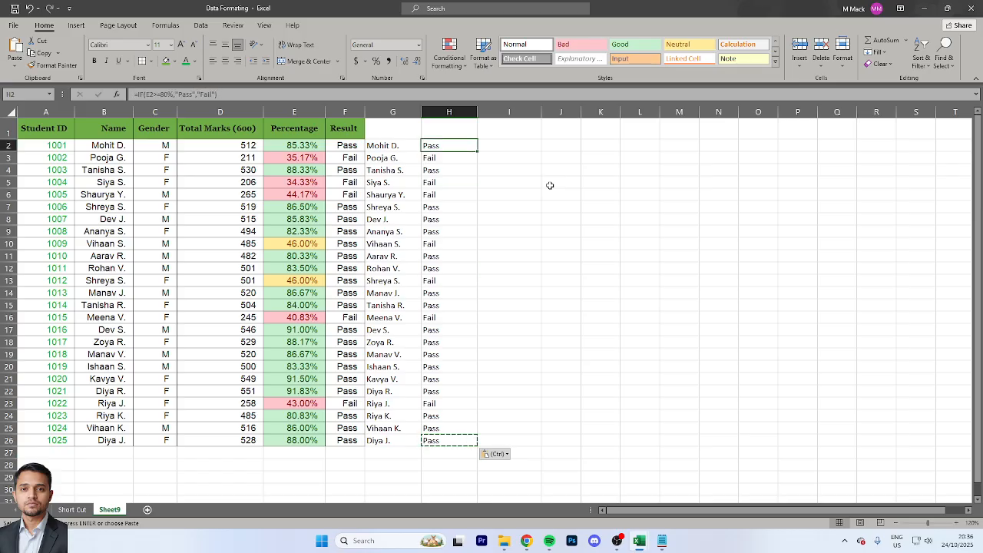
Delete the trial Pass/Fail formulas in H2:H26
key("Down")
key("Down")
key("Up")
key("Left")
key("Left")
key("Left")
key("Right")
key("Right")
key("Right")
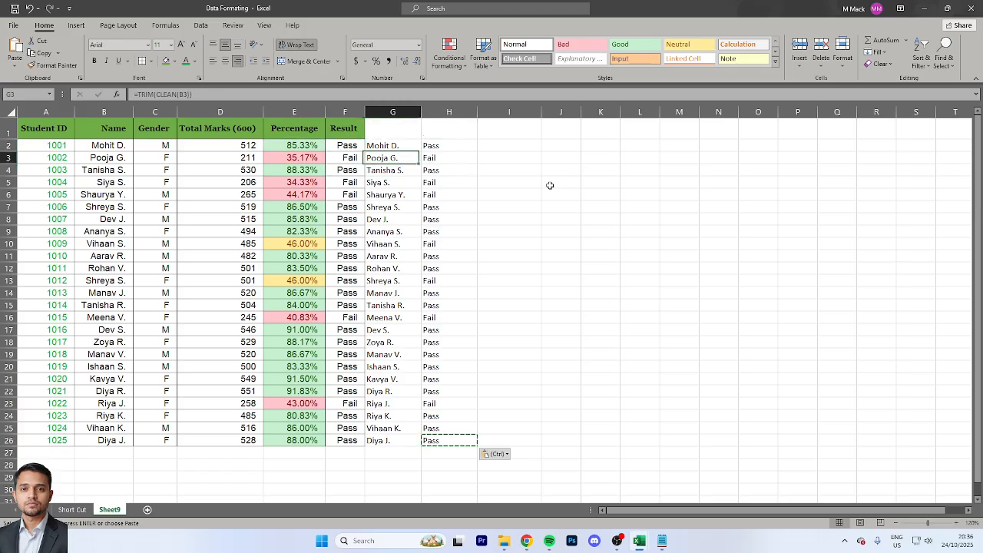
key("Up")
key("ctrl+shift+Down")
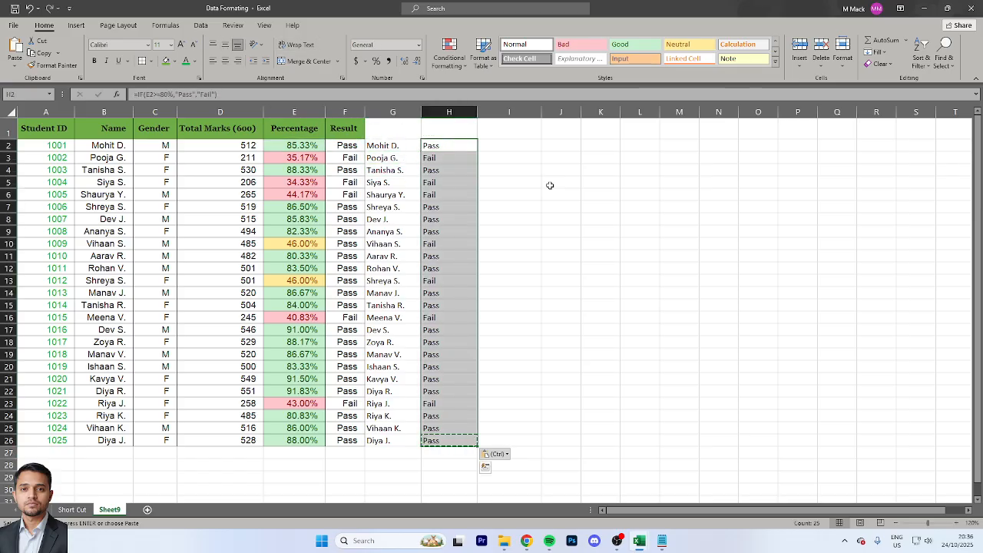
key("Delete")
Copy the whole formatted student table A1:F26, including its header row
key("Left")
key("Left")
key("Left")
key("Left")
key("Up")
key("Left")
key("Left")
key("Left")
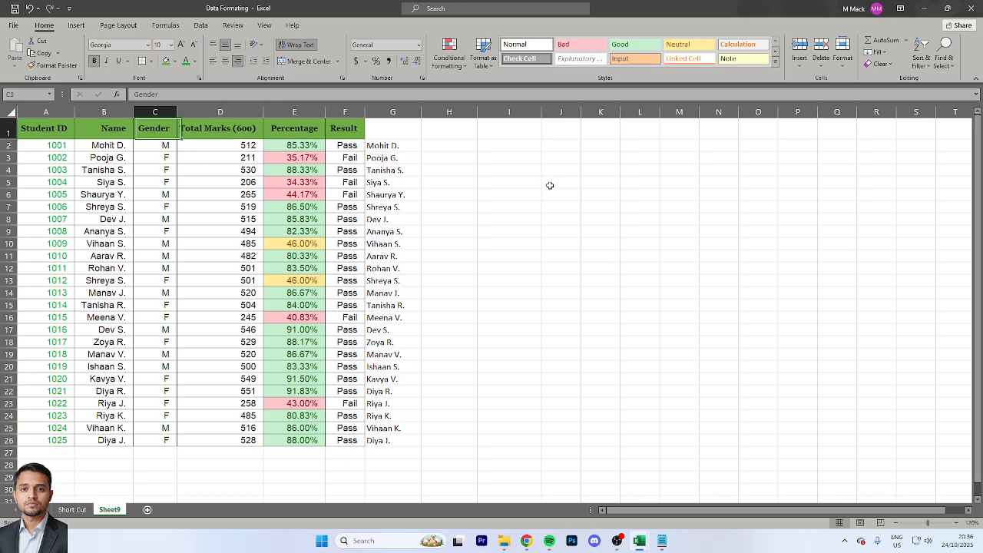
key("ctrl+shift+Down")
key("ctrl+shift+Right")
key("ctrl+c")
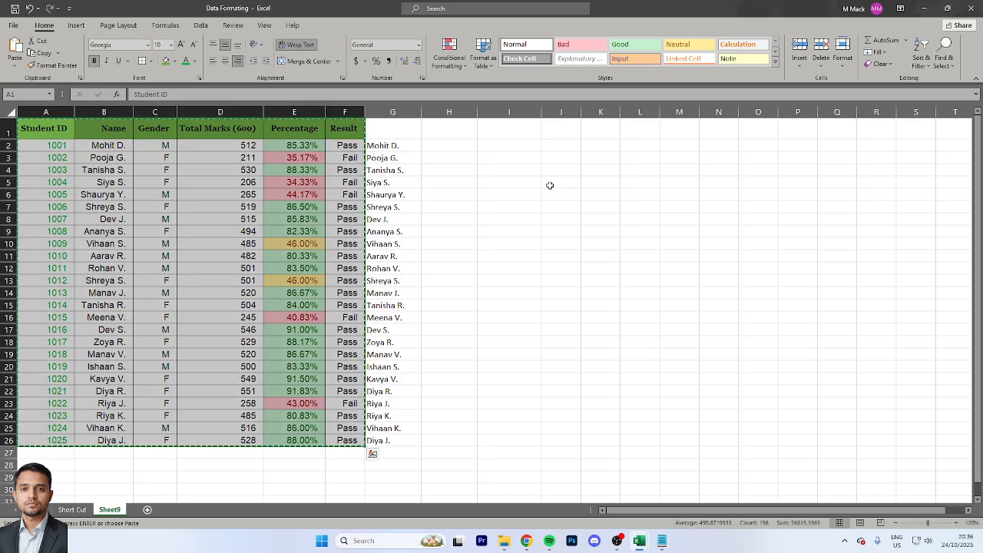
key("Right")
key("Right")
key("Right")
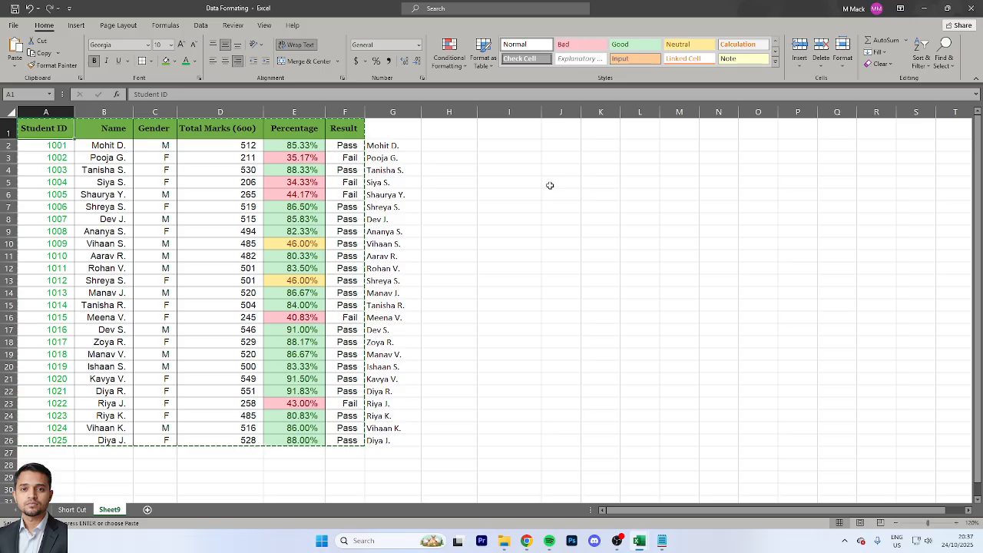
key("ctrl+v")
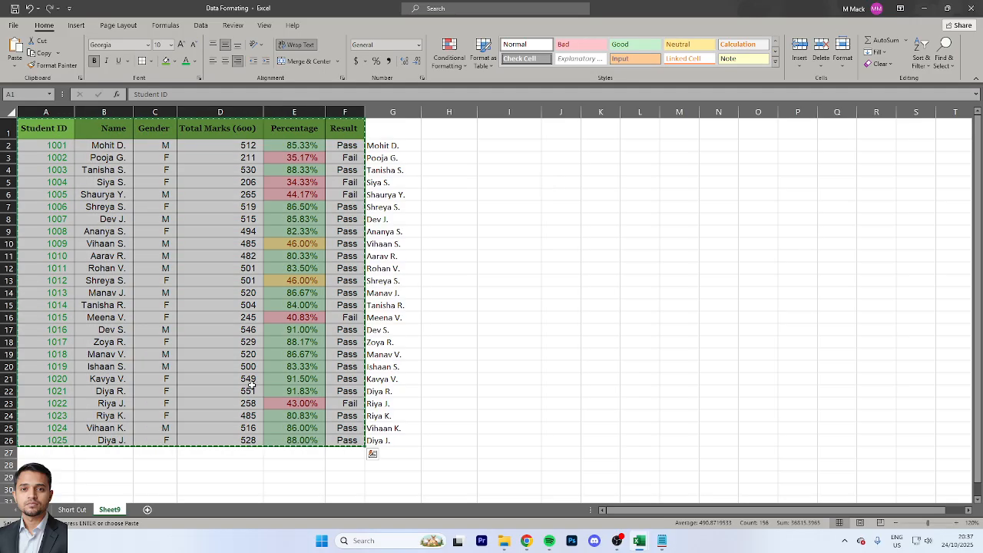
Add a new worksheet, try a regular paste of the copied table at A1, and undo the paste
left_click(149, 511)
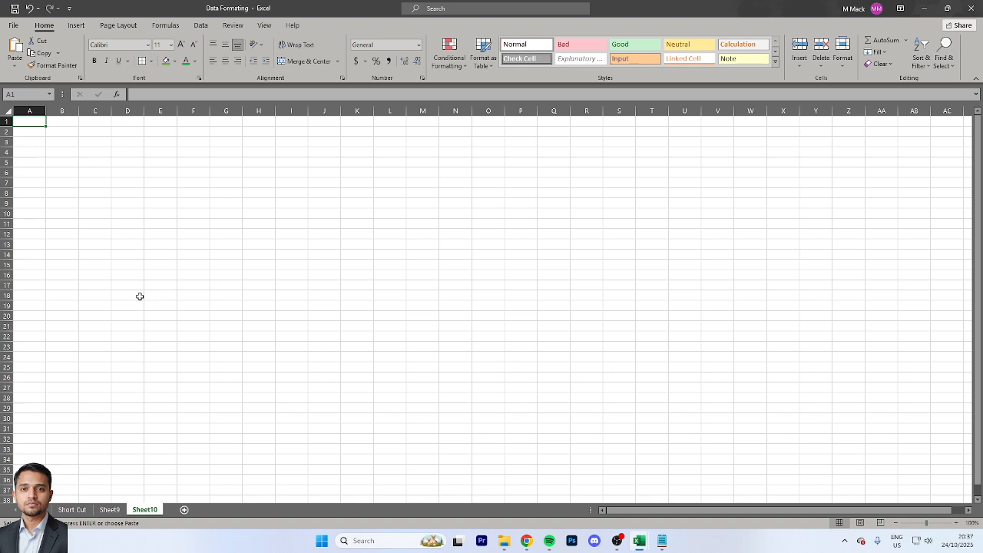
key("ctrl+v")
key("ctrl+z")
key("alt")
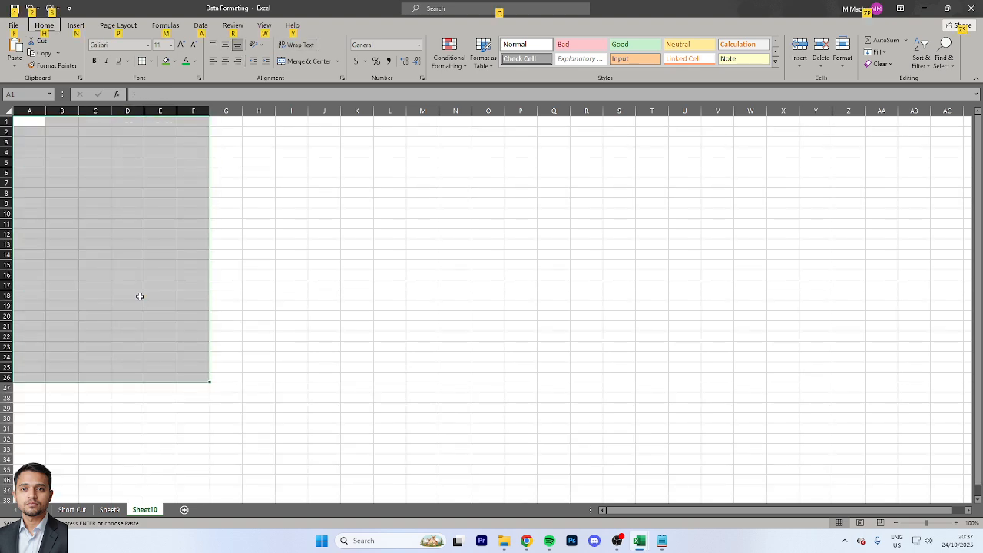
key("h")
key("v")
key("s")
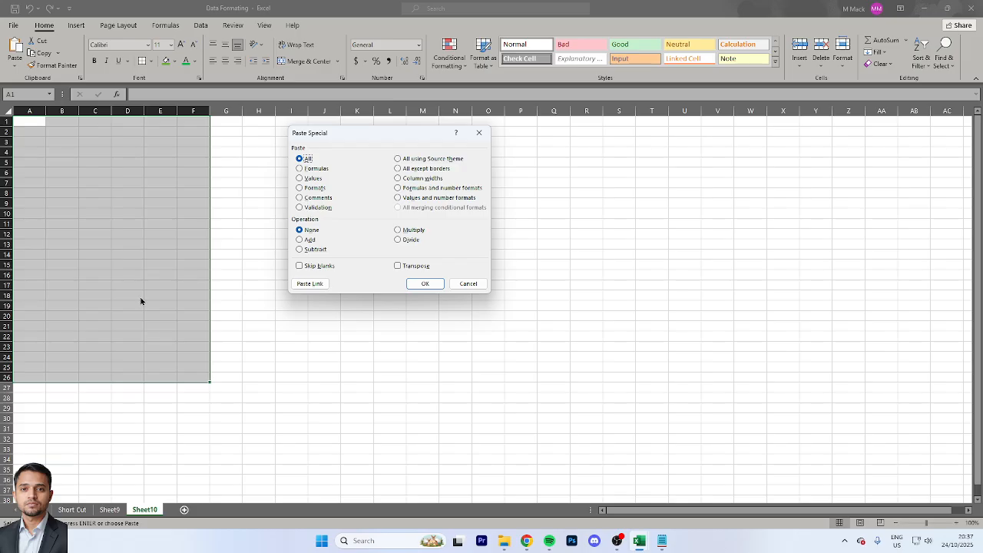
key("Escape")
key("Up")
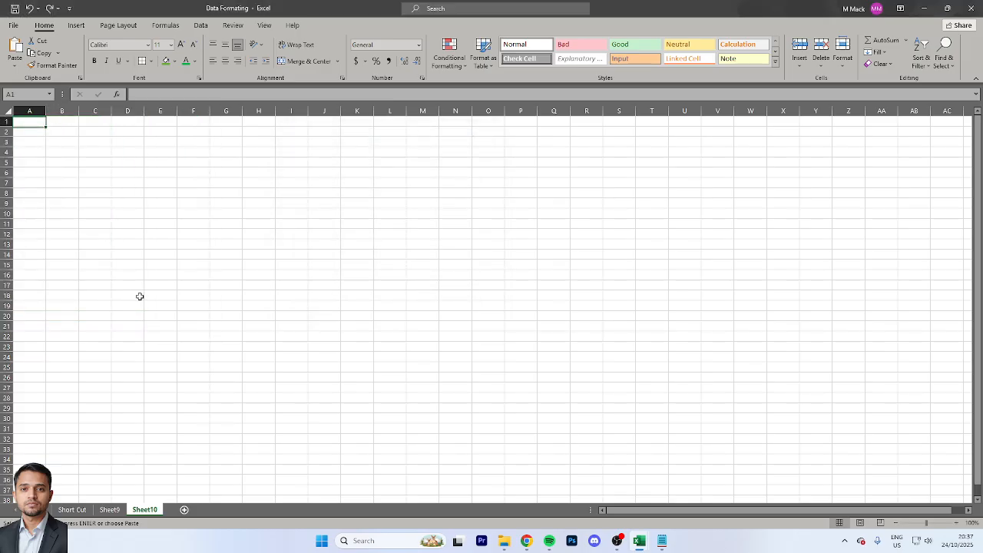
Paste the copied student table as values only at A1 of the new worksheet
key("alt")
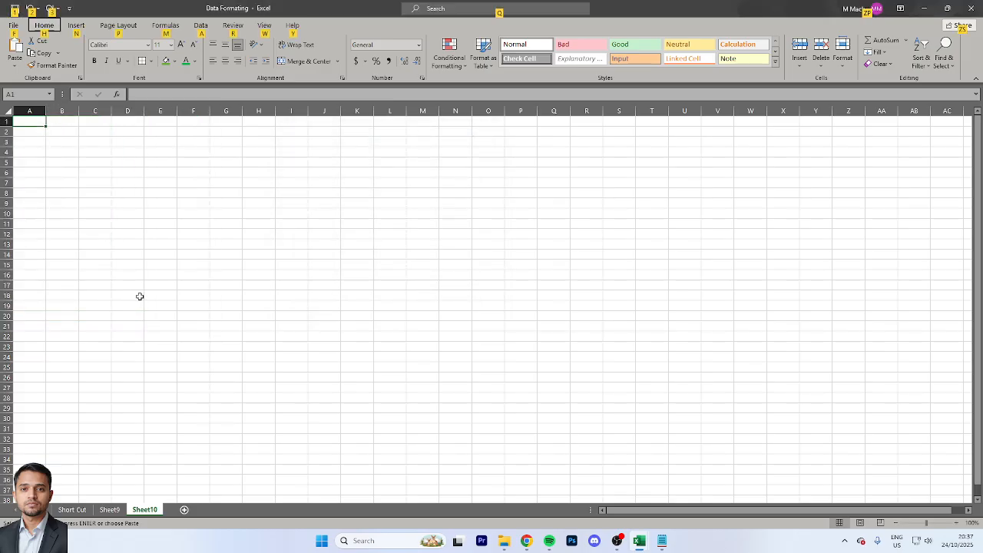
key("h")
key("v")
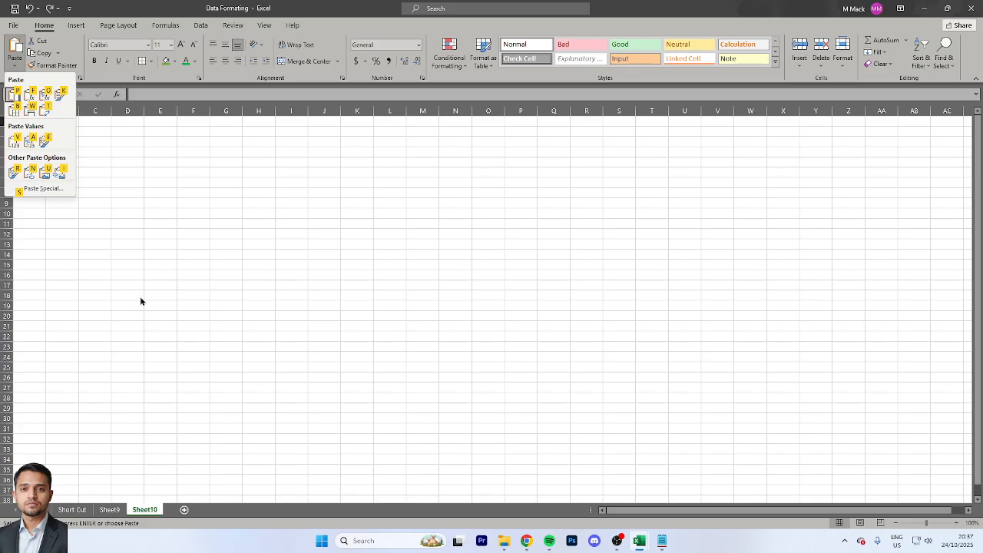
key("p")
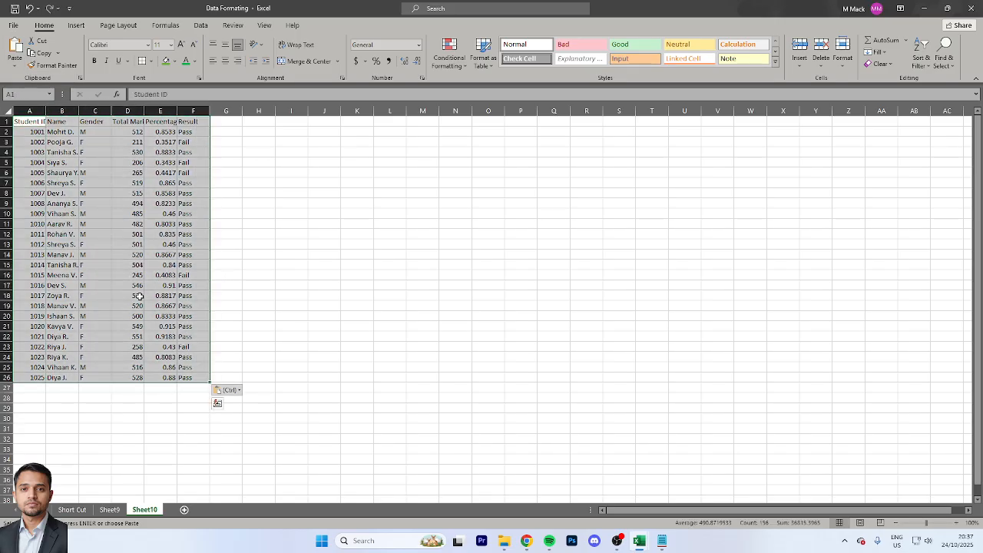
key("alt")
key("h")
key("Escape")
key("Escape")
key("Escape")
Try AutoFit Column Width on the pasted table A1:F26 and undo it
key("ctrl+Home")
key("ctrl+shift+Down")
key("ctrl+shift+Right")
key("alt")
key("h")
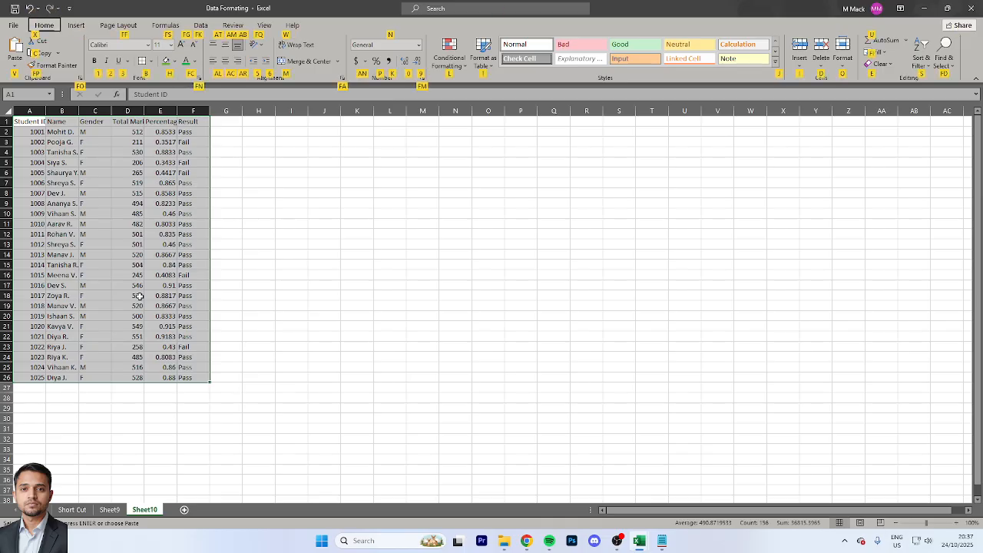
key("o")
key("i")
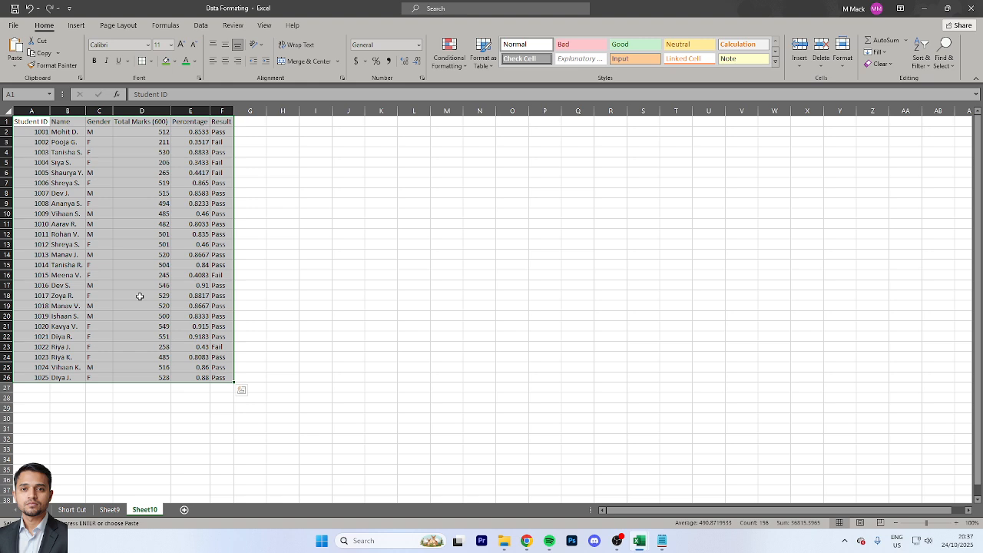
key("ctrl+z")
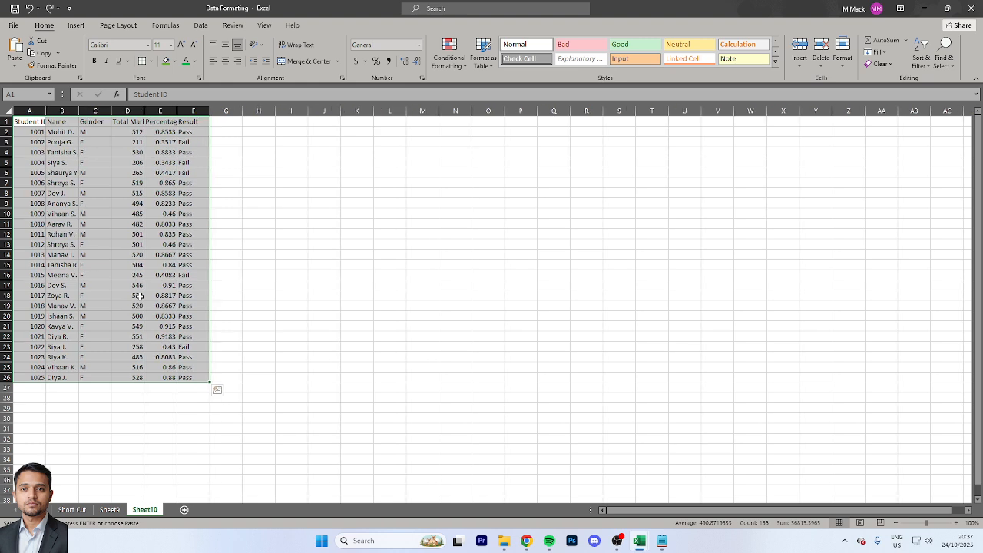
Select A1:F26 again and autofit its column widths to the contents
key("Down")
key("Up")
key("ctrl+shift+Down")
key("ctrl+shift+Right")
key("alt")
key("h")
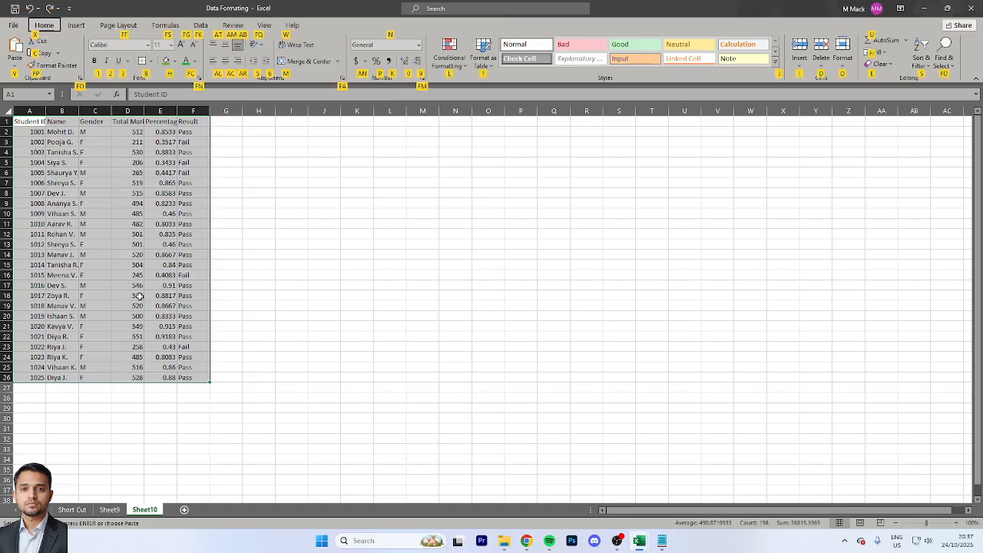
key("o")
key("i")
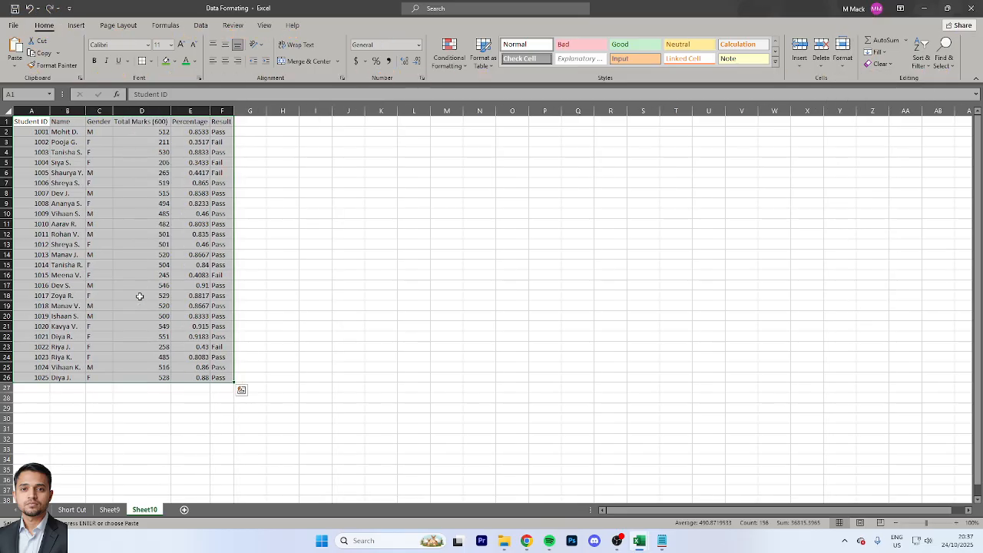
Format A1:F26 as a table with a header row, using the dark blue table style
key("Down")
key("Up")
key("ctrl+shift+Right")
key("ctrl+shift+Down")
left_click(484, 55)
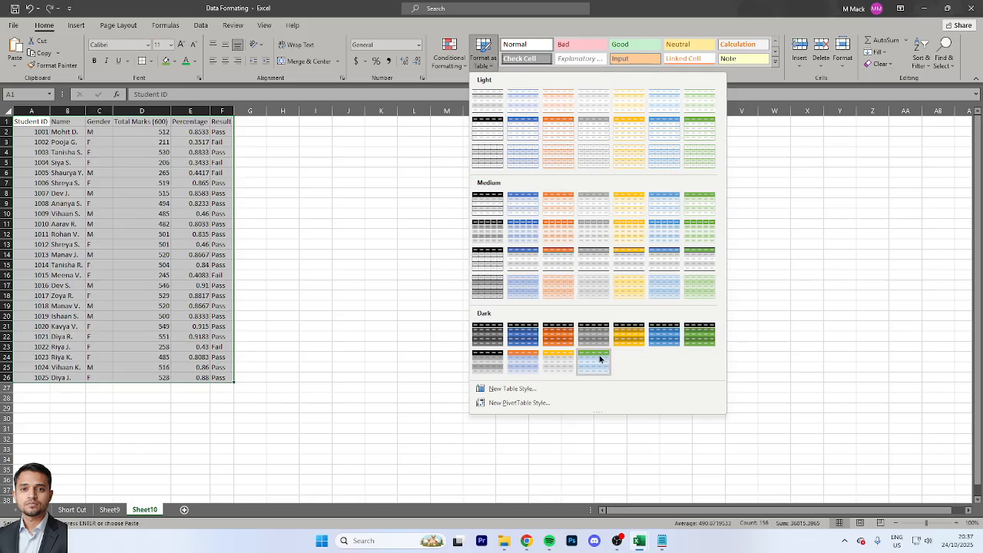
left_click(539, 336)
left_click(391, 240)
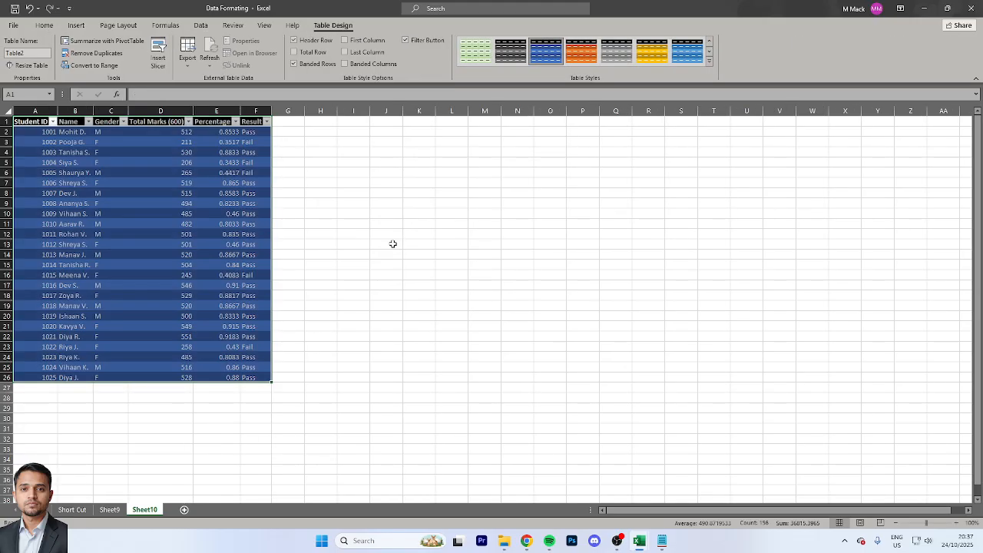
Try other table styles, settle on the gray Medium style with banded rows, and deselect the table
left_click(480, 53)
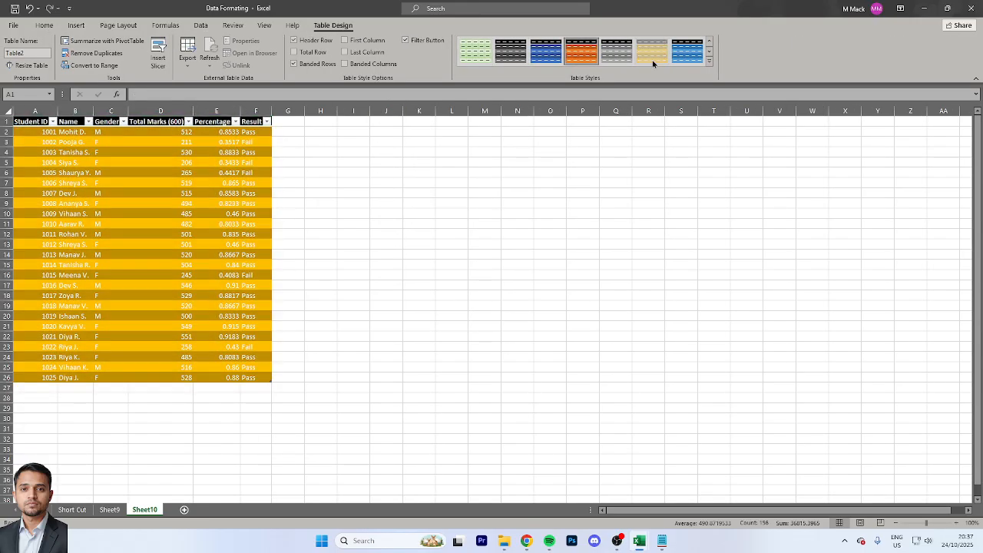
left_click(709, 42)
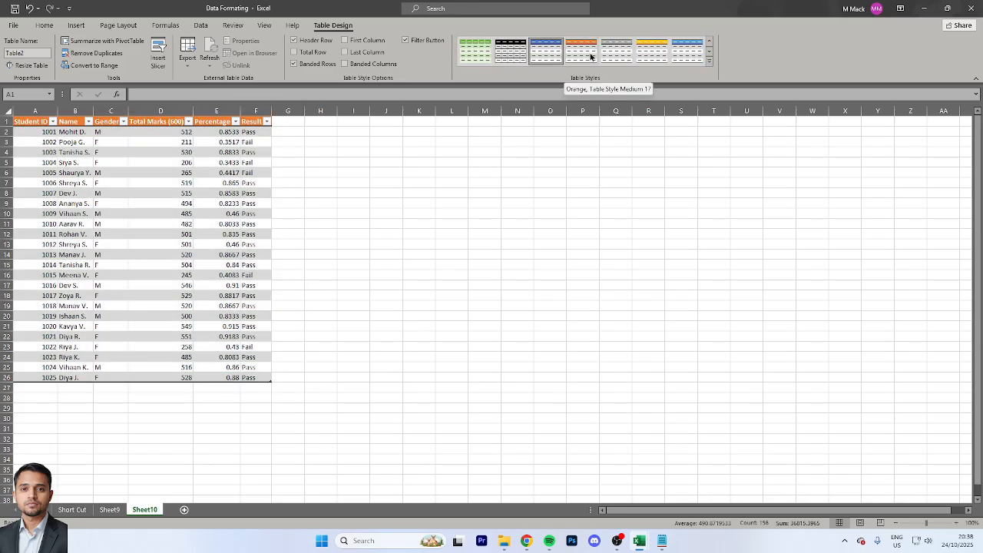
left_click(632, 56)
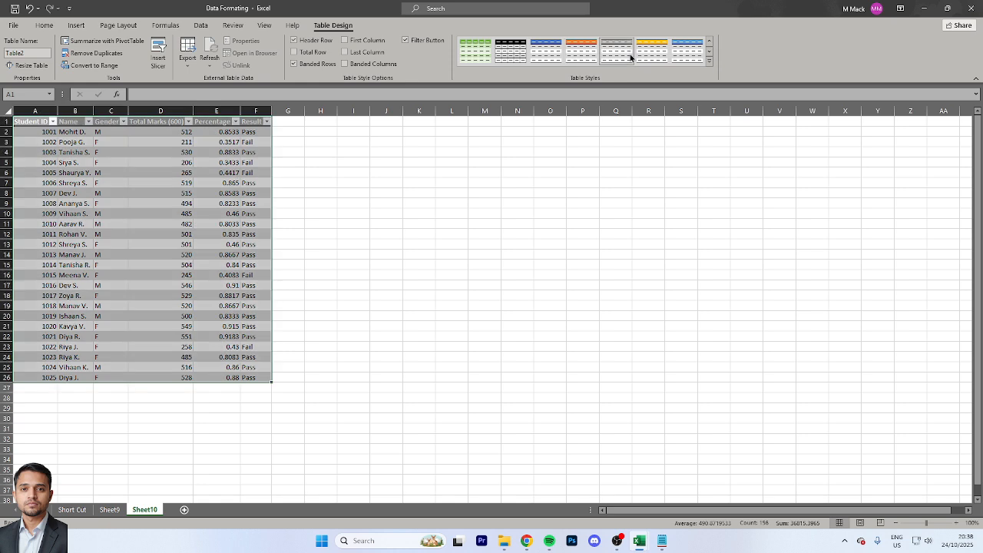
left_click(229, 192)
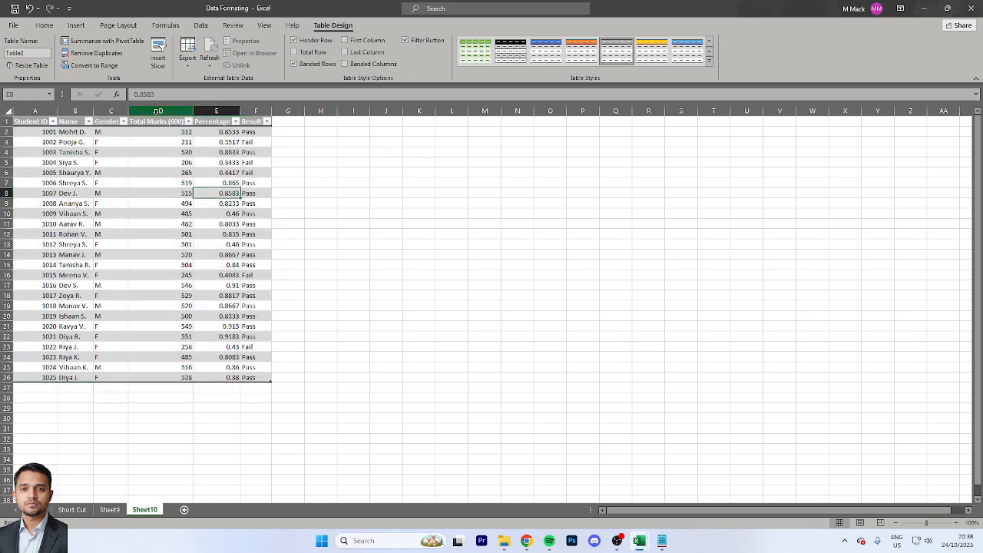
Apply the green Medium table style with banded rows to the results table and select G2
left_click(475, 55)
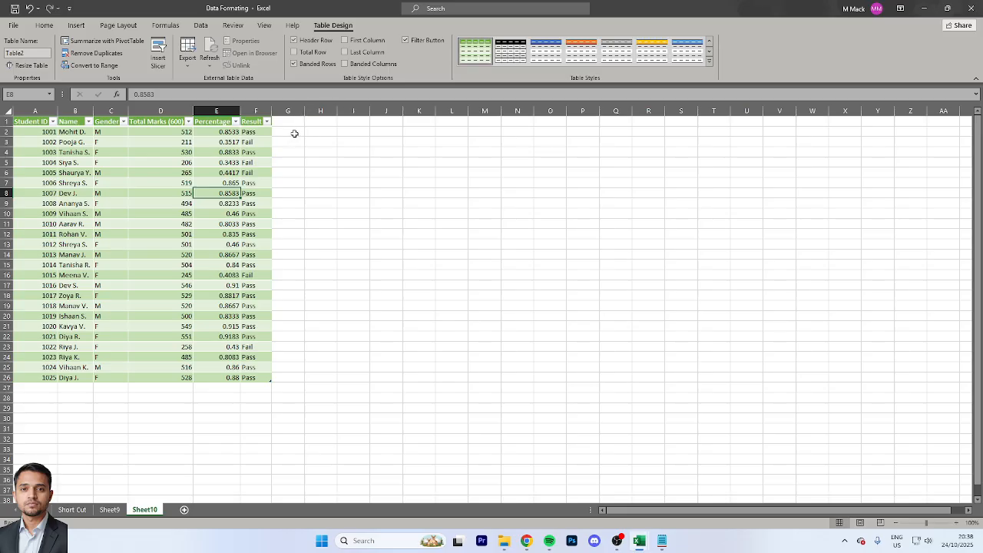
left_click(294, 133)
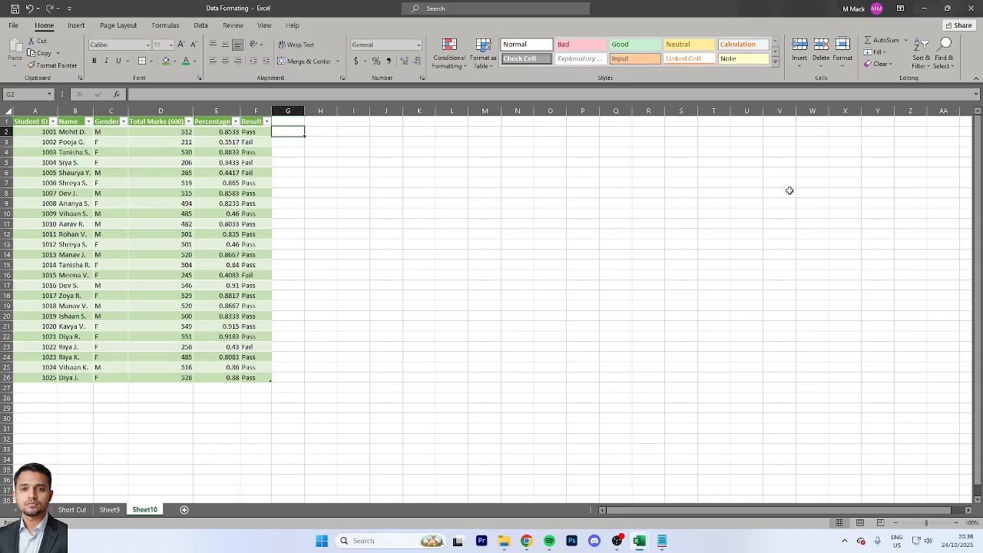
Enter 1, 2 and 3 in cells G2 to G4 beside the Result column
type("1")
key("Return")
type("2")
key("Return")
type("3")
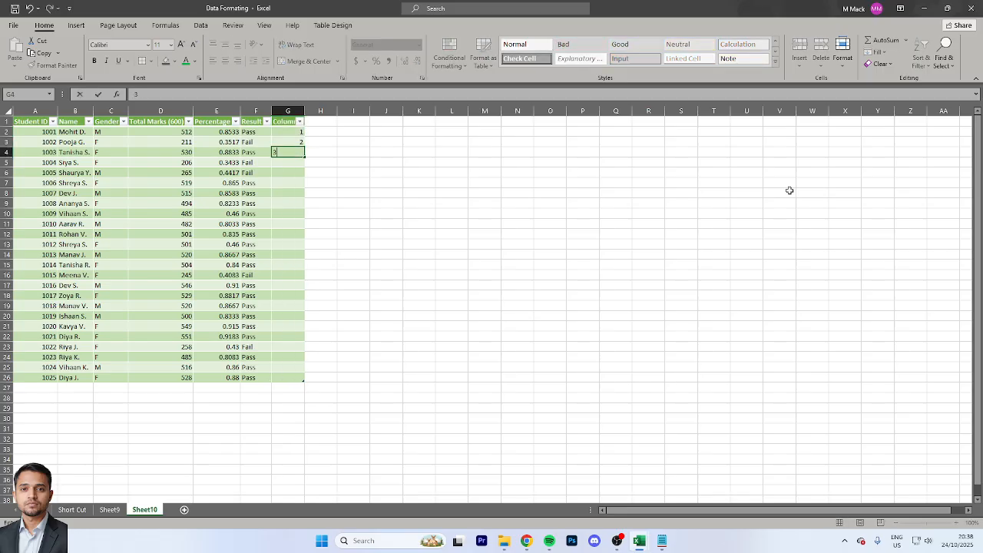
key("Return")
Select G2:G4 and auto-fill the series down to G26
key("Up")
key("Up")
key("Up")
key("shift+Down")
key("shift+Down")
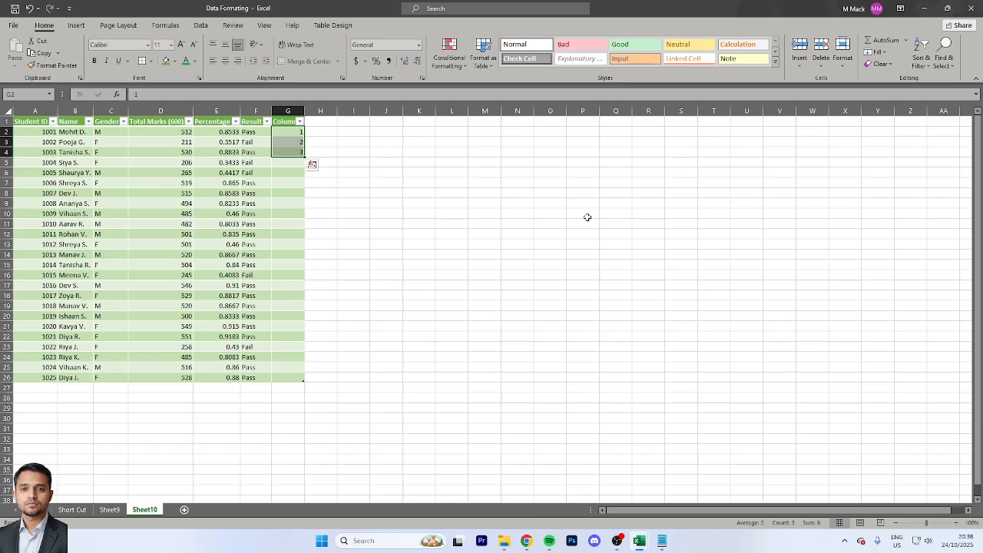
left_click(312, 164)
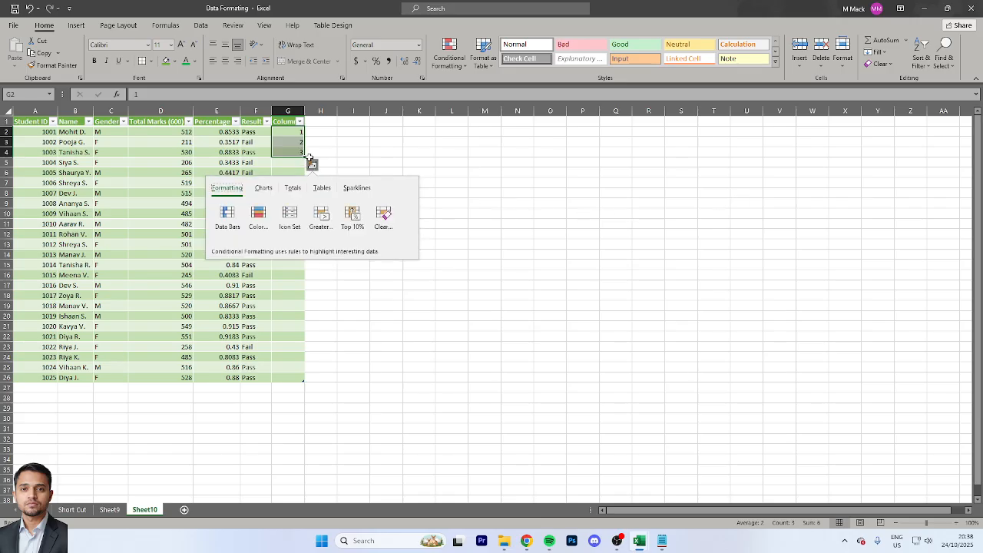
double_click(305, 158)
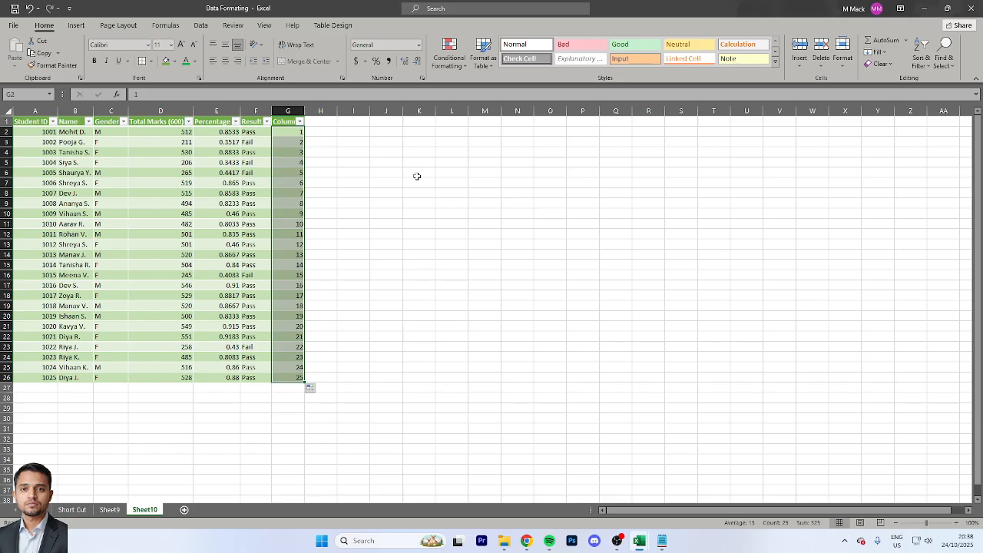
Select the filled series in G2:G26 and undo the fill and the number entries
key("Up")
key("Down")
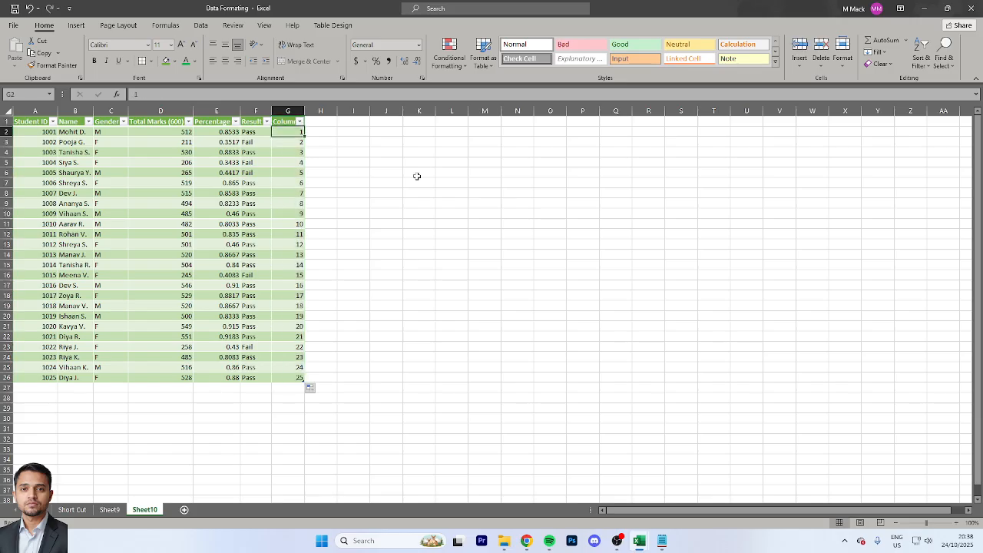
key("ctrl+shift+Down")
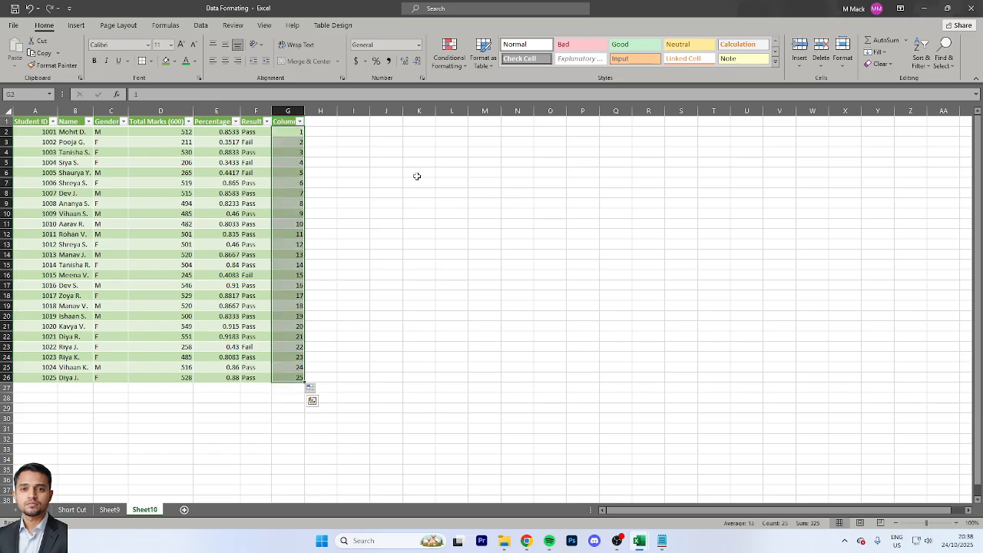
key("ctrl+z")
key("ctrl+z")
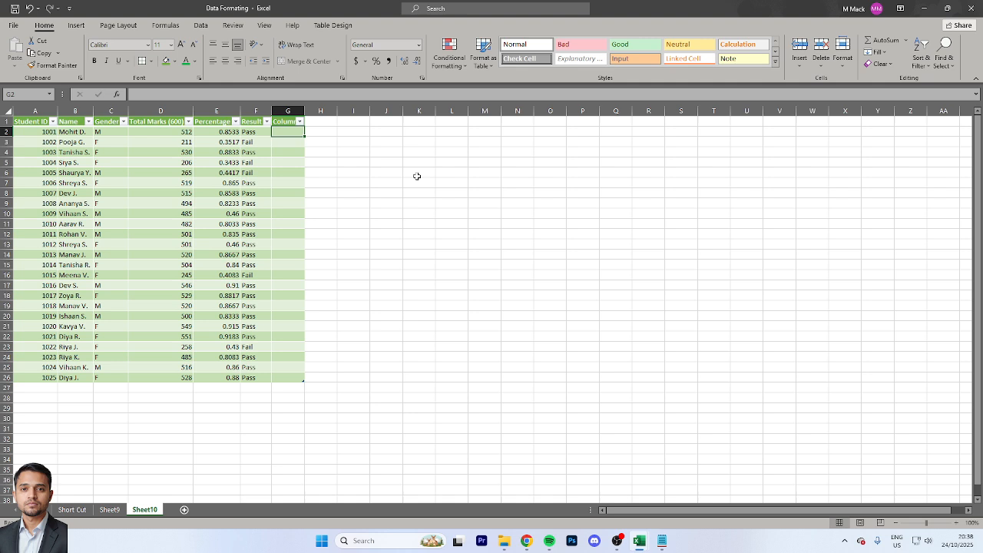
Enter 1, 3, 5 and 8 in cells G2 to G5
type("1")
key("Return")
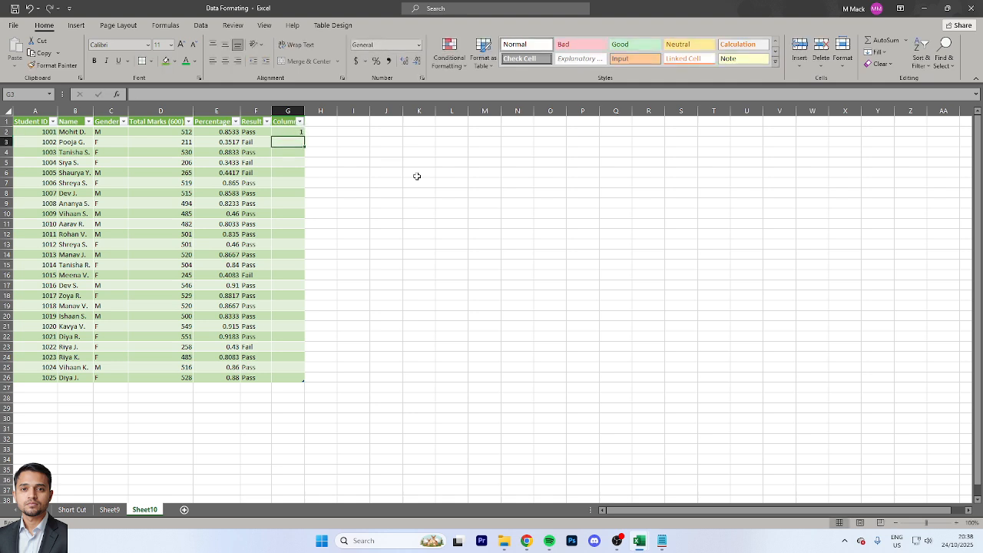
type("3")
key("Return")
type("5")
key("Return")
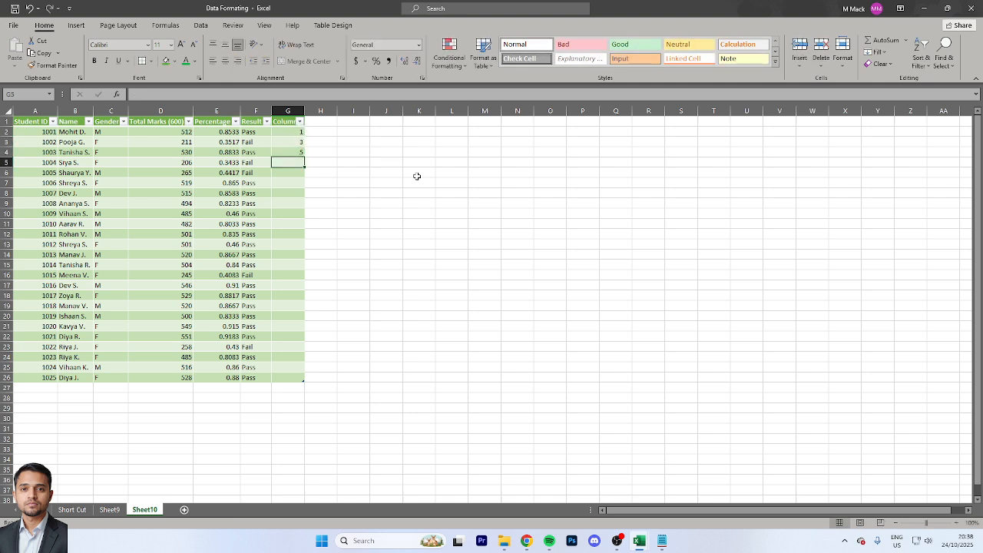
type("8")
Change the value in G5 to 7 and enter 9 in G6
key("Up")
key("Up")
key("Up")
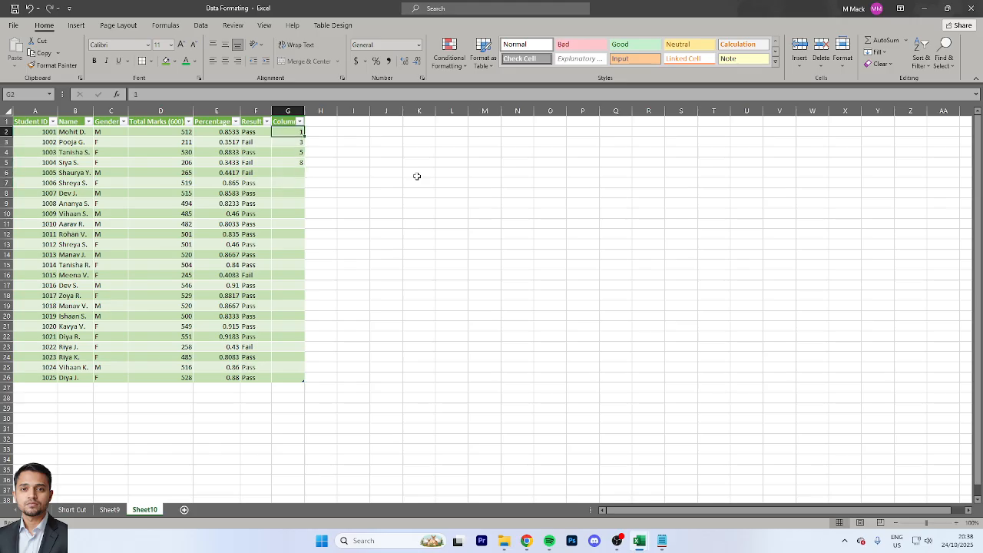
key("Down")
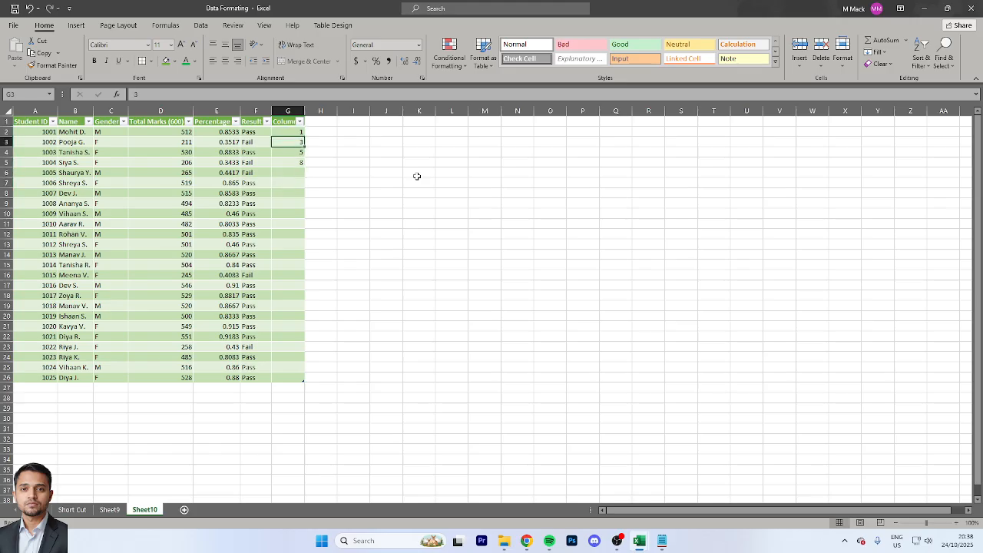
key("Return")
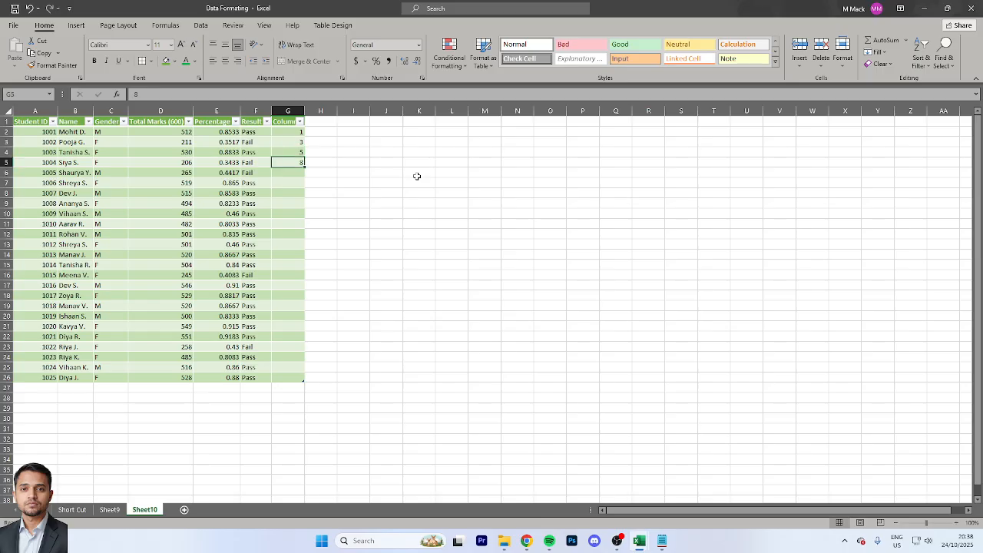
type("7")
key("Return")
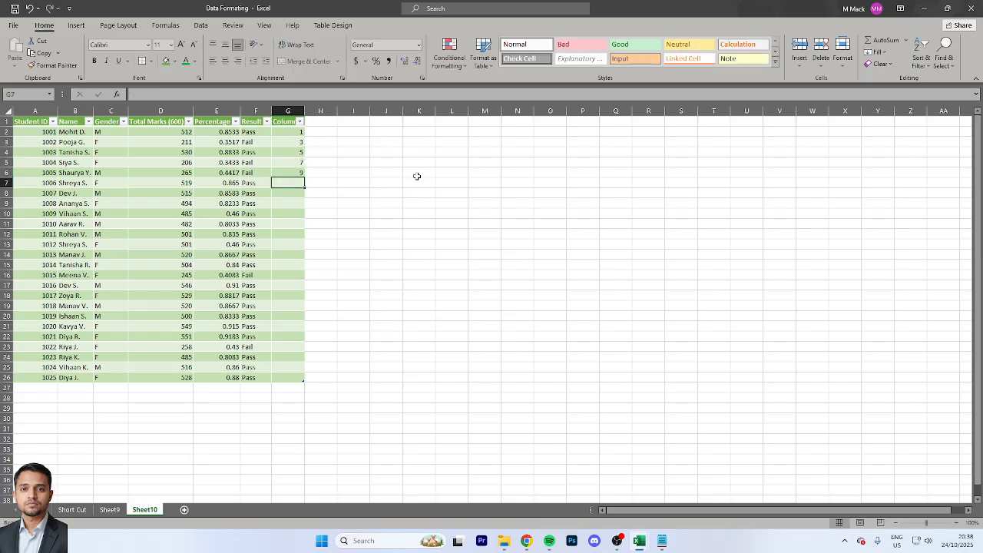
type("9")
key("Return")
Select G2:G6 and auto-fill the odd-number series down to G26
key("Up")
key("Up")
key("Up")
key("Up")
key("Up")
key("shift+Down")
key("shift+Down")
key("shift+Down")
key("shift+Down")
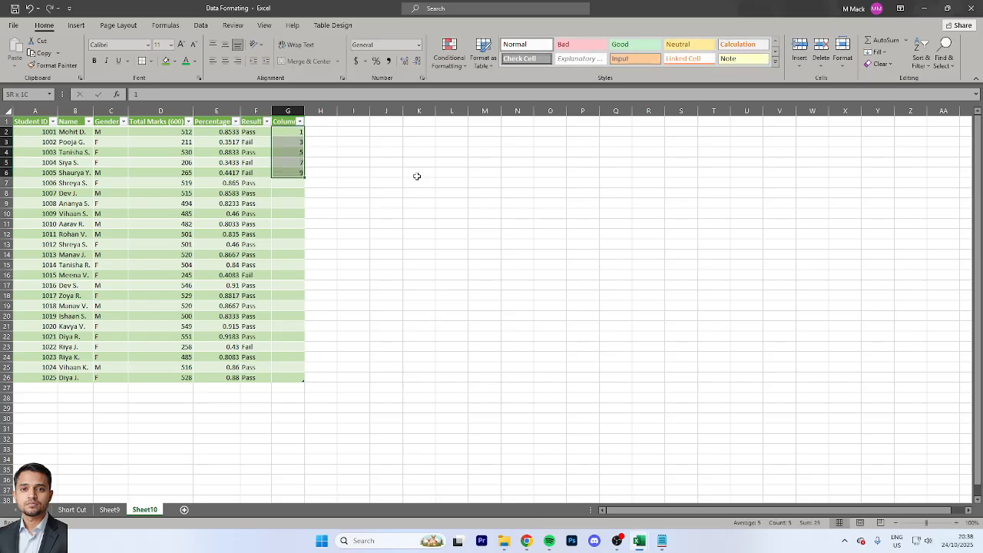
double_click(305, 178)
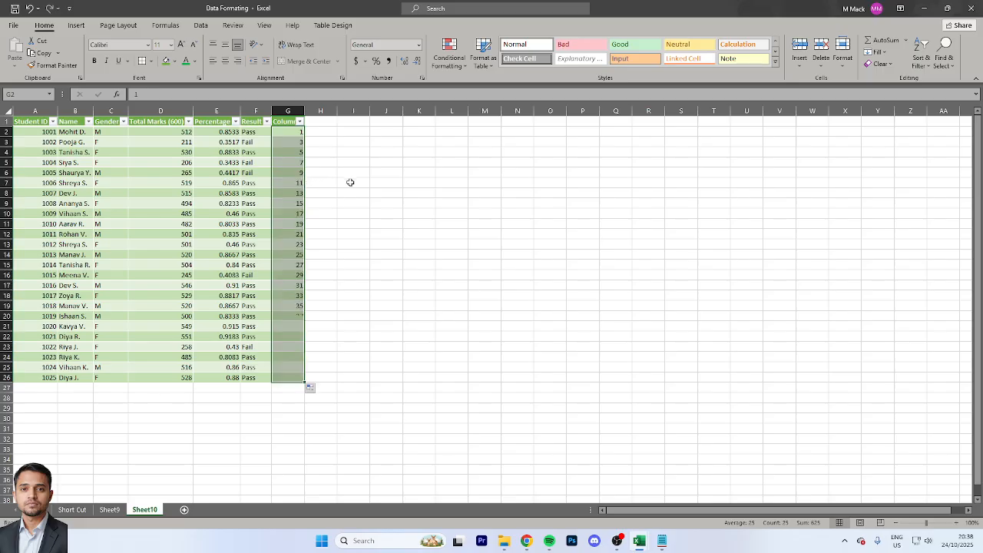
Clear the number series from G2:G26
key("Down")
key("Down")
key("Down")
key("Down")
key("Down")
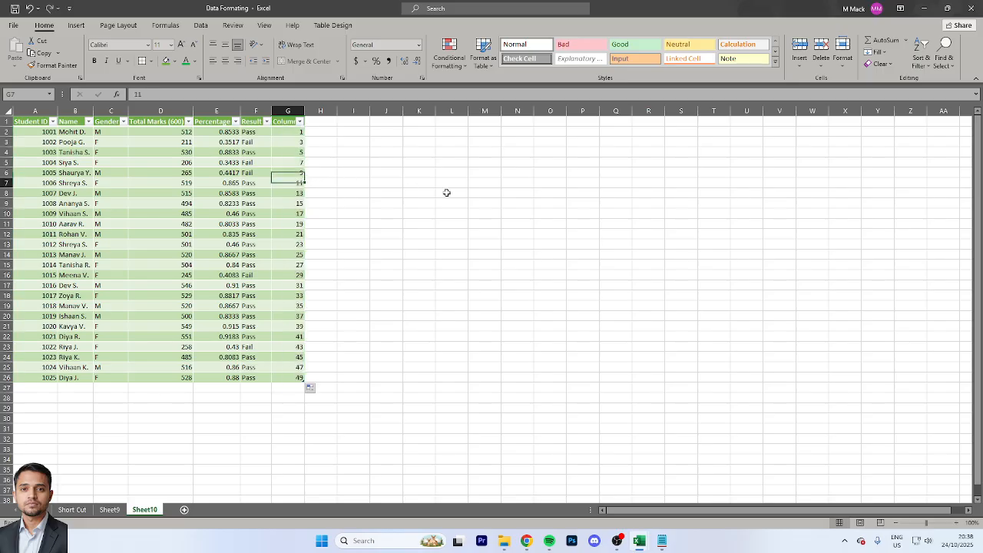
key("Down")
key("Down")
key("Down")
key("Down")
key("Down")
key("Down")
key("Down")
key("Down")
key("Down")
key("Down")
key("Down")
key("Down")
key("Down")
key("Down")
key("Down")
key("Down")
key("Down")
key("Down")
key("Down")
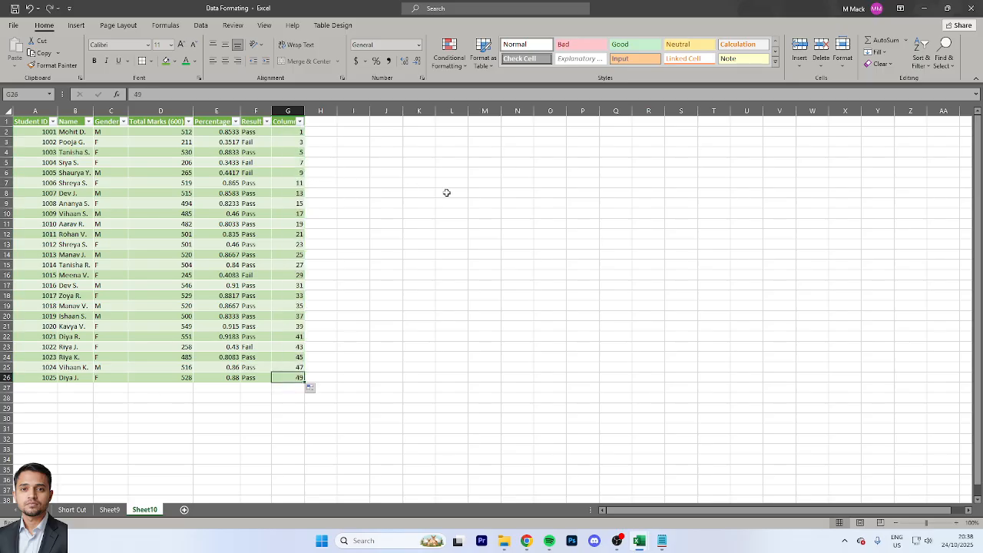
key("ctrl+Up")
key("Down")
key("ctrl+shift+Down")
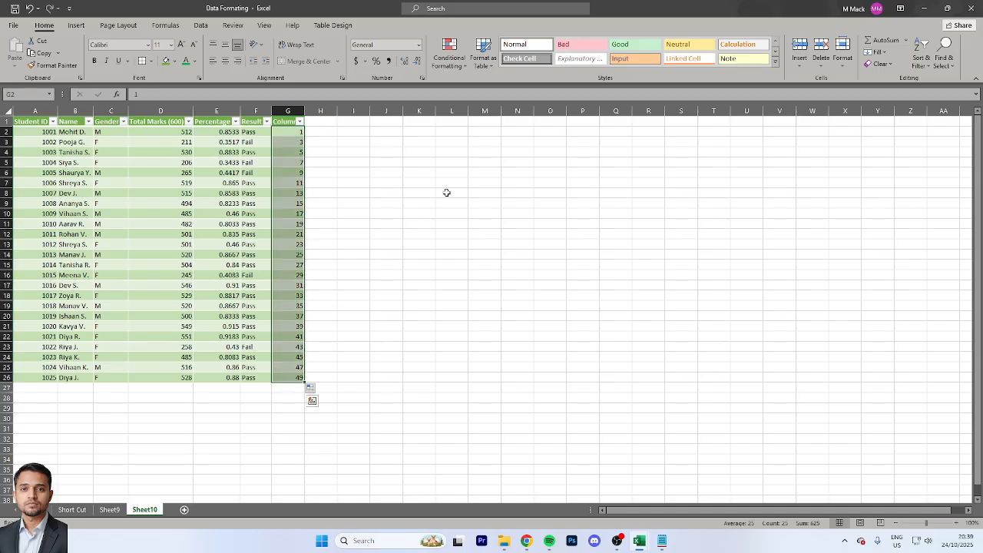
key("Delete")
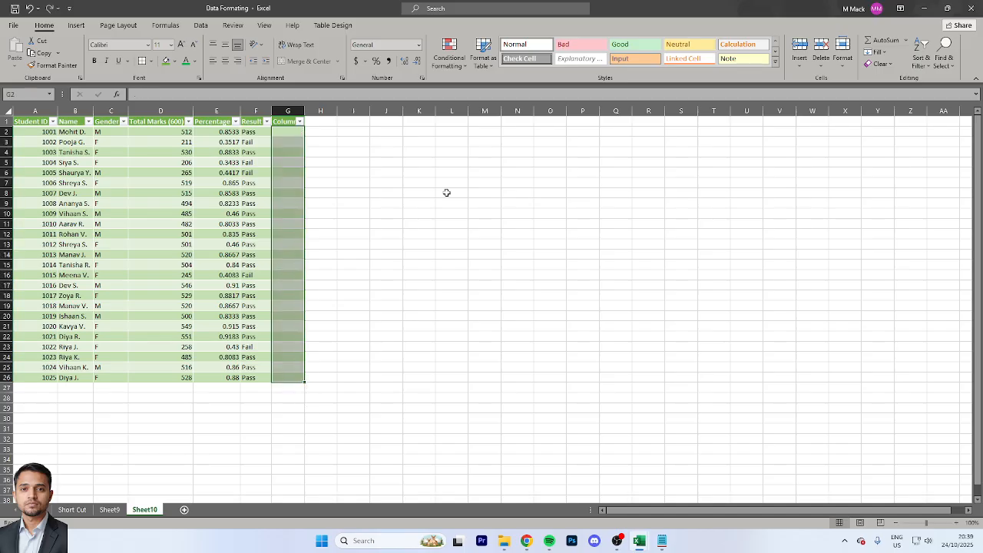
Merge and center the empty cells I2:L2 and unmerge them again
key("Left")
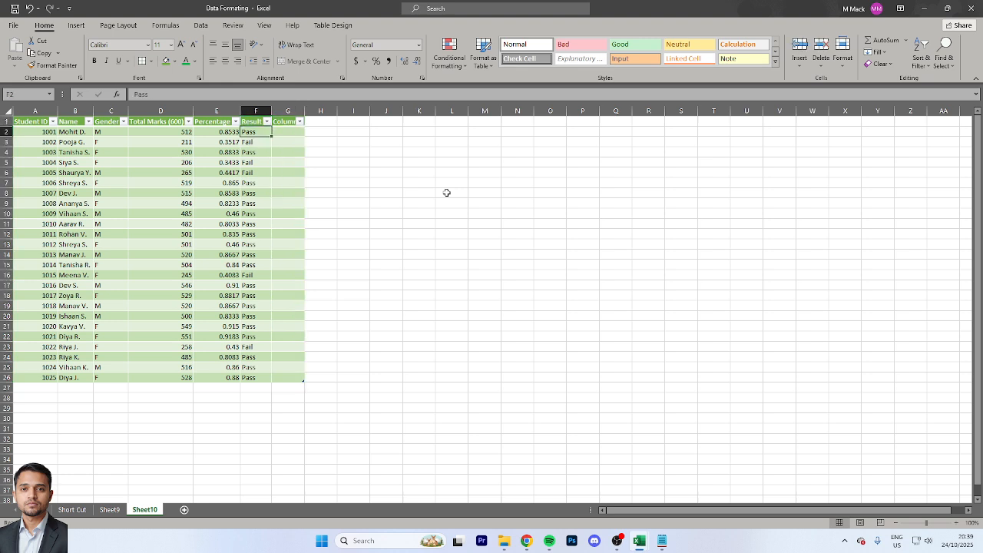
key("Right")
key("Right")
key("Right")
key("shift+Right")
key("shift+Right")
key("shift+Right")
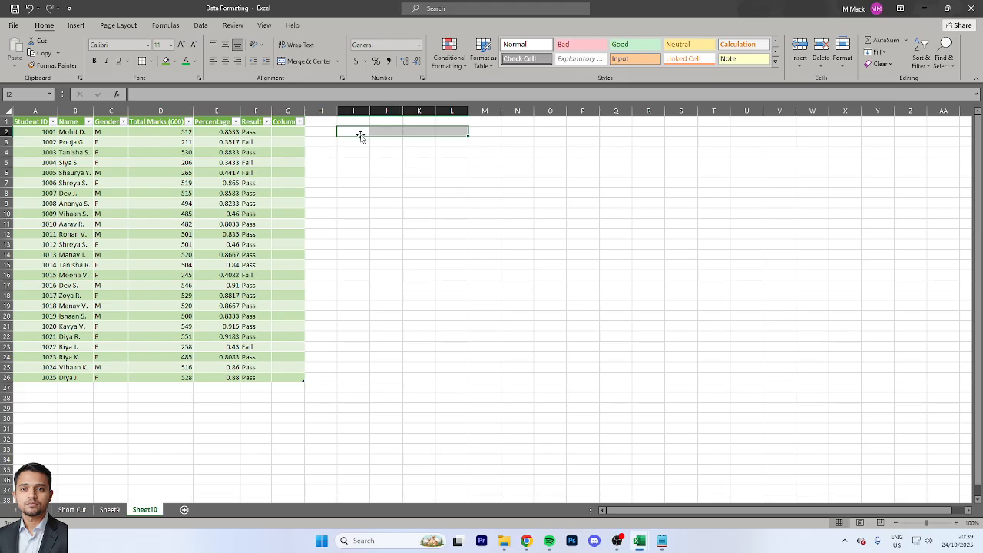
left_click_drag(358, 132, 467, 134)
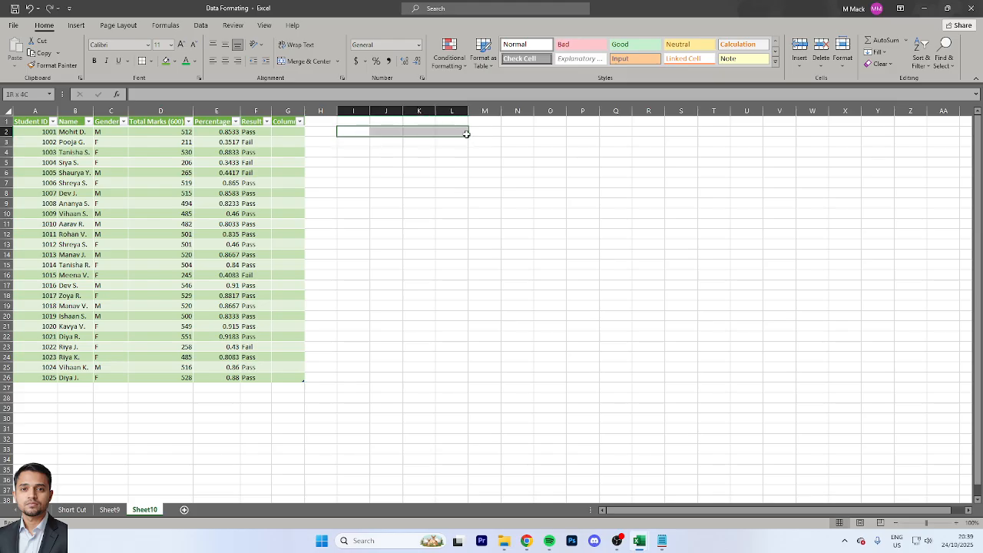
left_click(338, 61)
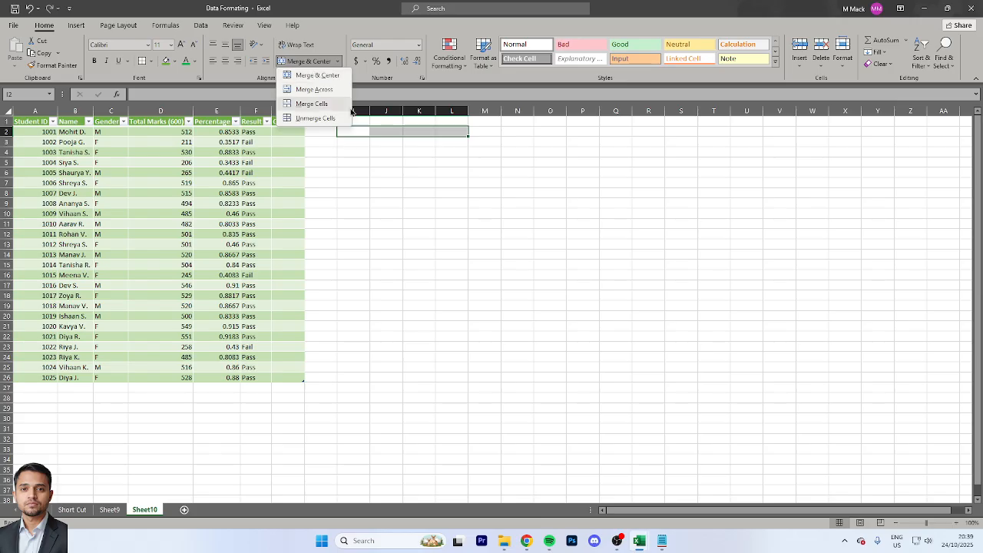
left_click(312, 76)
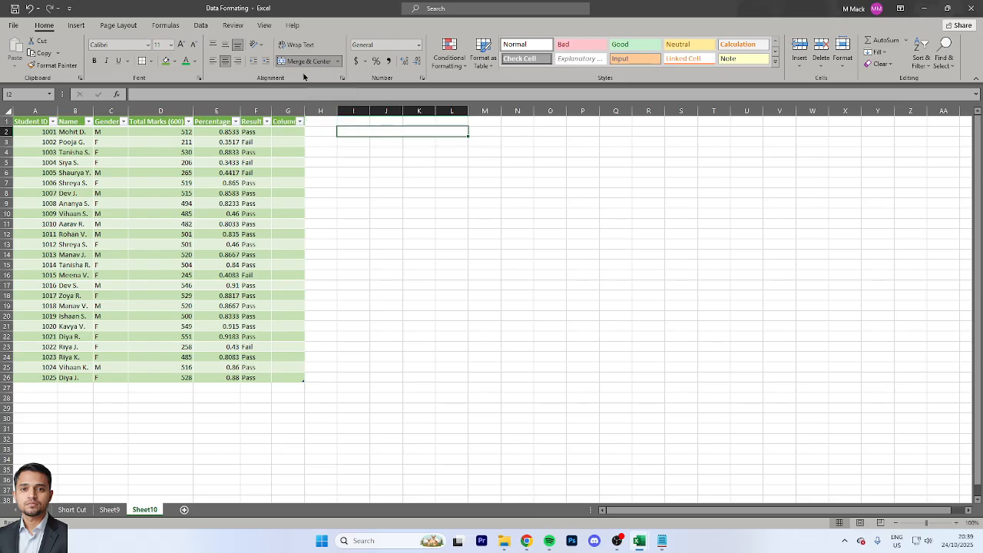
left_click(339, 62)
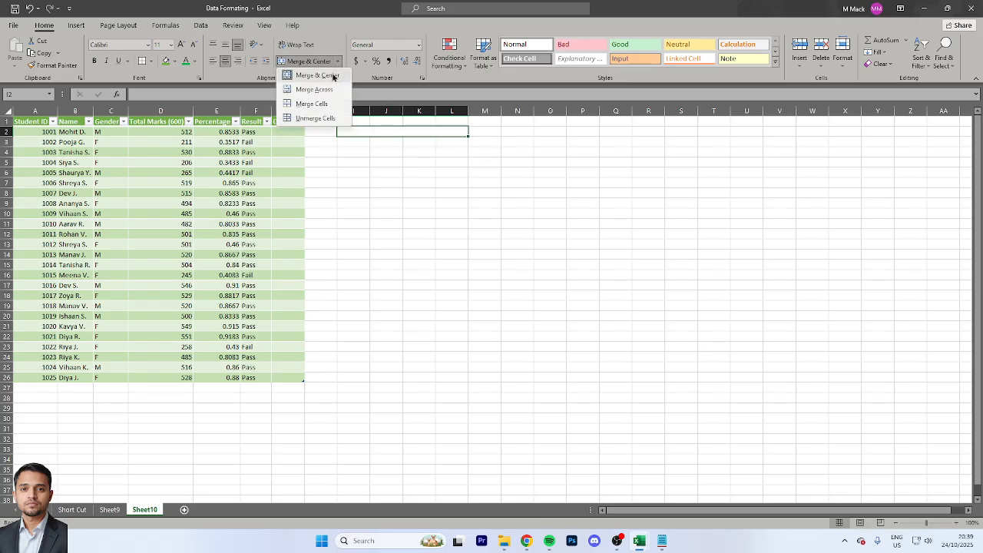
left_click(315, 118)
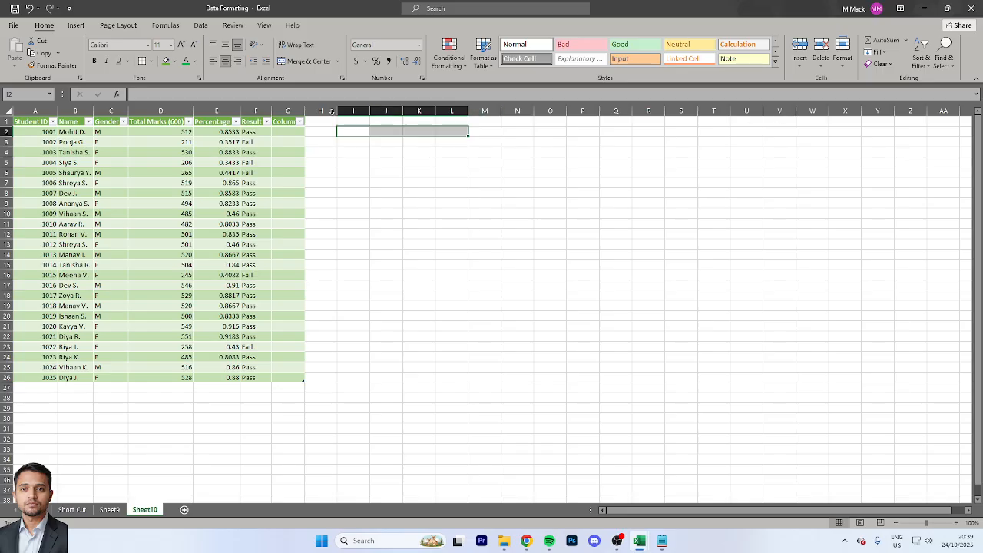
Try enlarging the font of cell B3 stepwise to 22 and reduce it back to 11
left_click(70, 142)
left_click(182, 45)
left_click(182, 44)
left_click(182, 45)
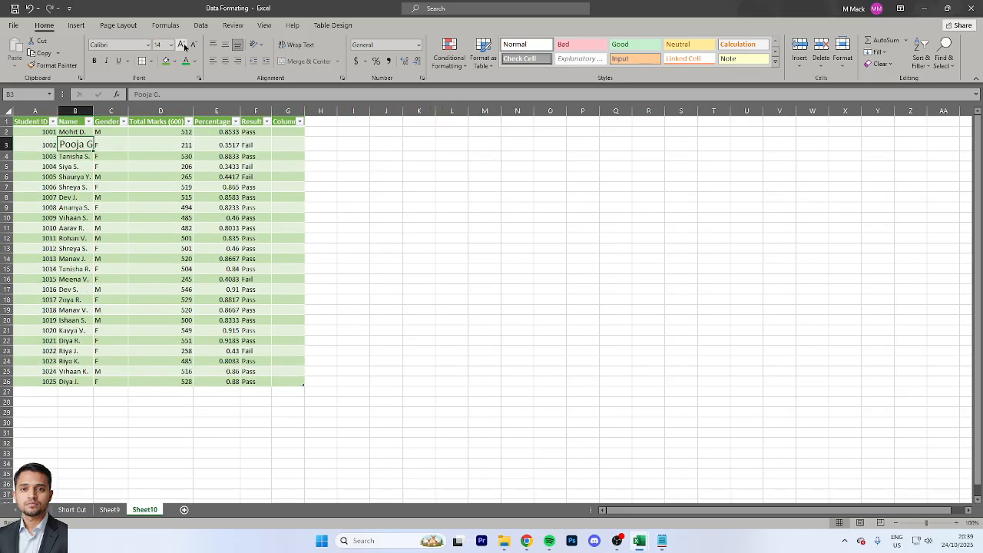
left_click(182, 44)
left_click(182, 45)
left_click(182, 45)
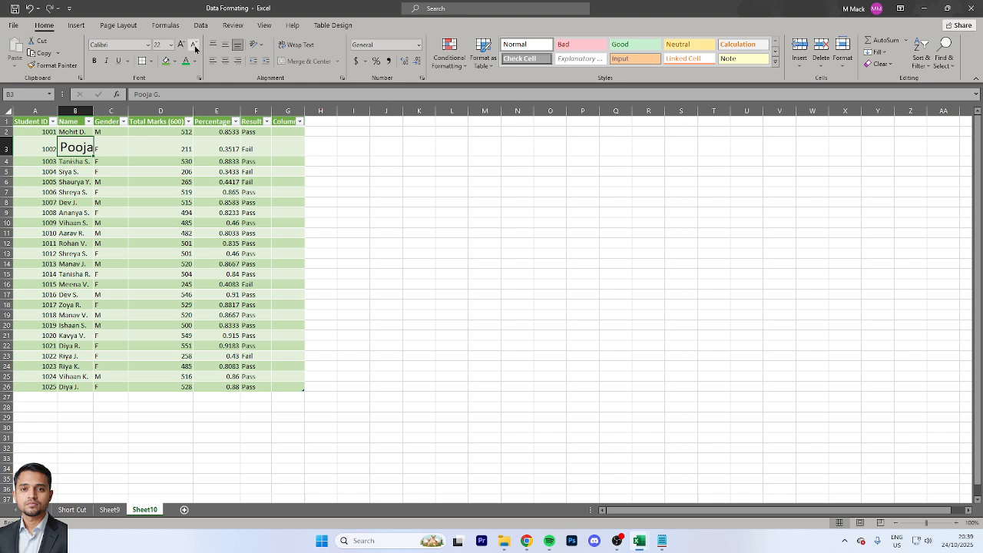
left_click(194, 44)
left_click(194, 44)
left_click(194, 45)
left_click(193, 44)
left_click(195, 47)
left_click(195, 47)
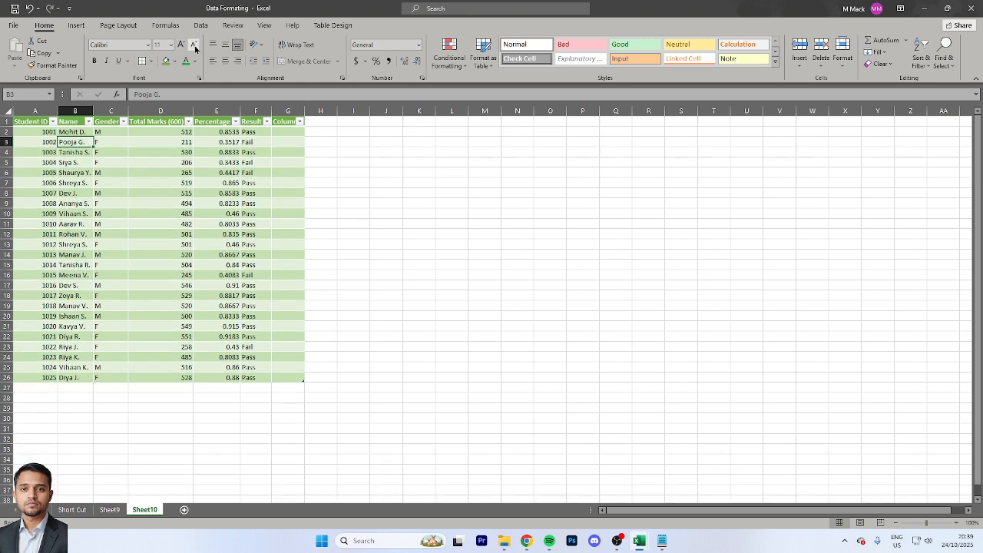
Left-align all cells of the table A1:G26, header row included, and deselect the table
left_click(138, 122)
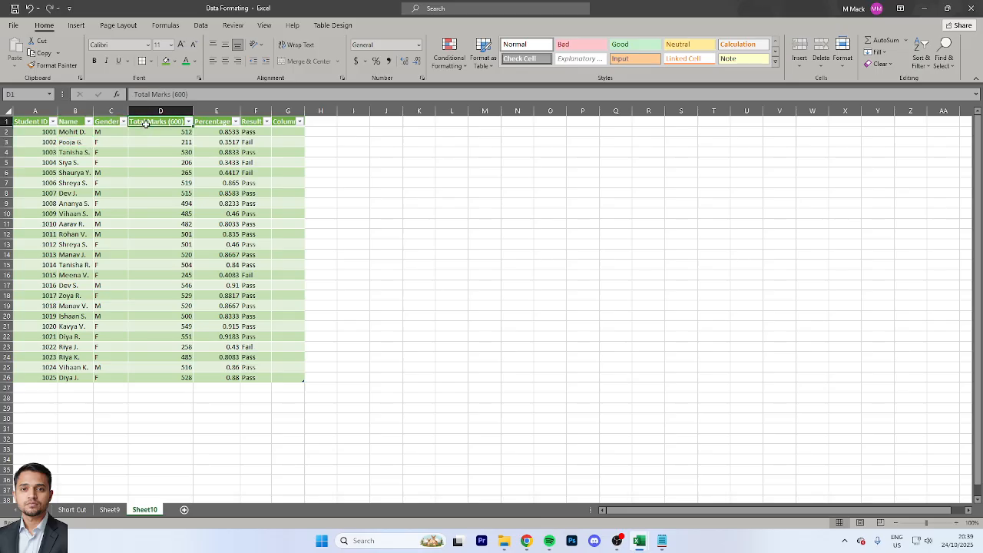
key("ctrl+a")
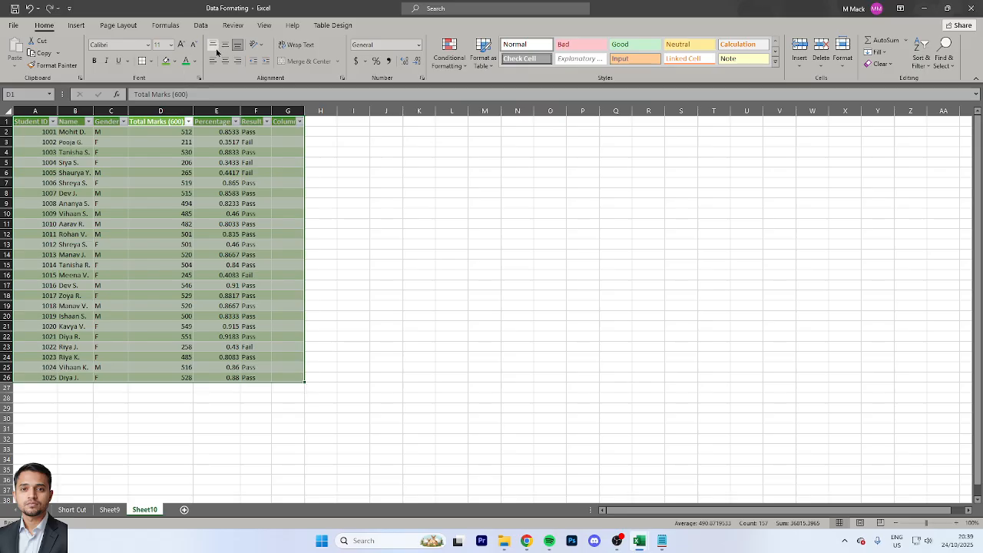
left_click(213, 62)
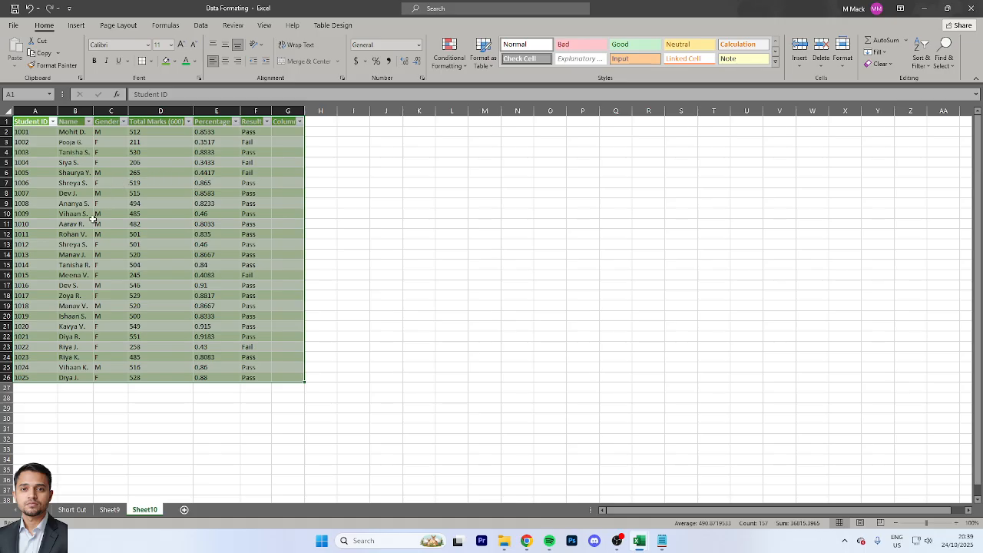
left_click(134, 185)
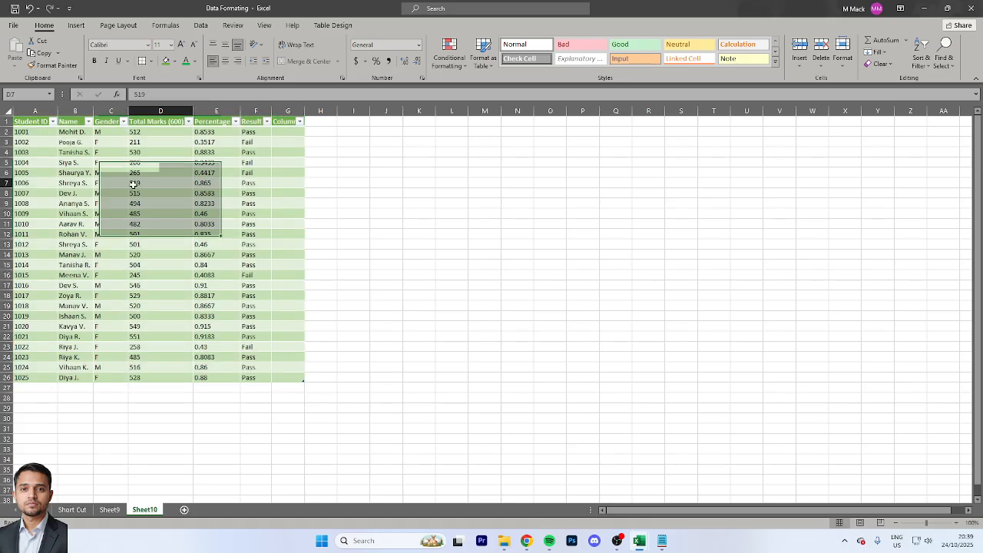
left_click(221, 133)
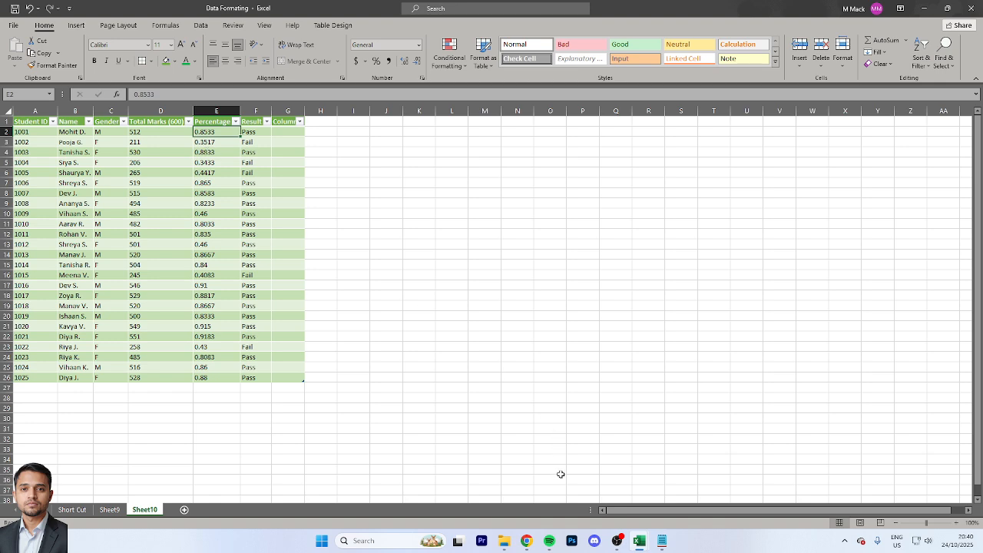
left_click(621, 498)
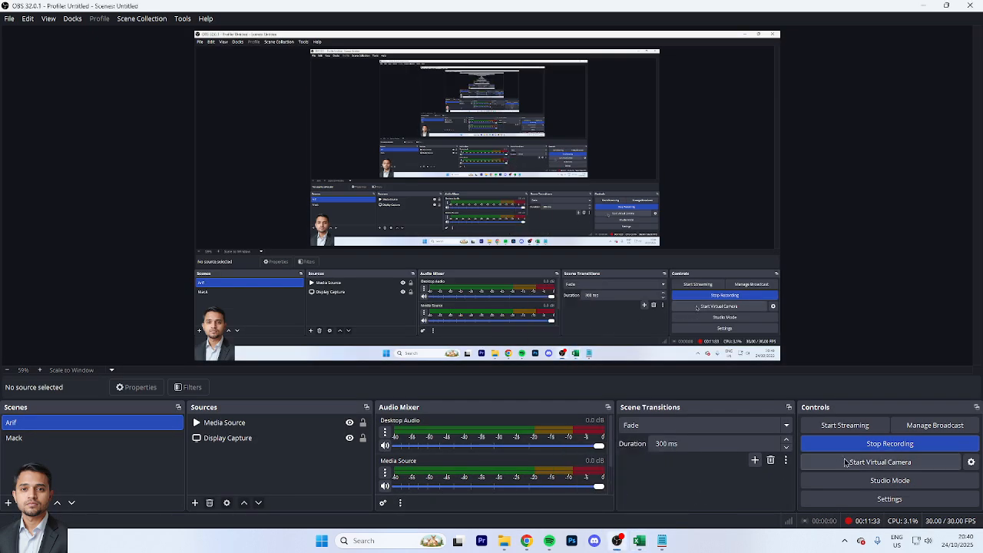